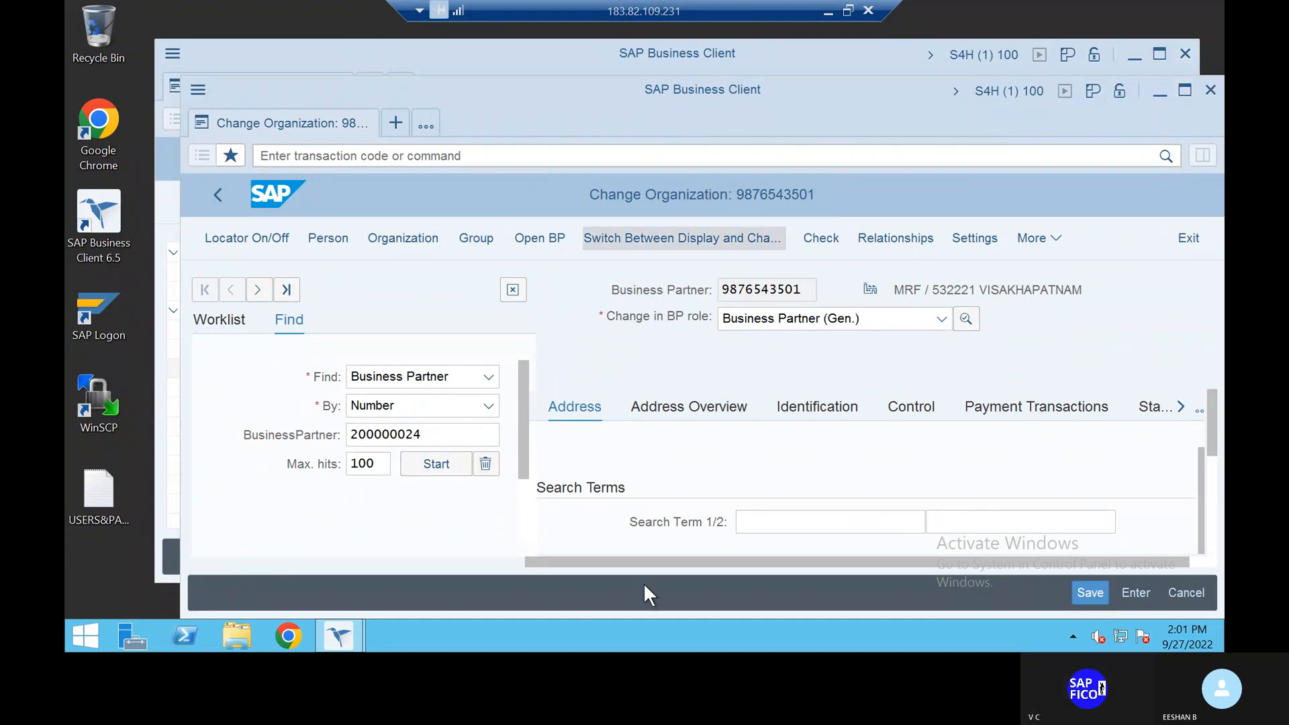
pyautogui.moveTo(342, 641)
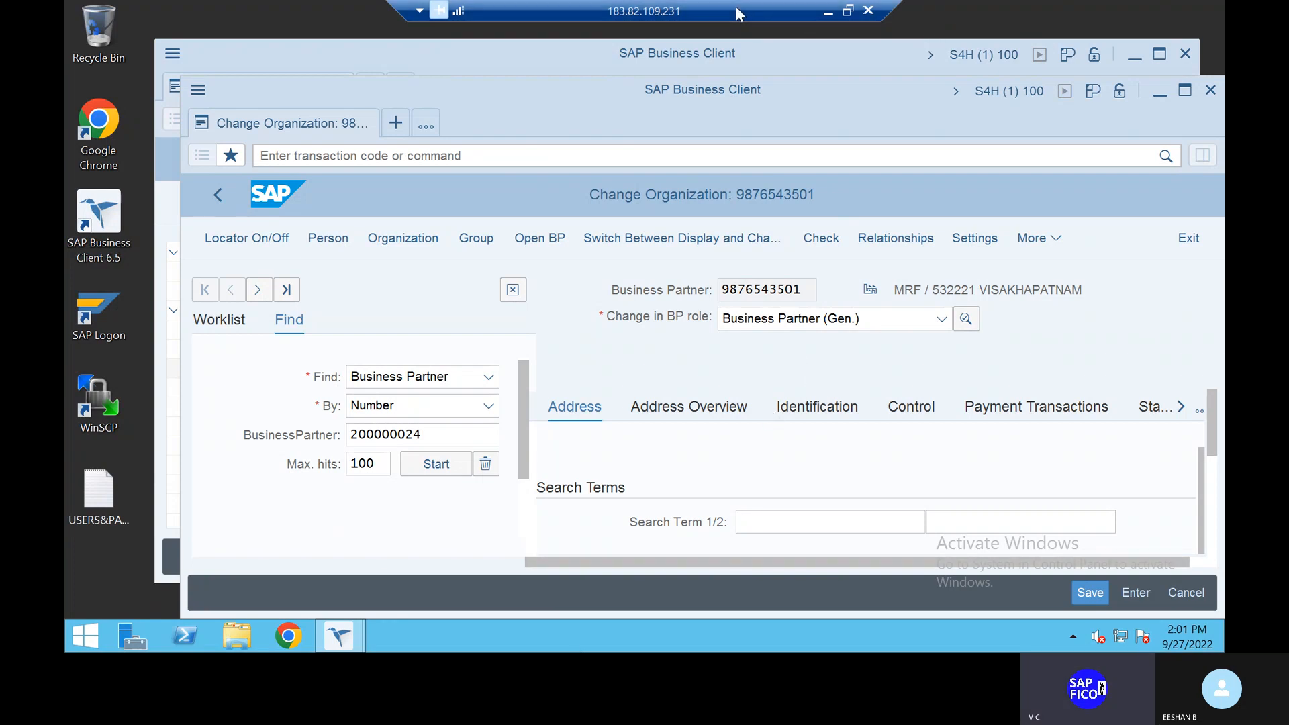
pyautogui.click(827, 10)
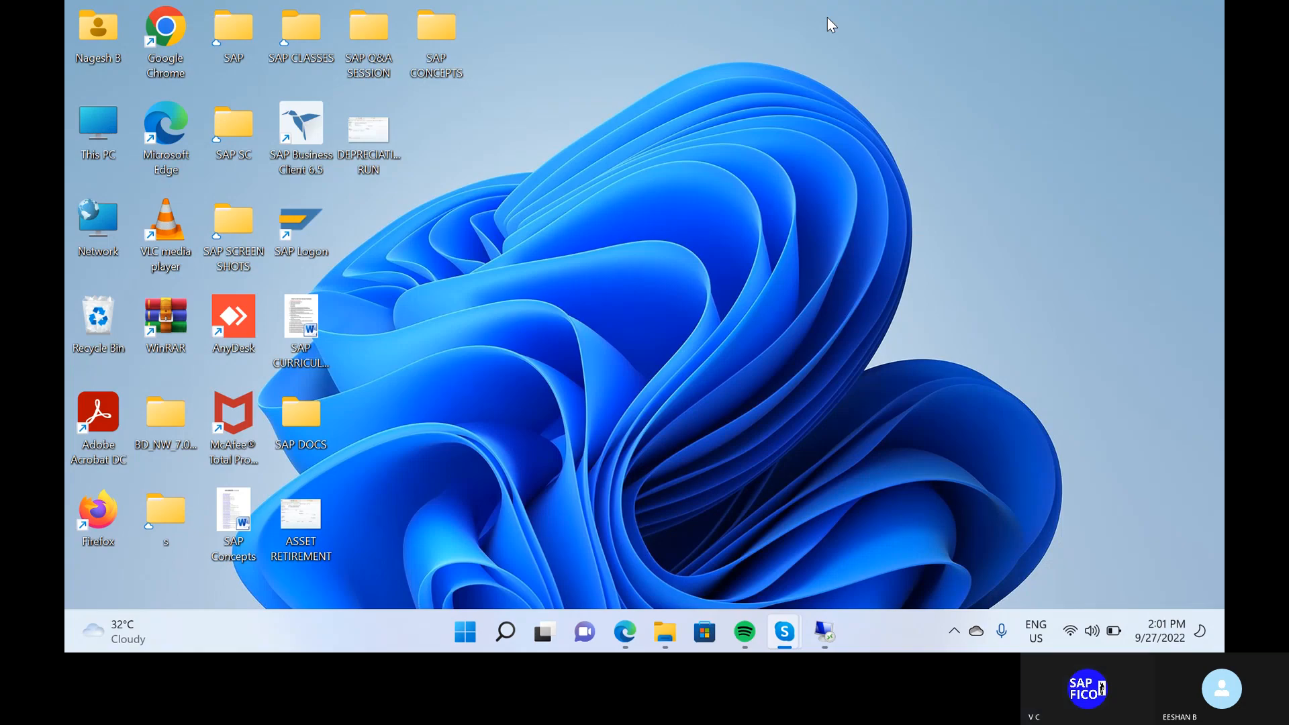
pyautogui.click(784, 630)
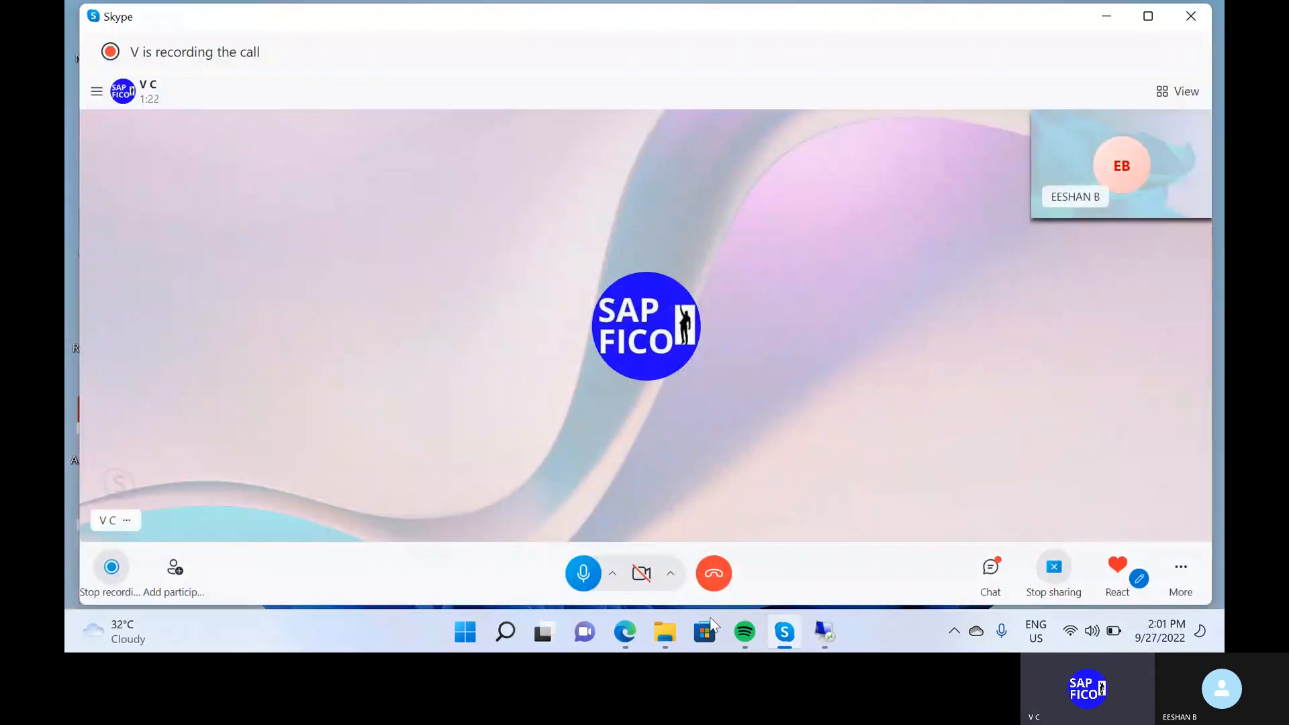
pyautogui.doubleClick(966, 20)
pyautogui.doubleClick(835, 320)
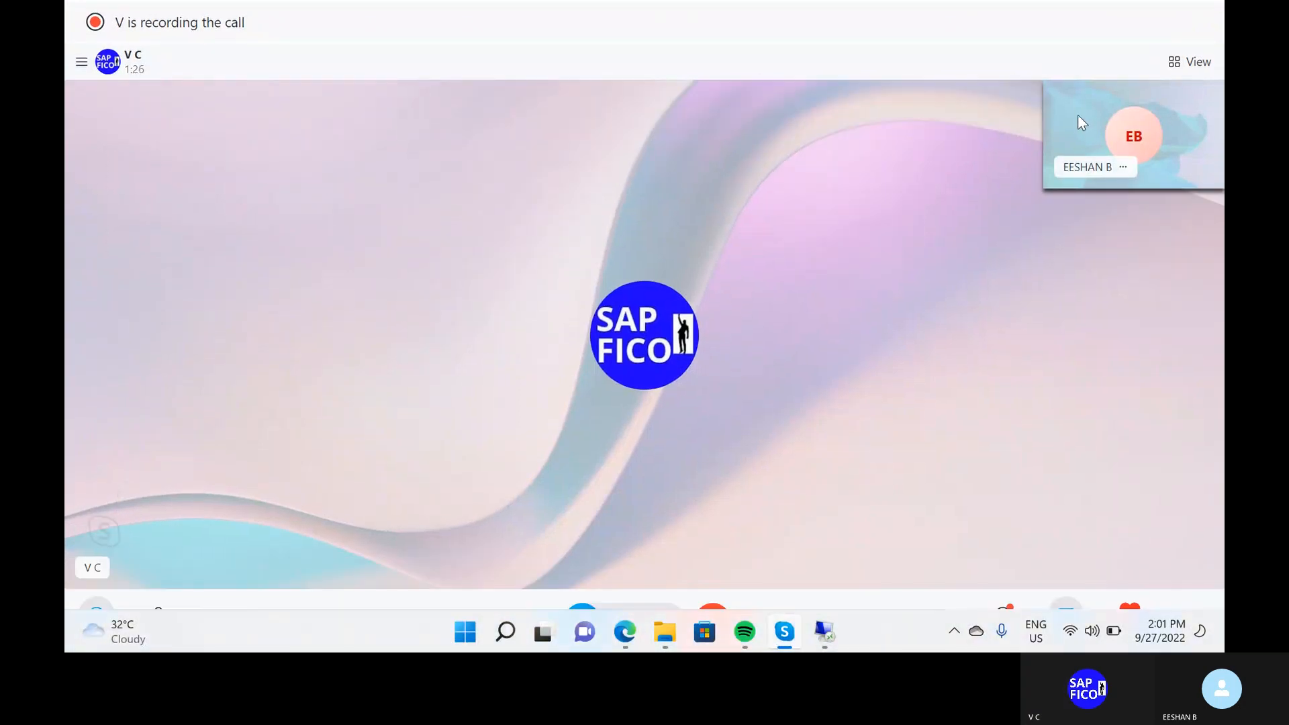
pyautogui.press('Escape')
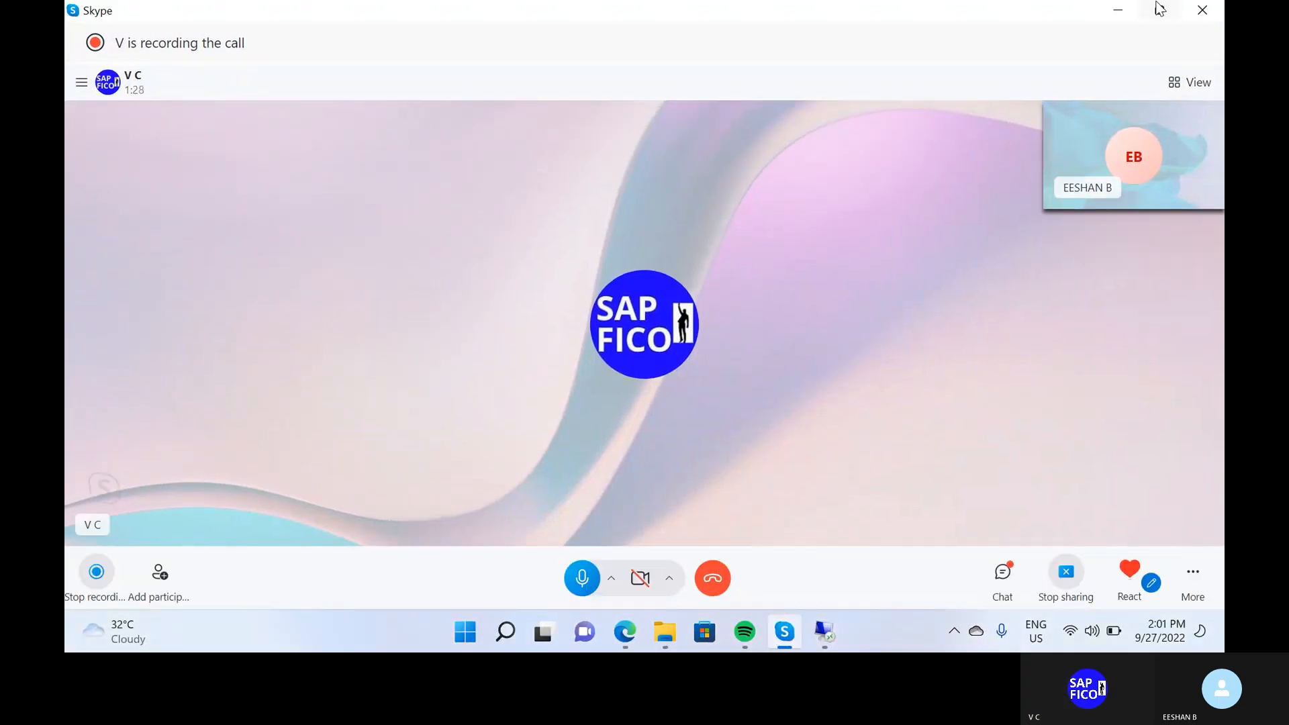
pyautogui.click(1159, 7)
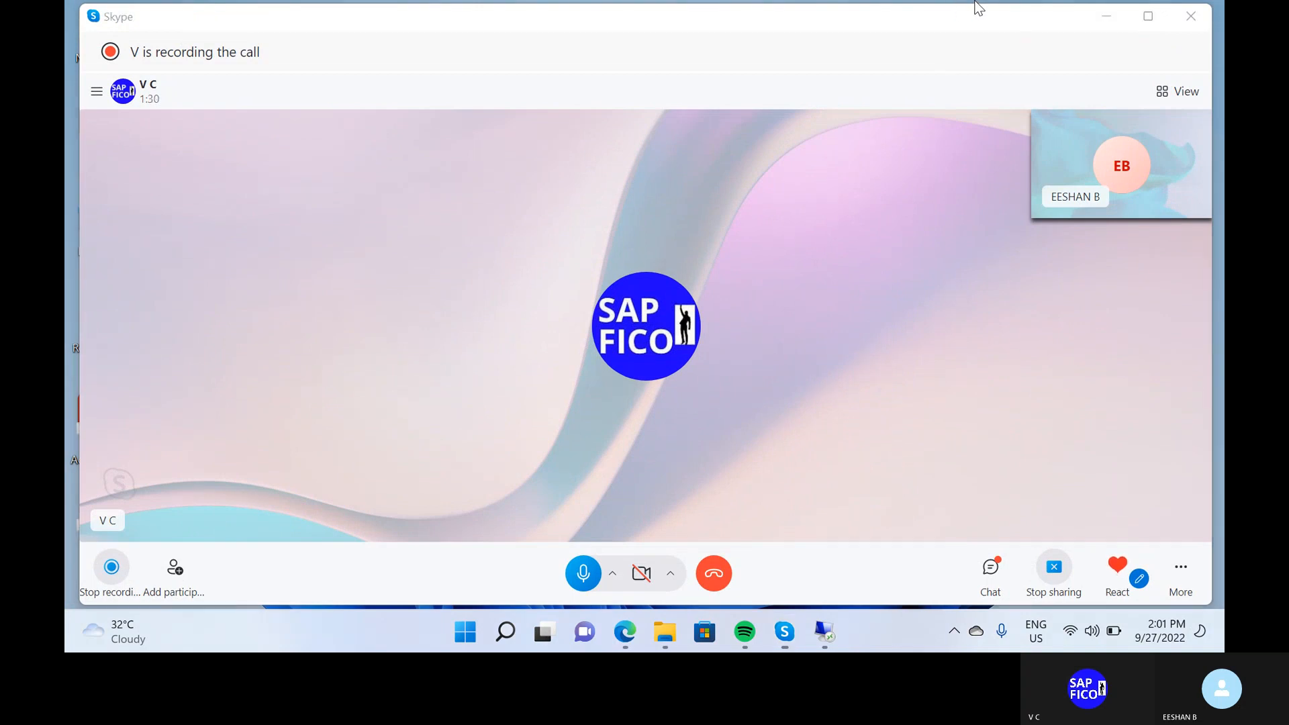
pyautogui.moveTo(833, 631)
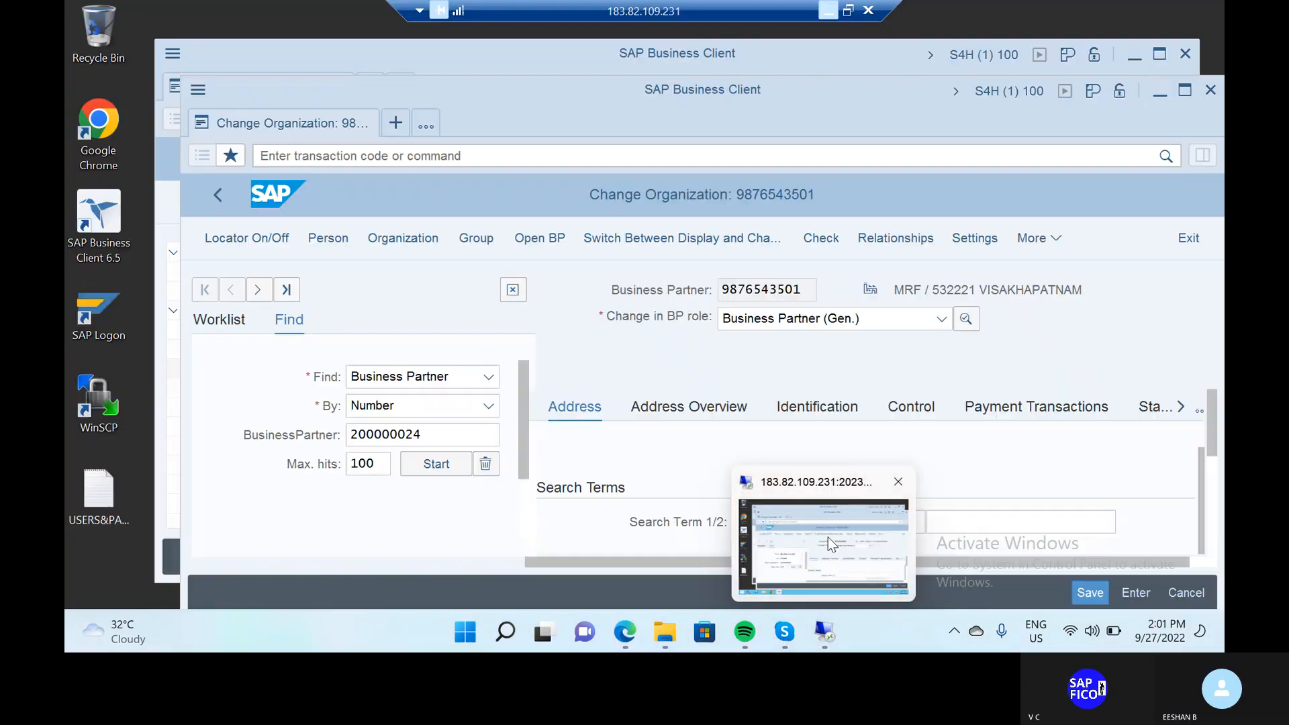
pyautogui.click(827, 537)
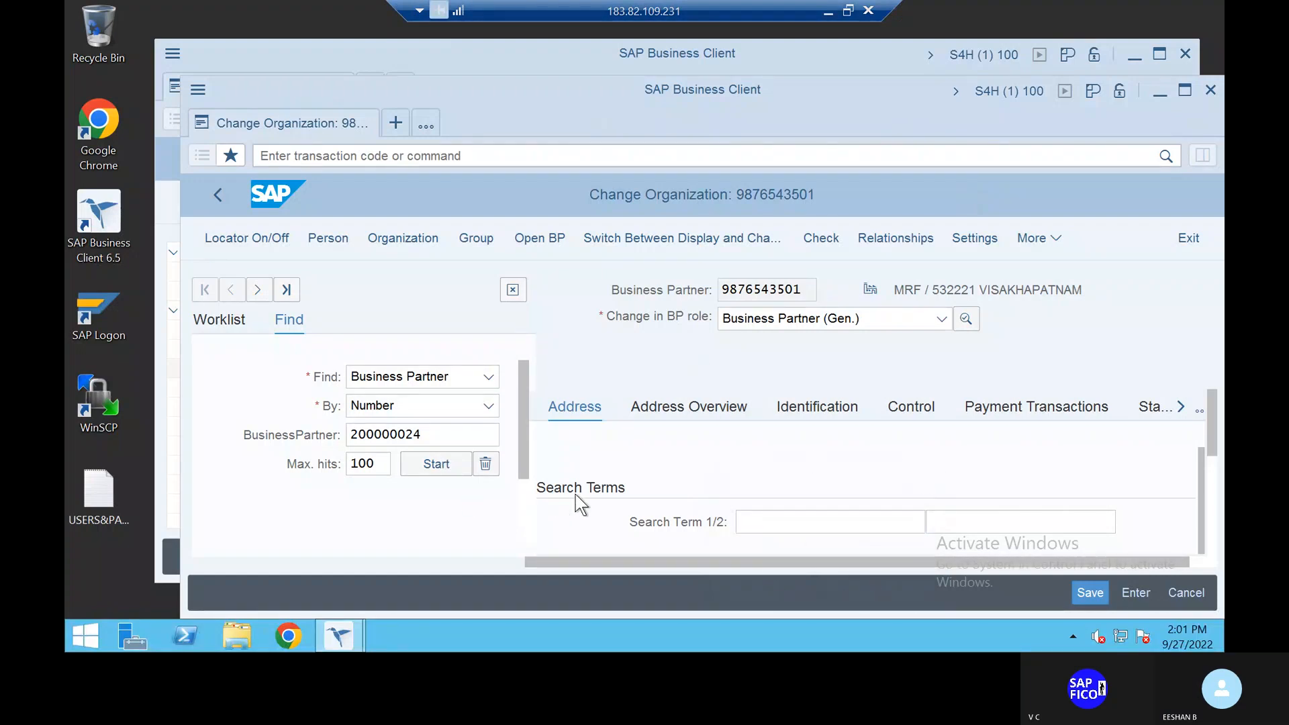
# - Leave the Change Organization transaction with the command /N to return to SAP Easy Access
pyautogui.click(330, 159)
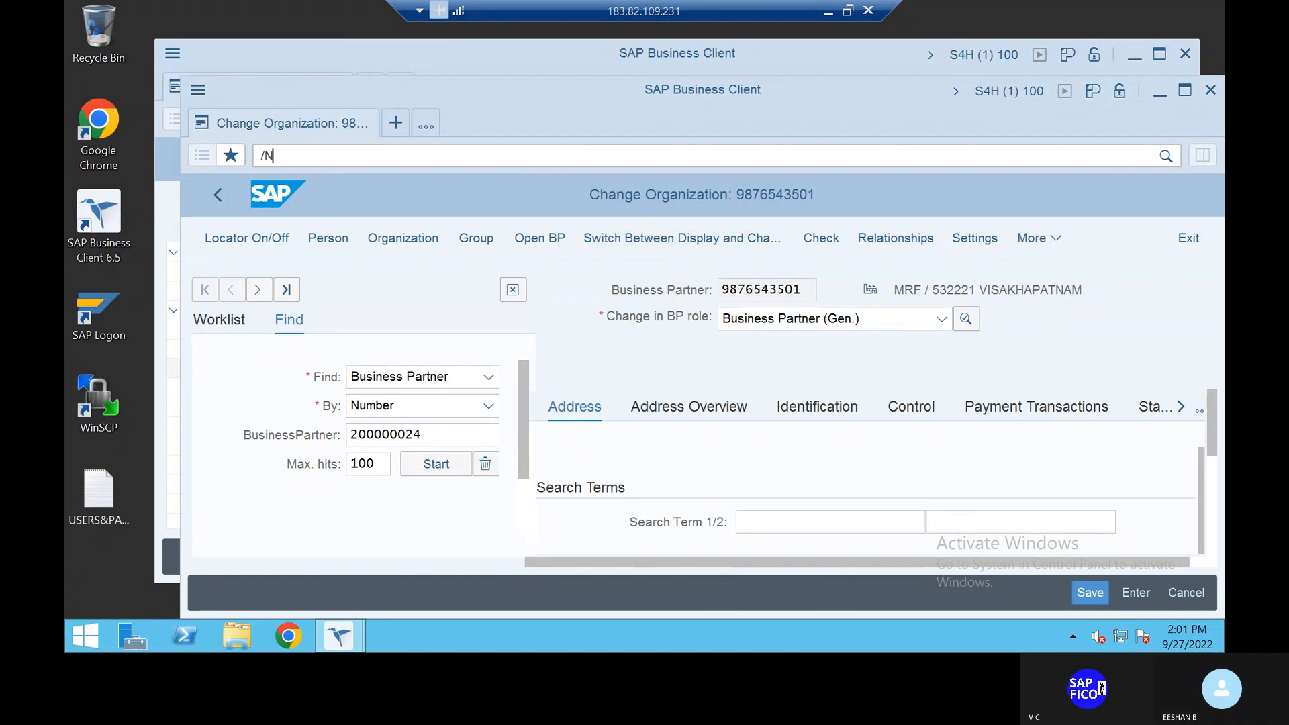
pyautogui.write('/N')
pyautogui.press('Return')
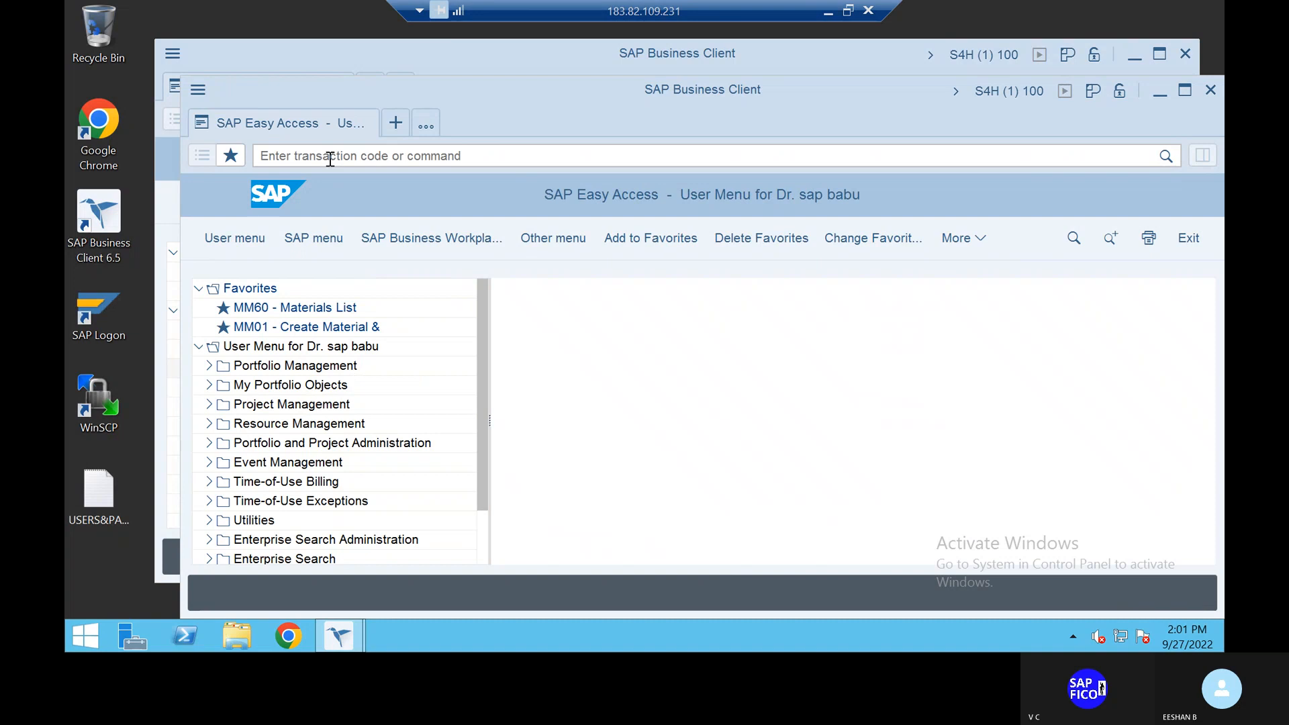
pyautogui.click(329, 159)
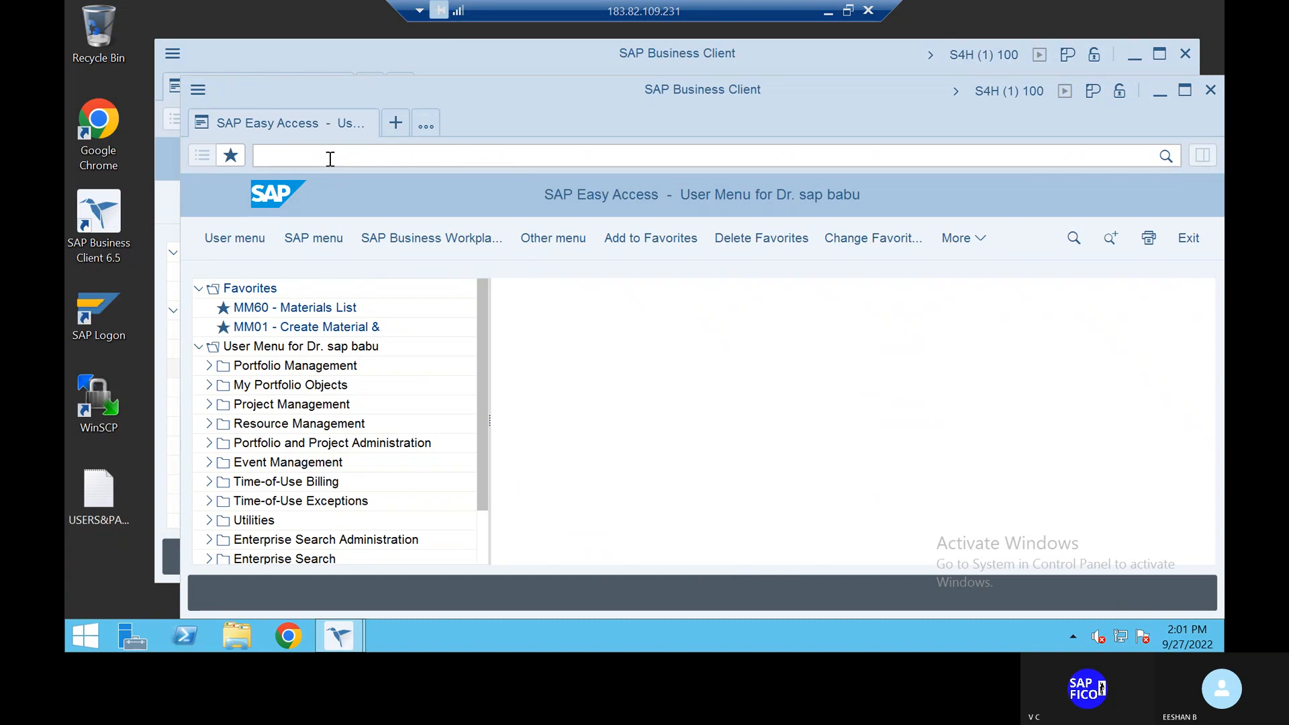
pyautogui.click(209, 45)
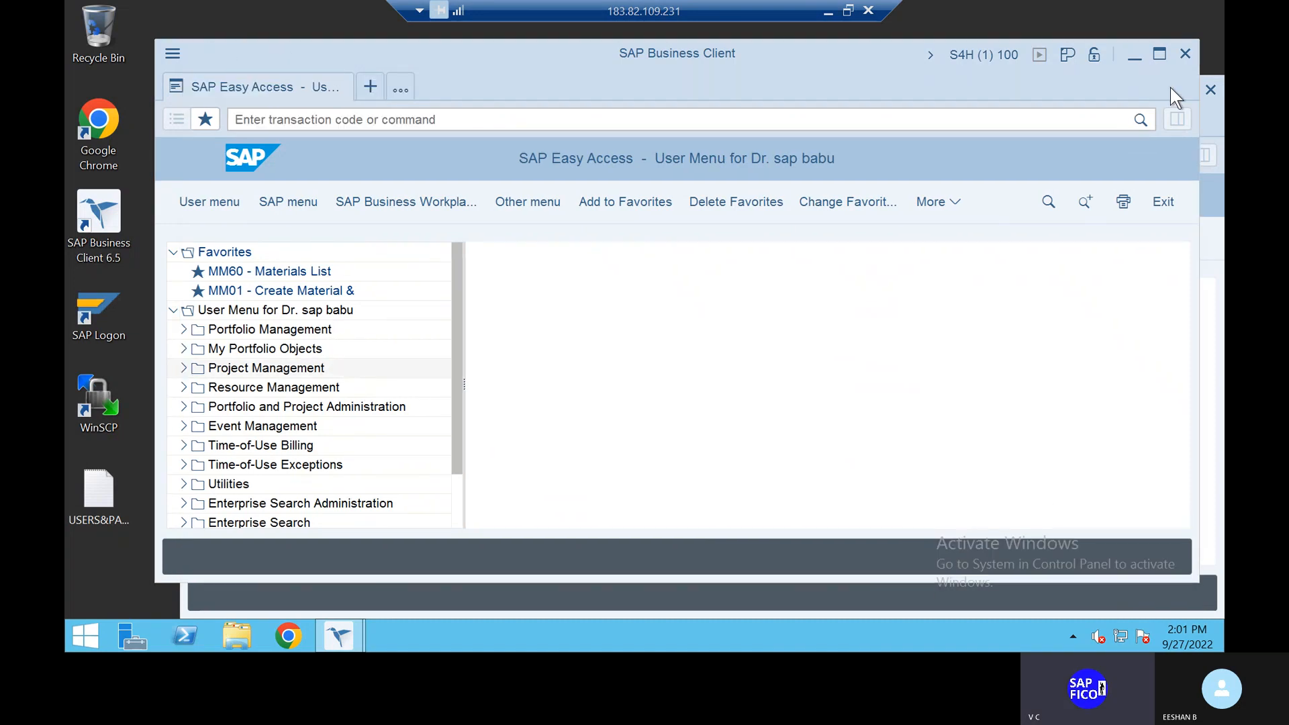
pyautogui.click(1185, 54)
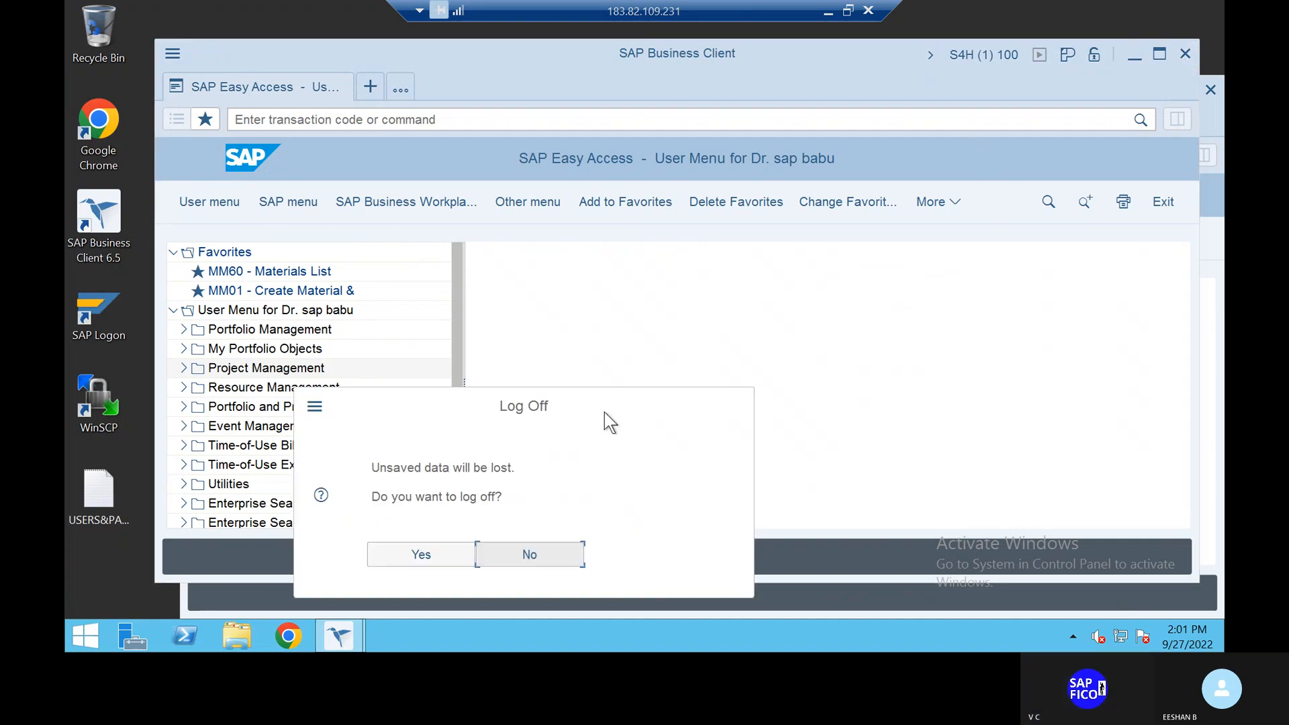
pyautogui.click(516, 556)
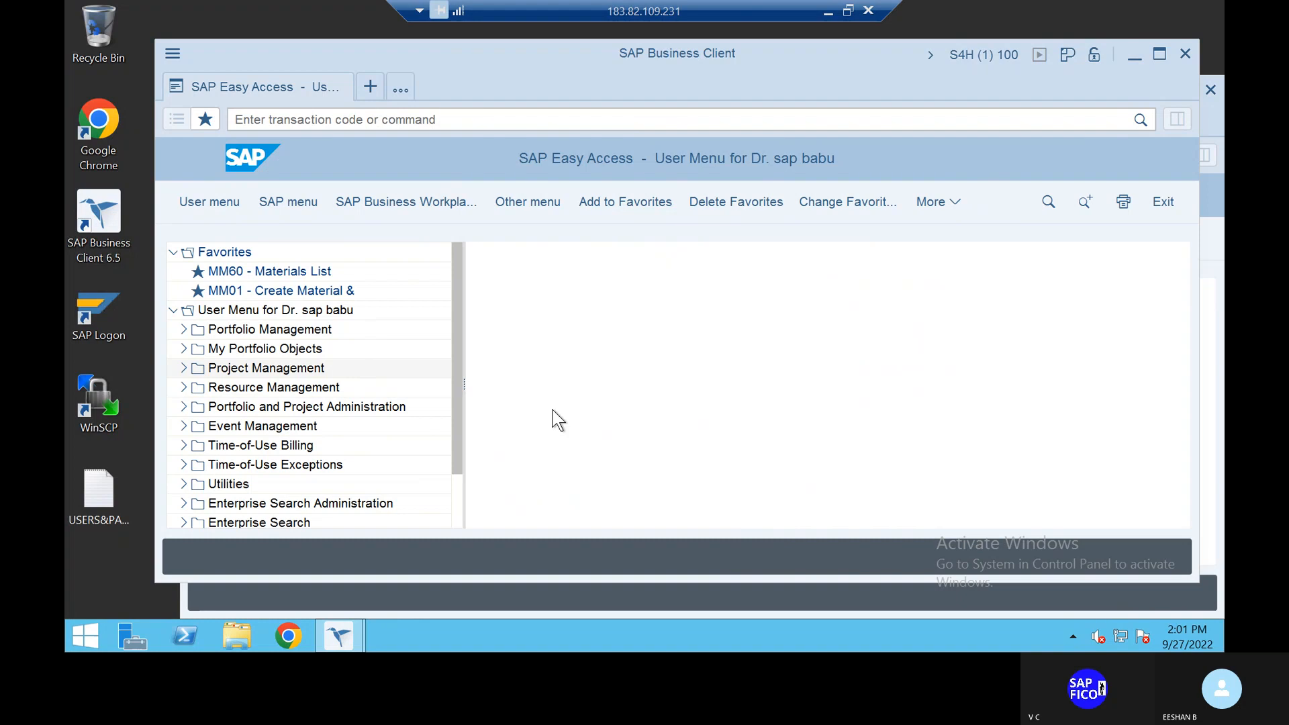
# - Leave the remote desktop for the Skype call, mute the microphone and minimize the call window
pyautogui.hotkey('alt', 'Tab')
pyautogui.hotkey('alt', 'Tab')
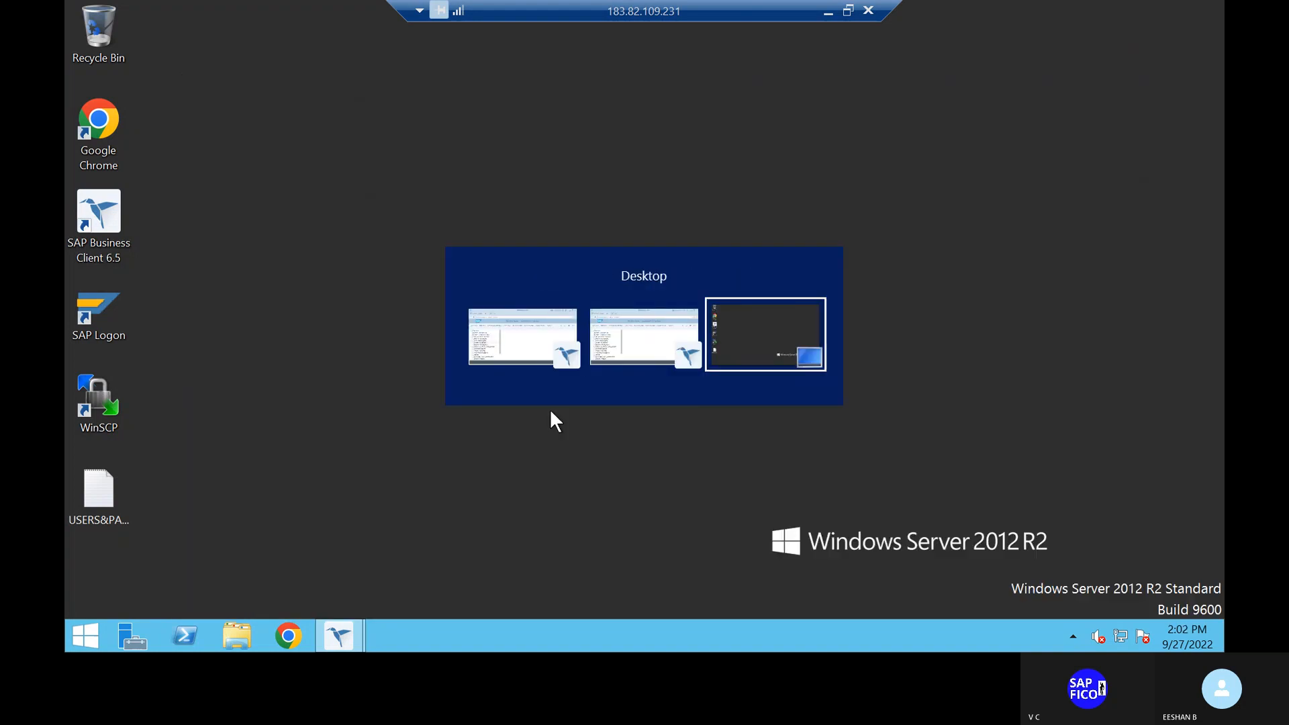
pyautogui.click(828, 12)
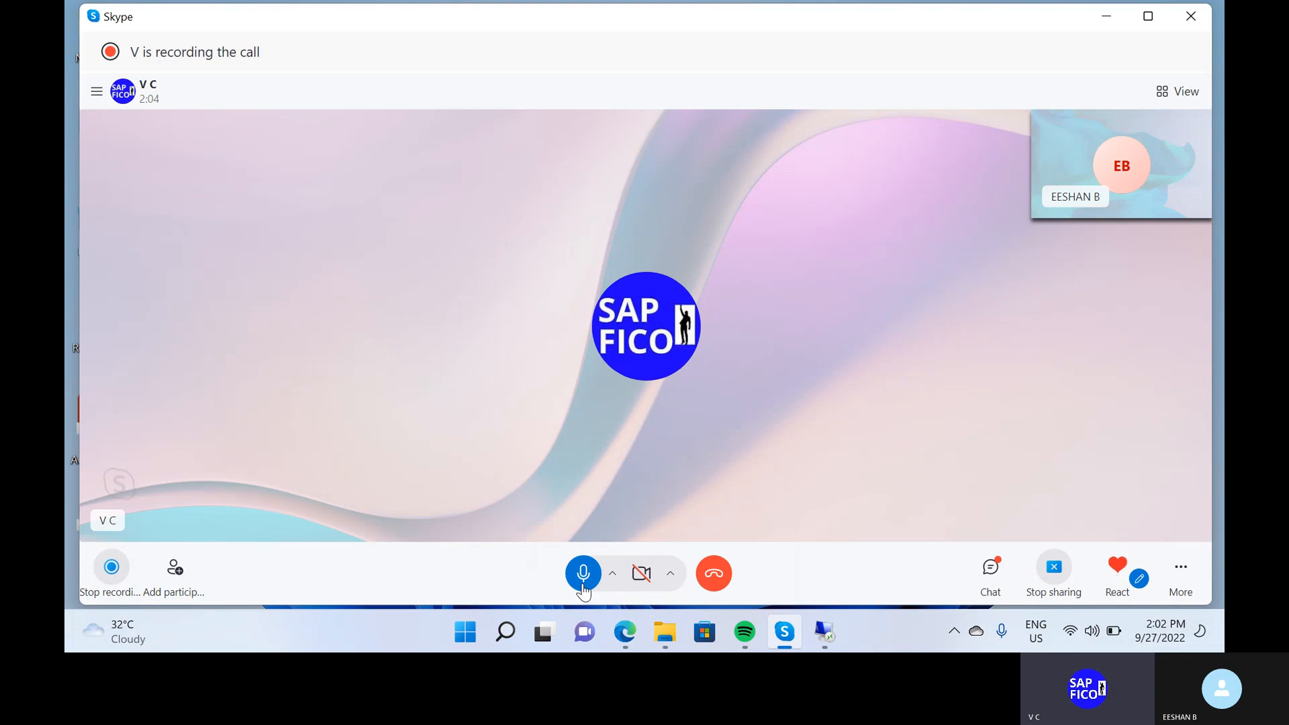
pyautogui.click(584, 577)
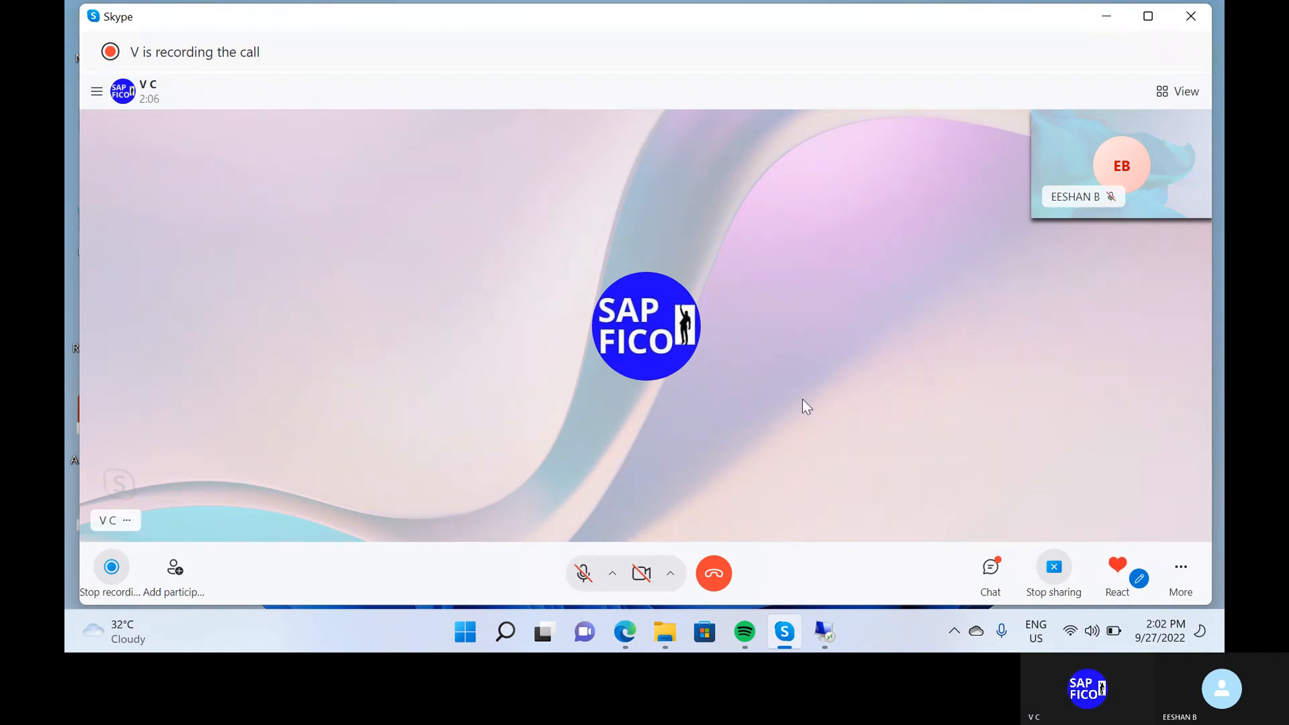
pyautogui.click(1112, 18)
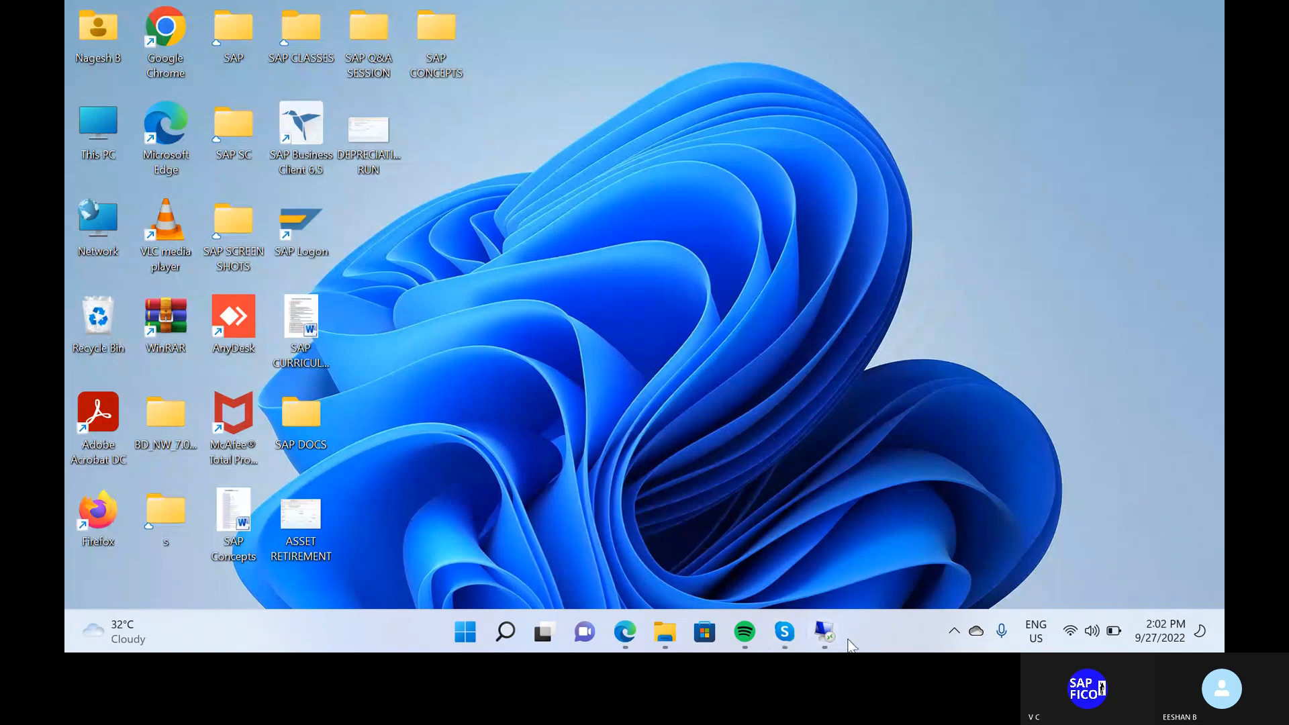
# - Bring back the remote desktop session and disconnect it
pyautogui.moveTo(823, 634)
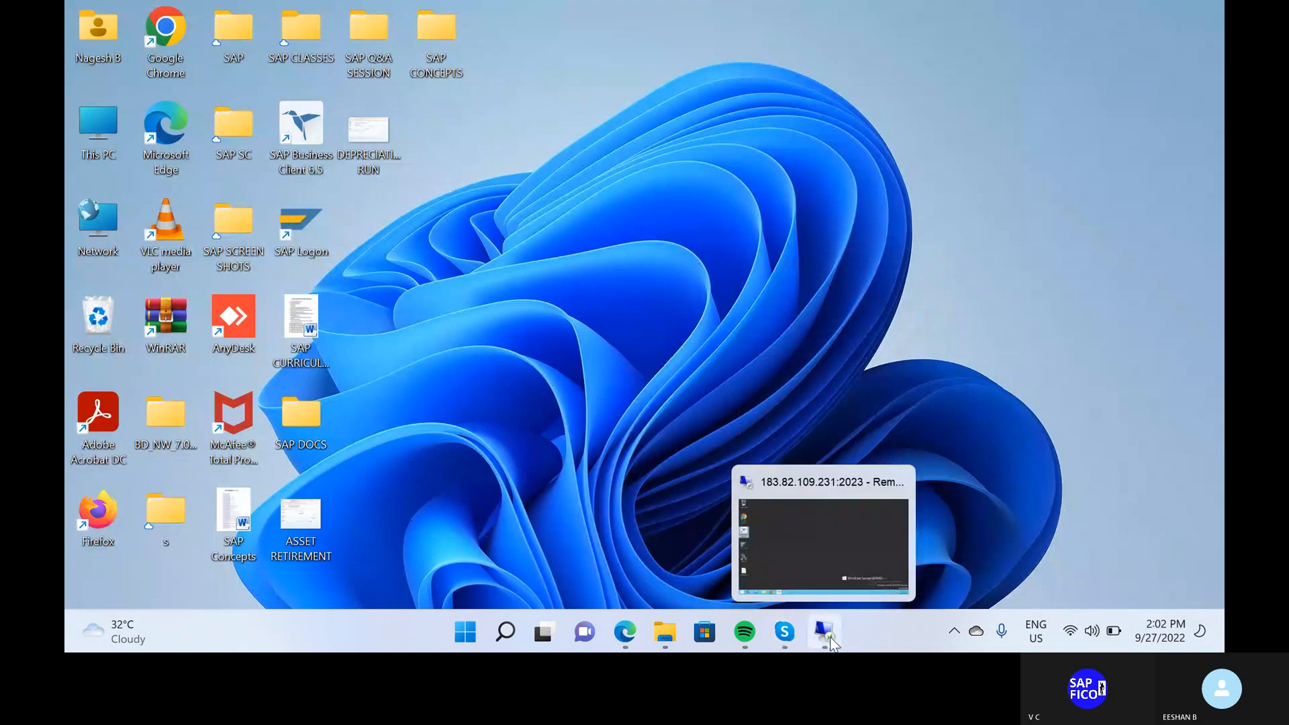
pyautogui.click(859, 516)
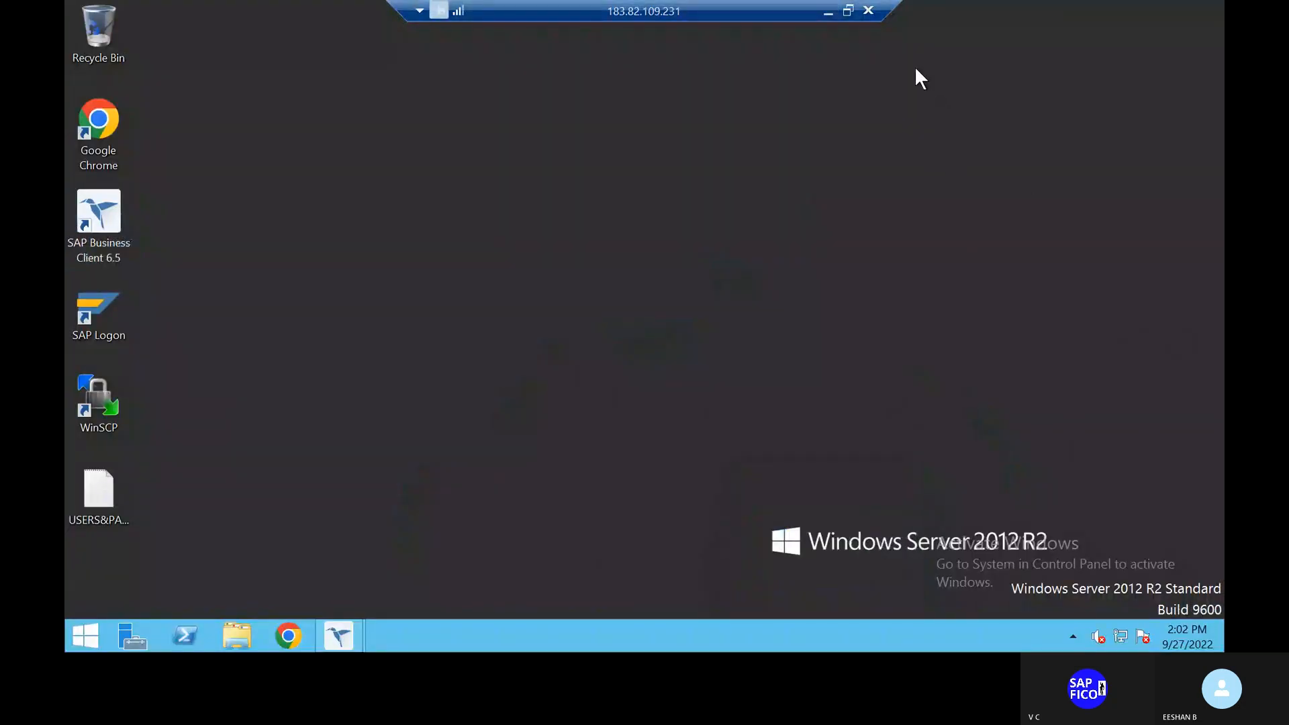
pyautogui.click(868, 10)
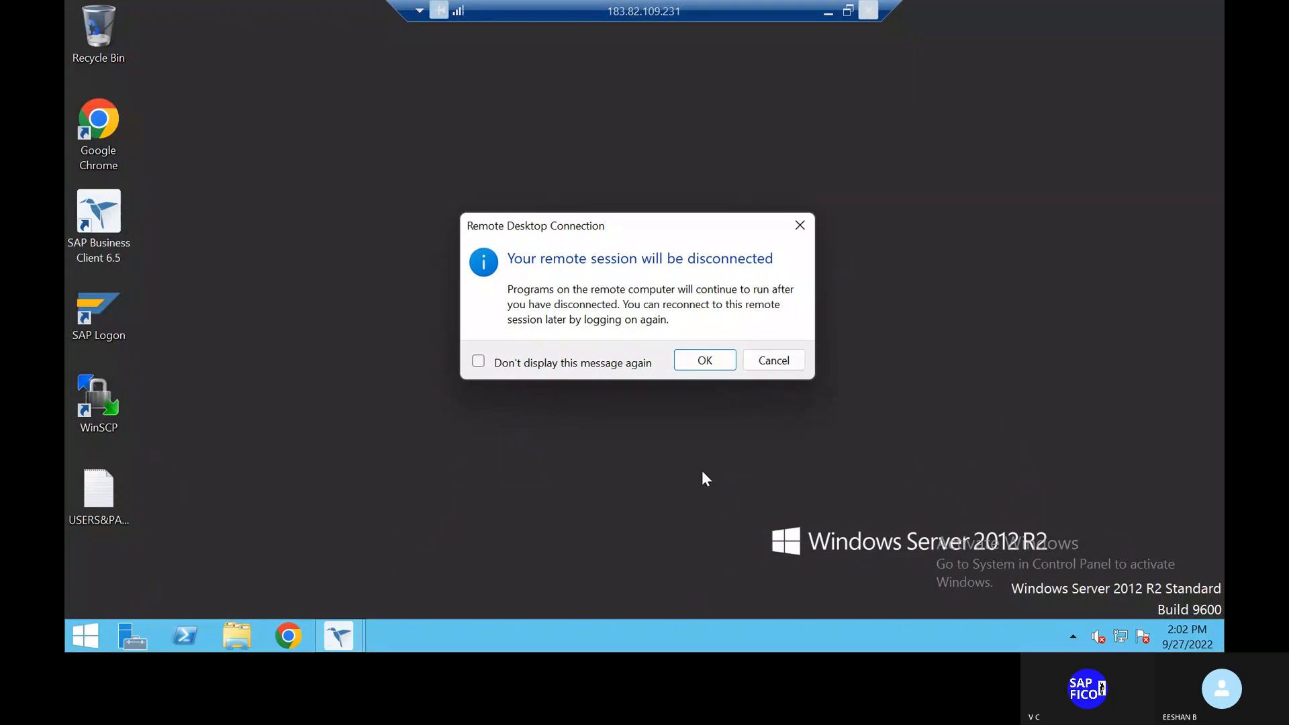
pyautogui.click(713, 369)
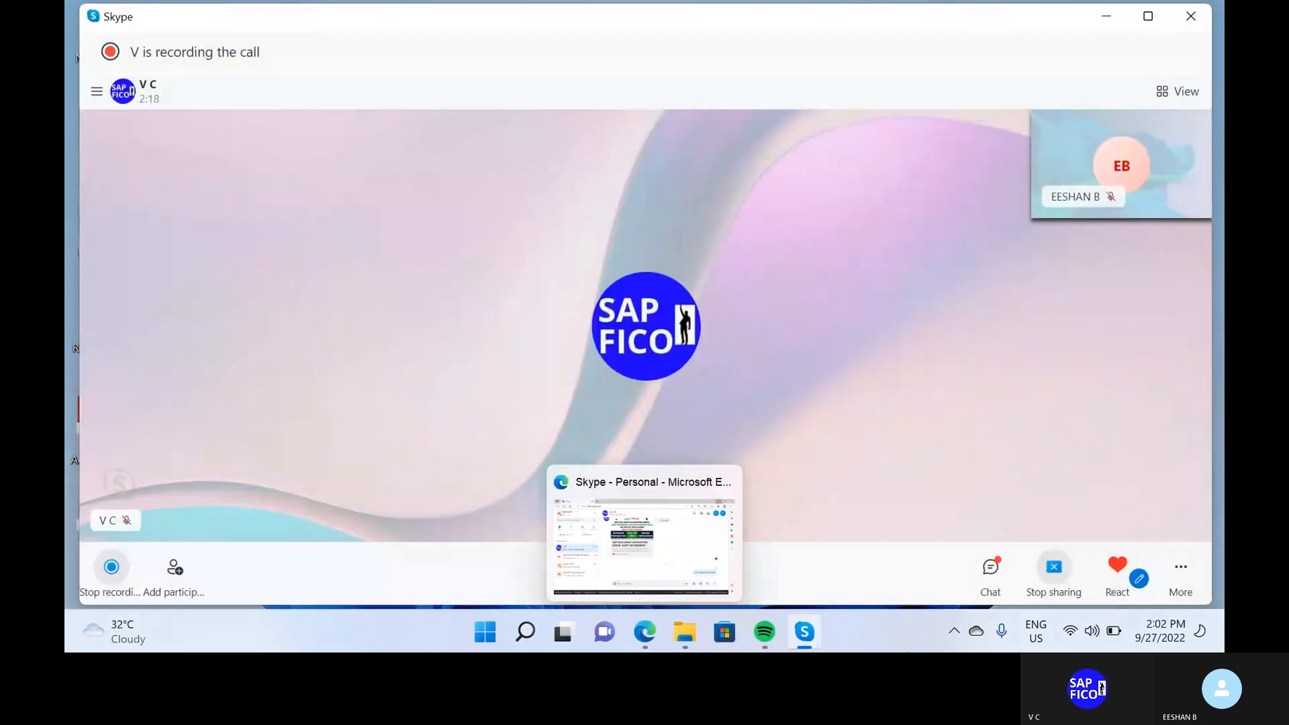
pyautogui.click(1054, 567)
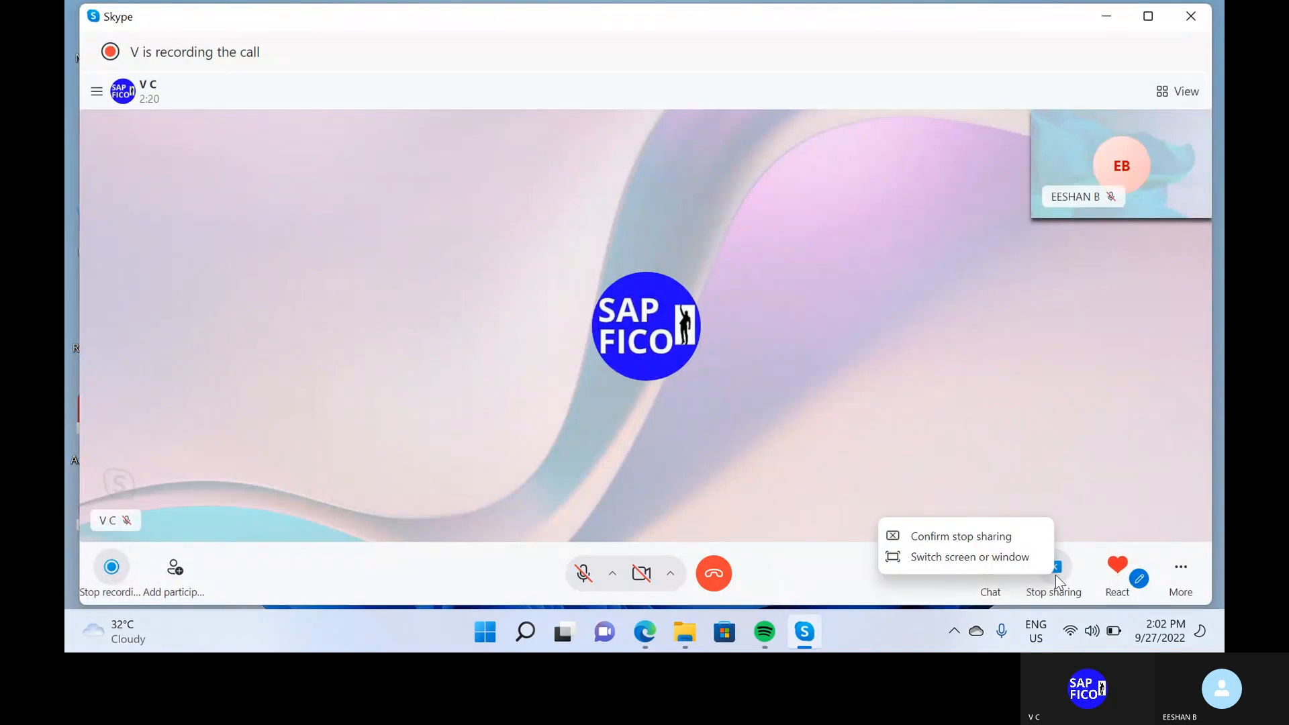
pyautogui.click(914, 615)
pyautogui.click(1107, 16)
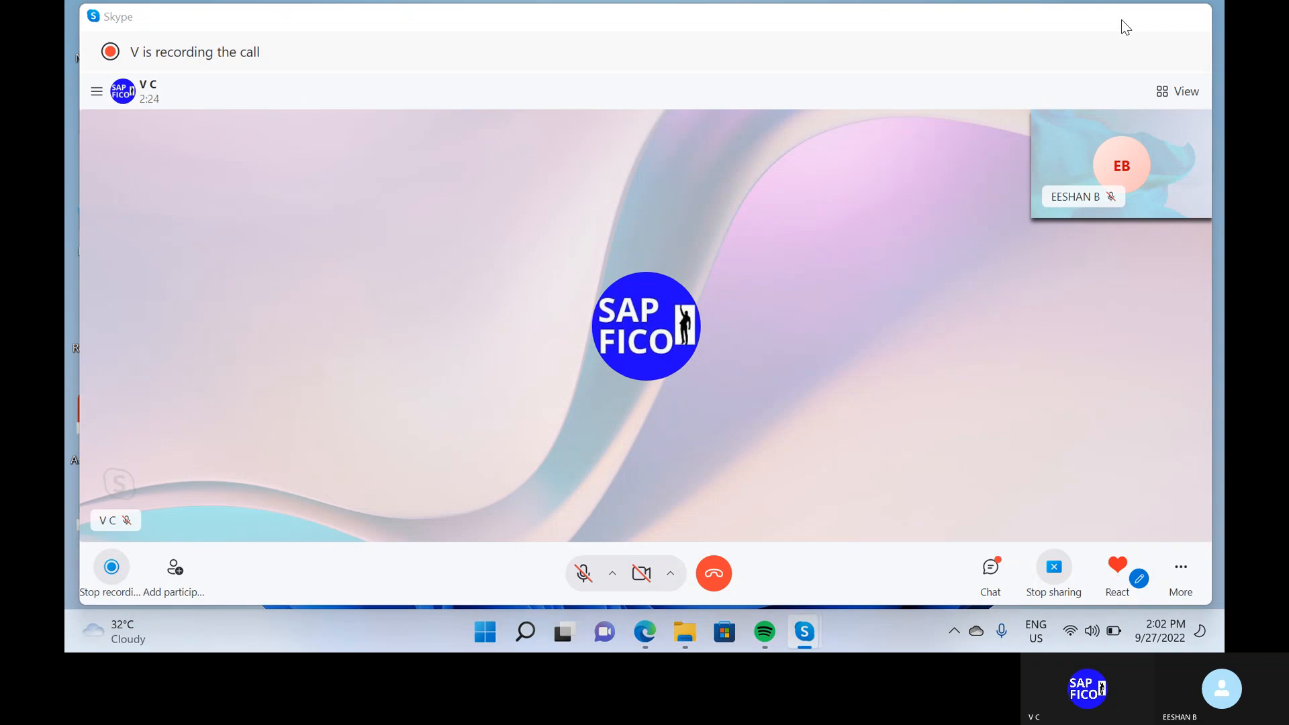
pyautogui.moveTo(525, 631)
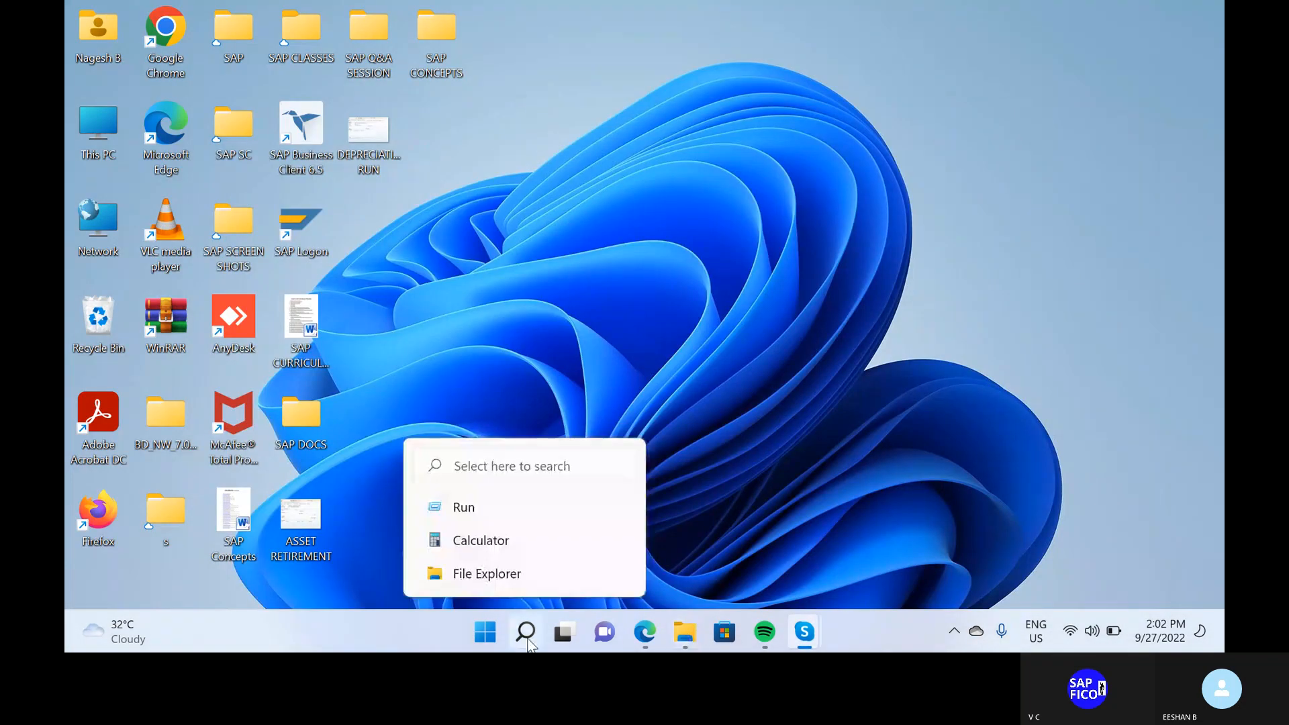
pyautogui.click(493, 507)
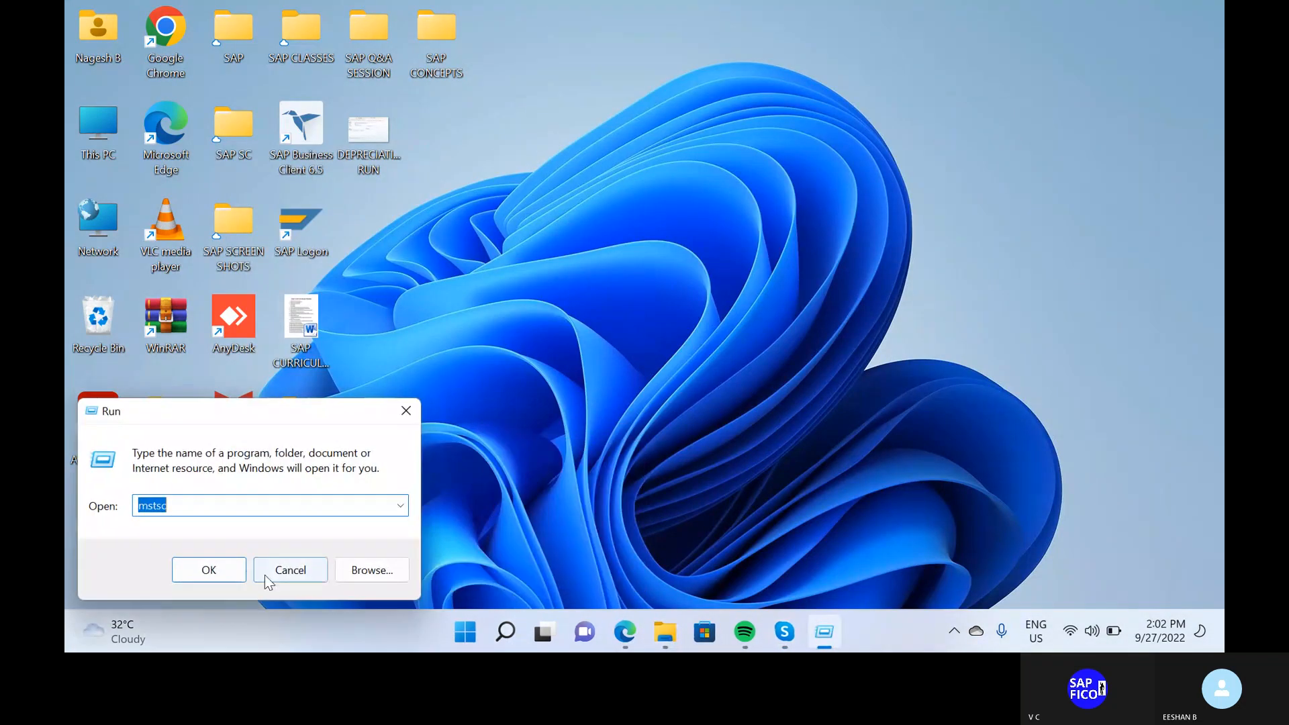
pyautogui.click(207, 579)
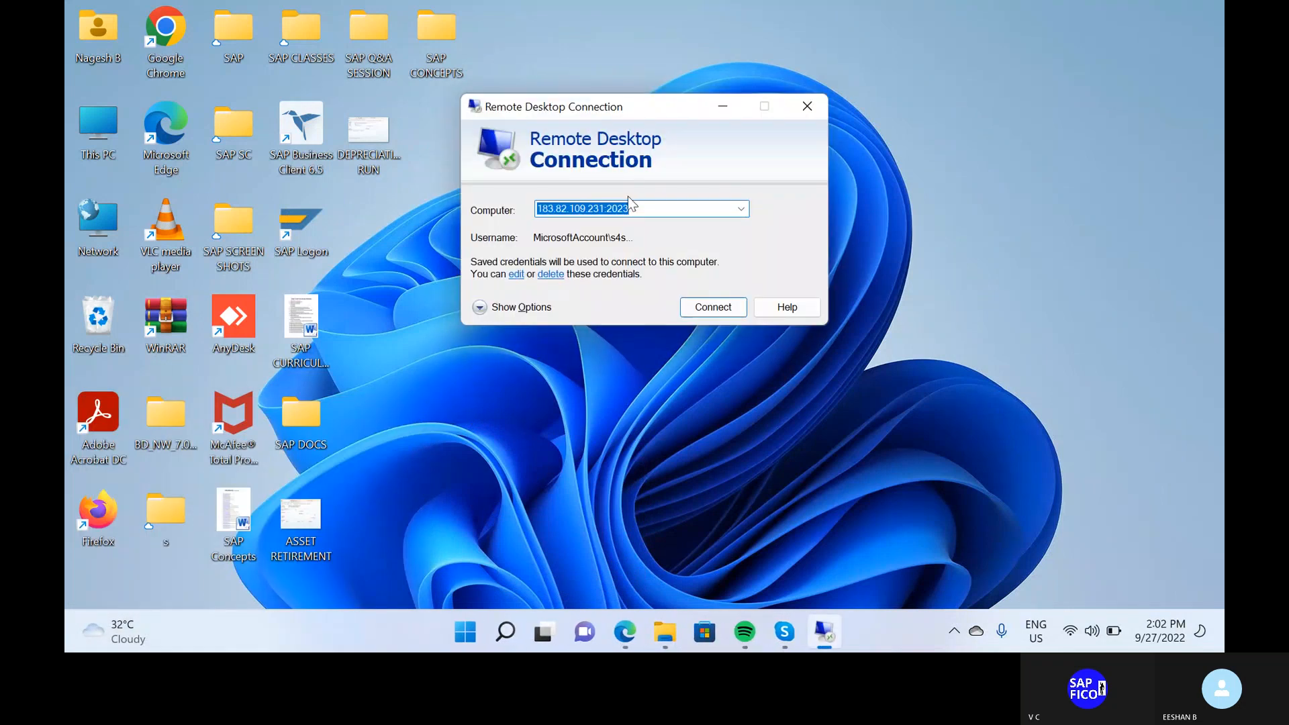
pyautogui.click(710, 133)
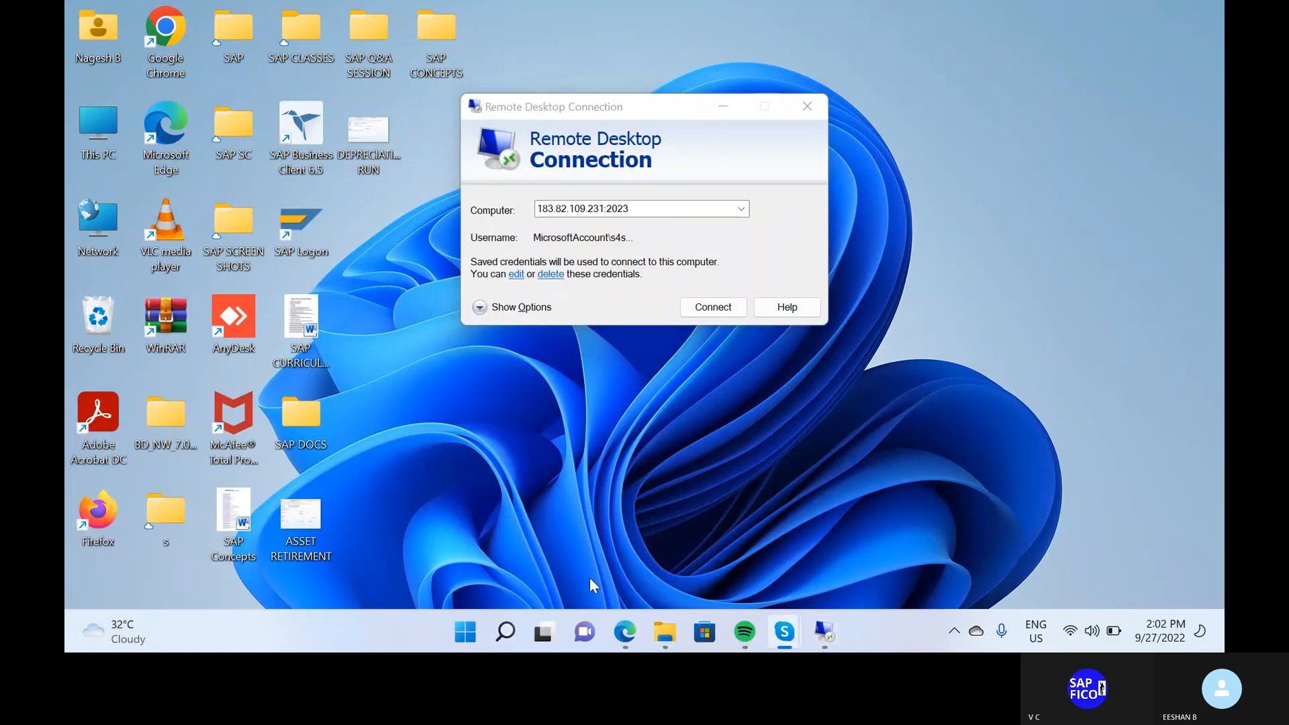
pyautogui.click(719, 309)
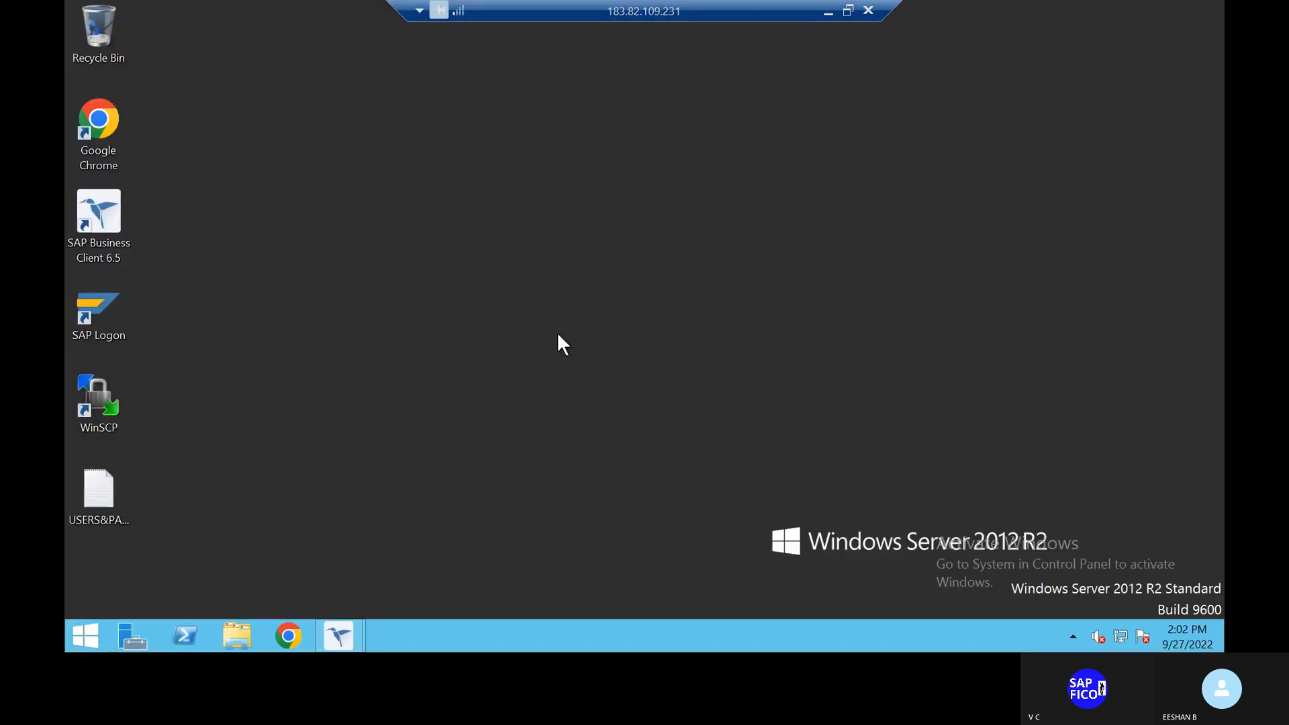
# - Launch SAP Business Client on the remote desktop and log on by entering the account password
pyautogui.doubleClick(124, 249)
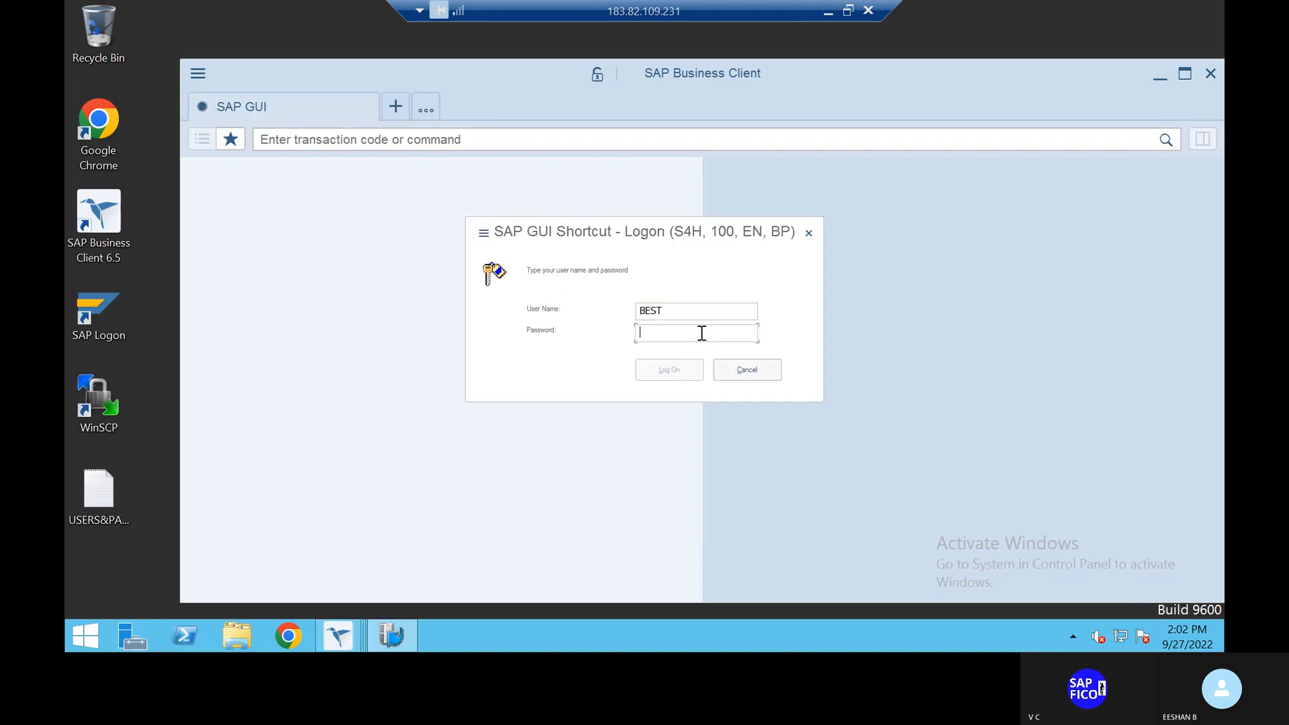
pyautogui.write('••')
pyautogui.press('BackSpace')
pyautogui.write('•')
pyautogui.press('BackSpace')
pyautogui.write('•')
pyautogui.click(682, 365)
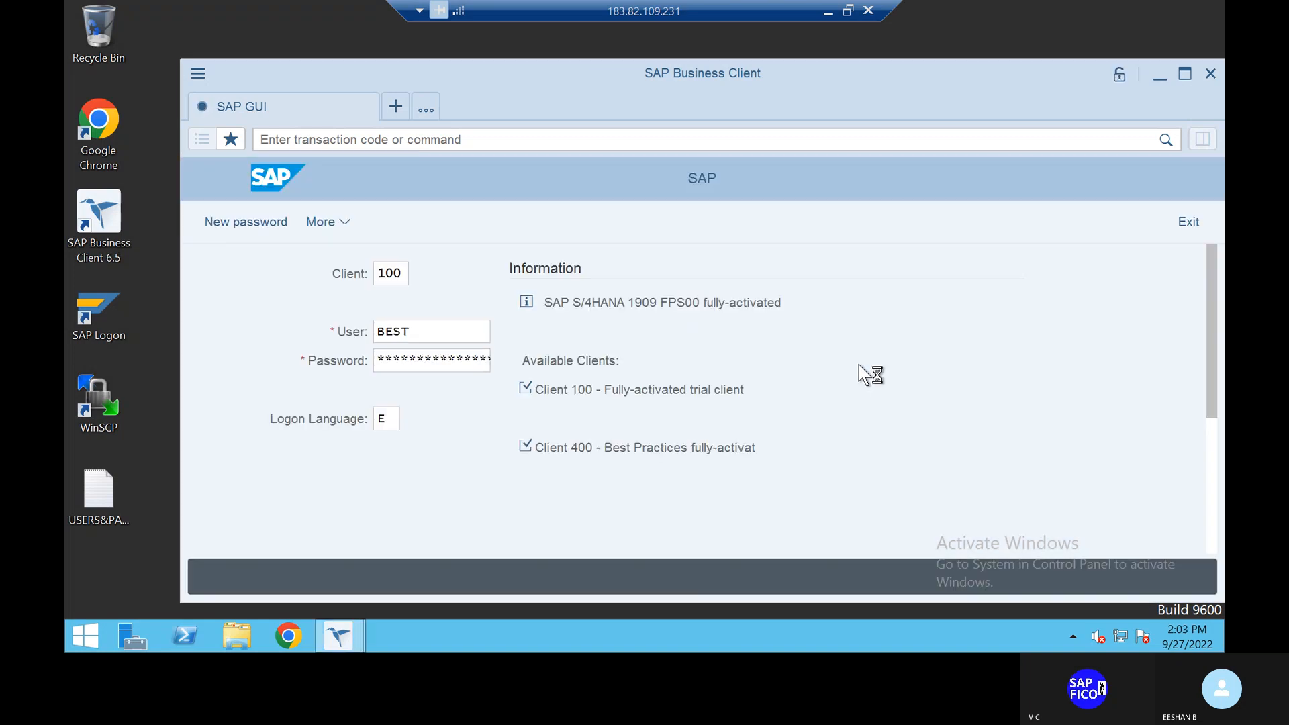
# - Run transaction xd02 in the new SAP session to reach business partner maintenance
pyautogui.click(382, 144)
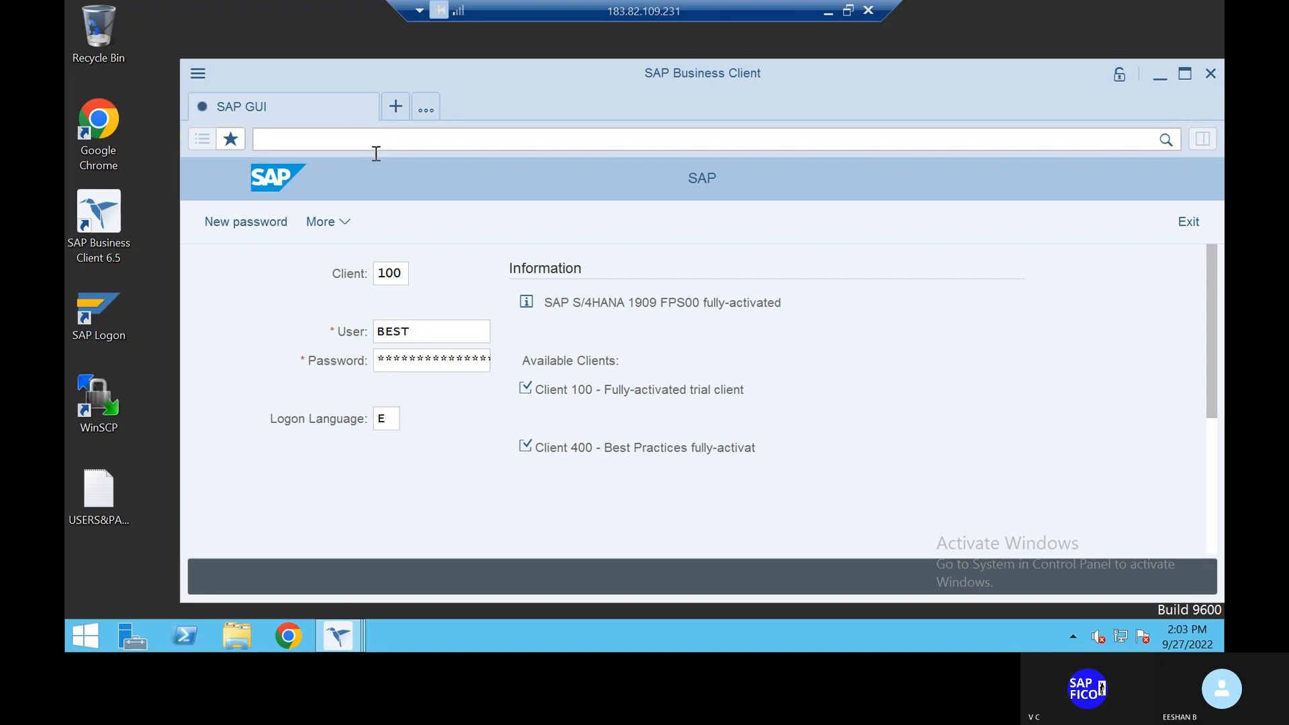
pyautogui.press('Return')
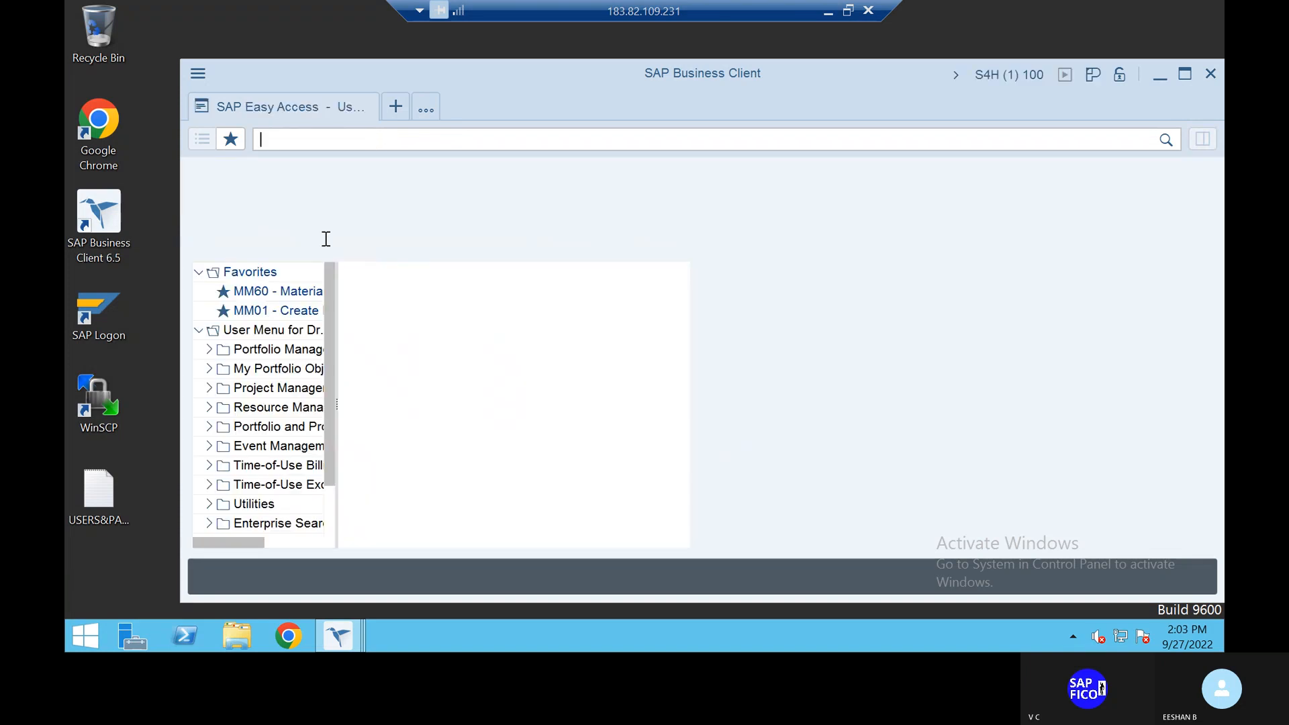
pyautogui.write('xd02')
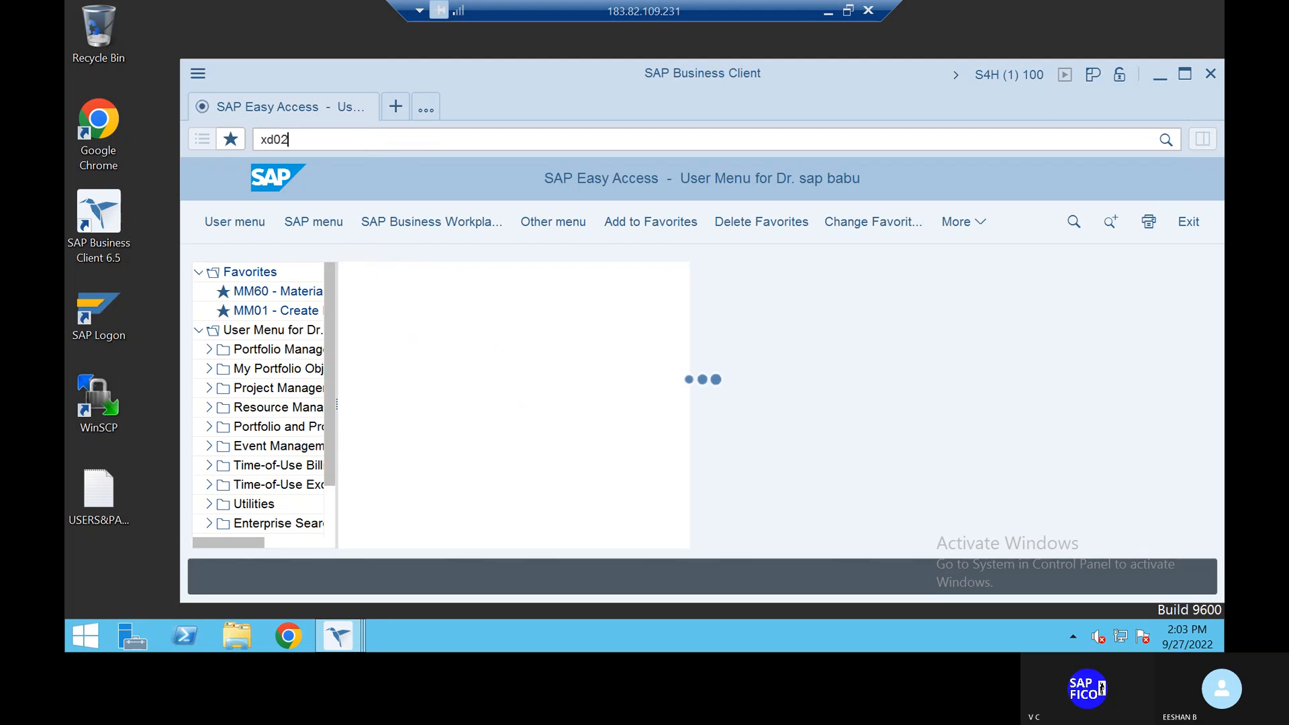
pyautogui.press('Return')
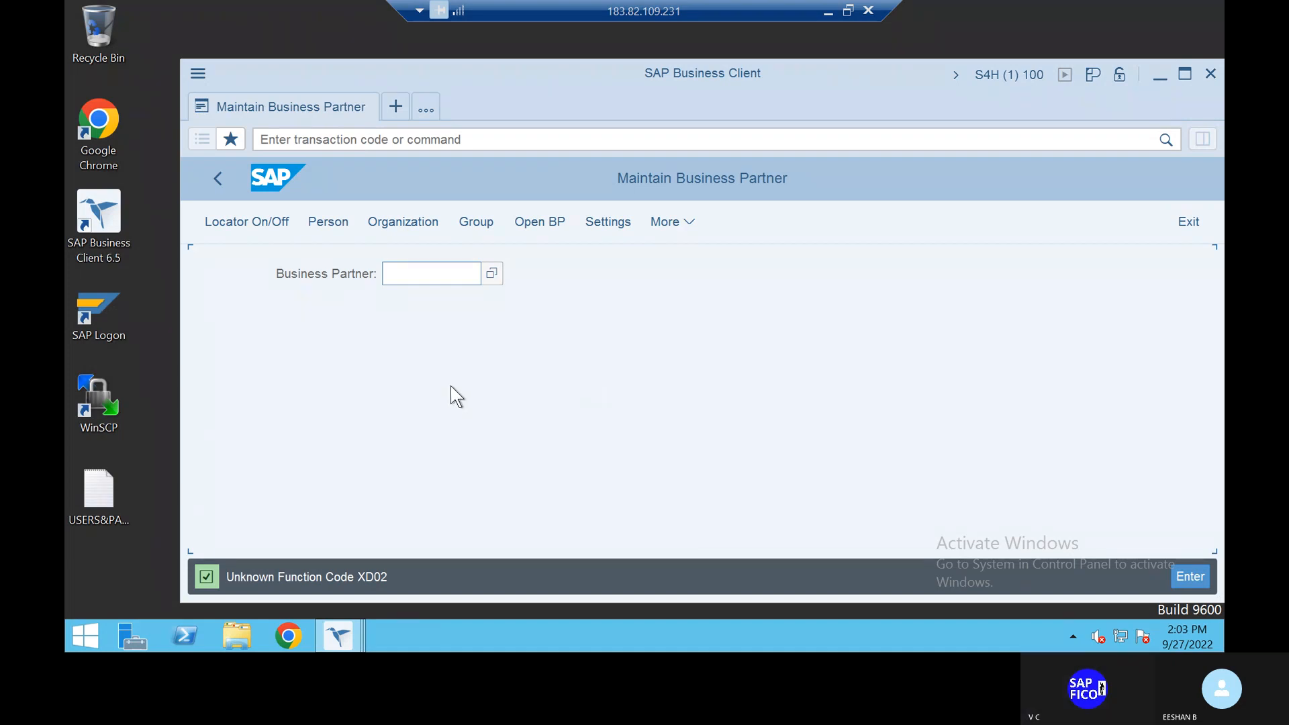
# - Leave business partner maintenance with /n and run transaction xd02 to reach the customer change initial screen
pyautogui.click(426, 144)
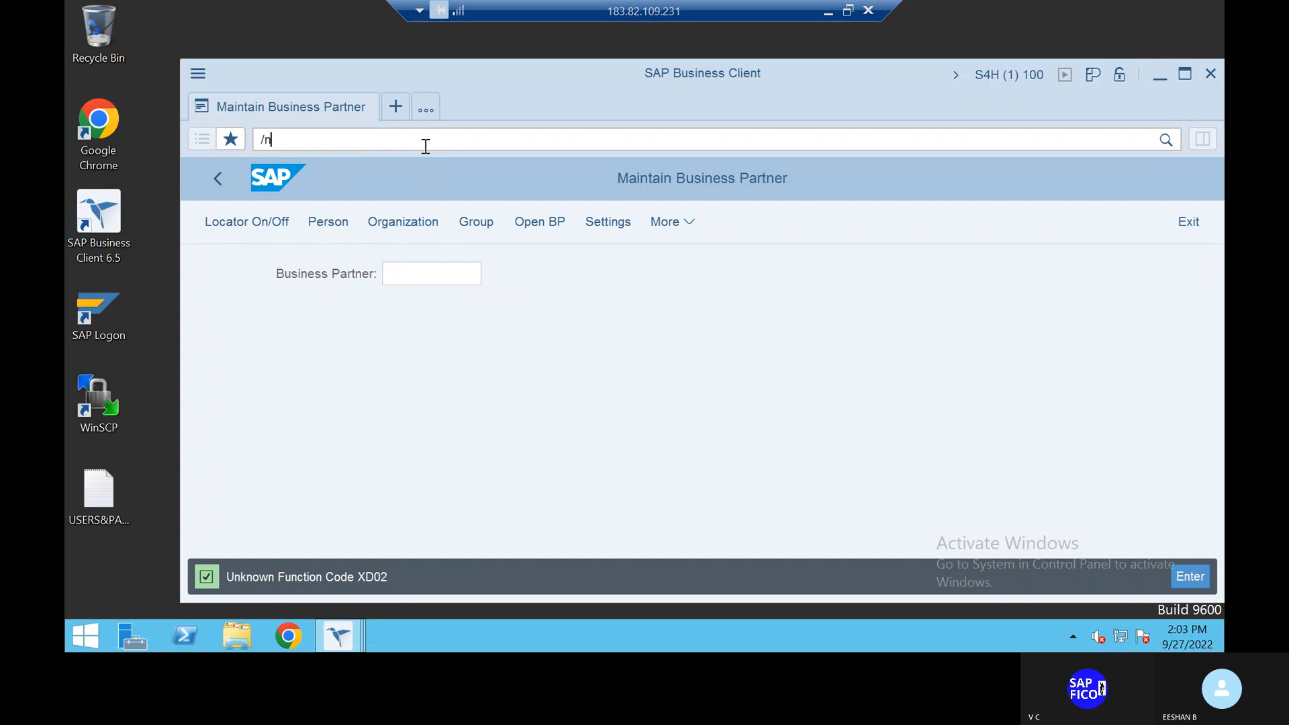
pyautogui.press('Return')
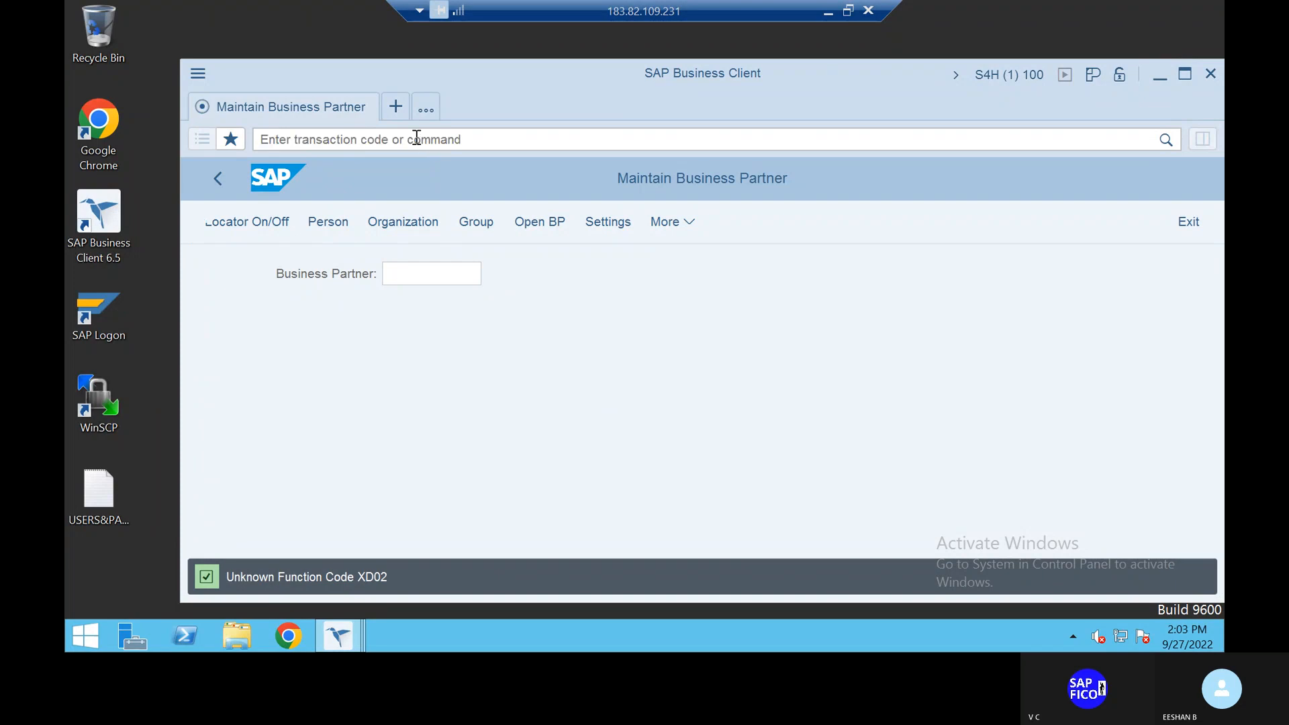
pyautogui.write('xd02')
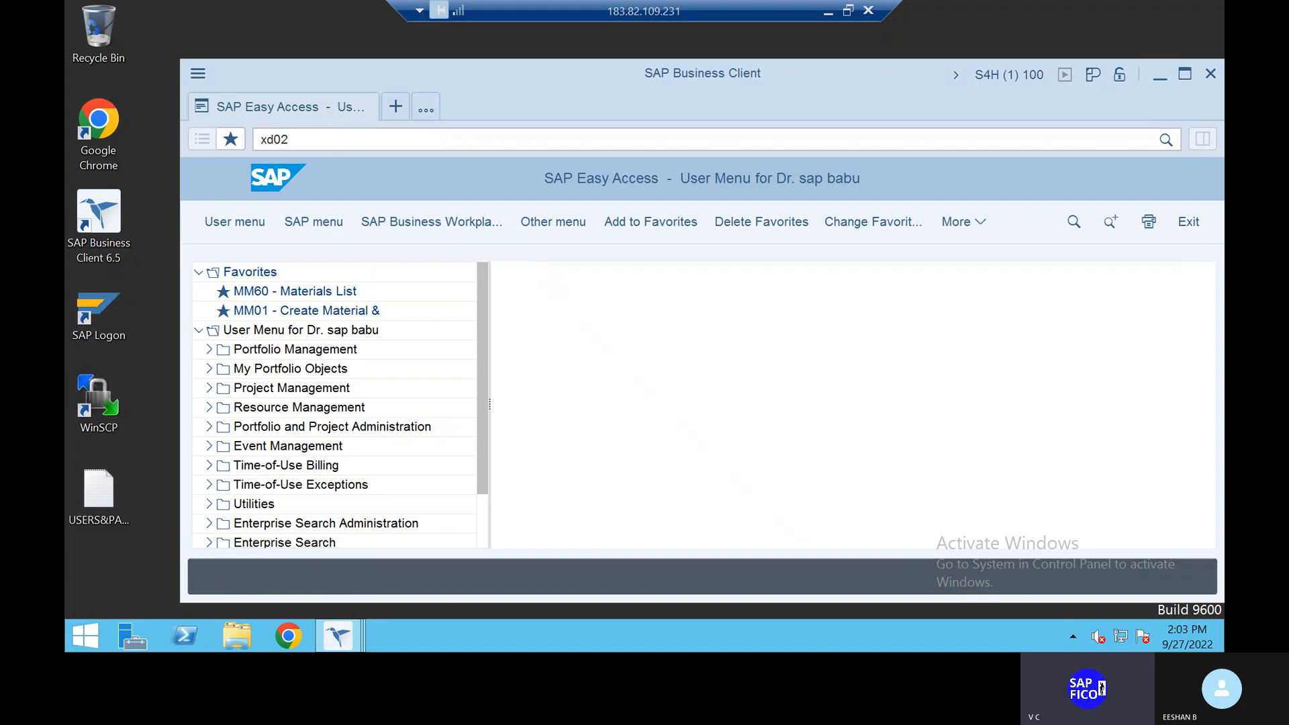
pyautogui.press('Return')
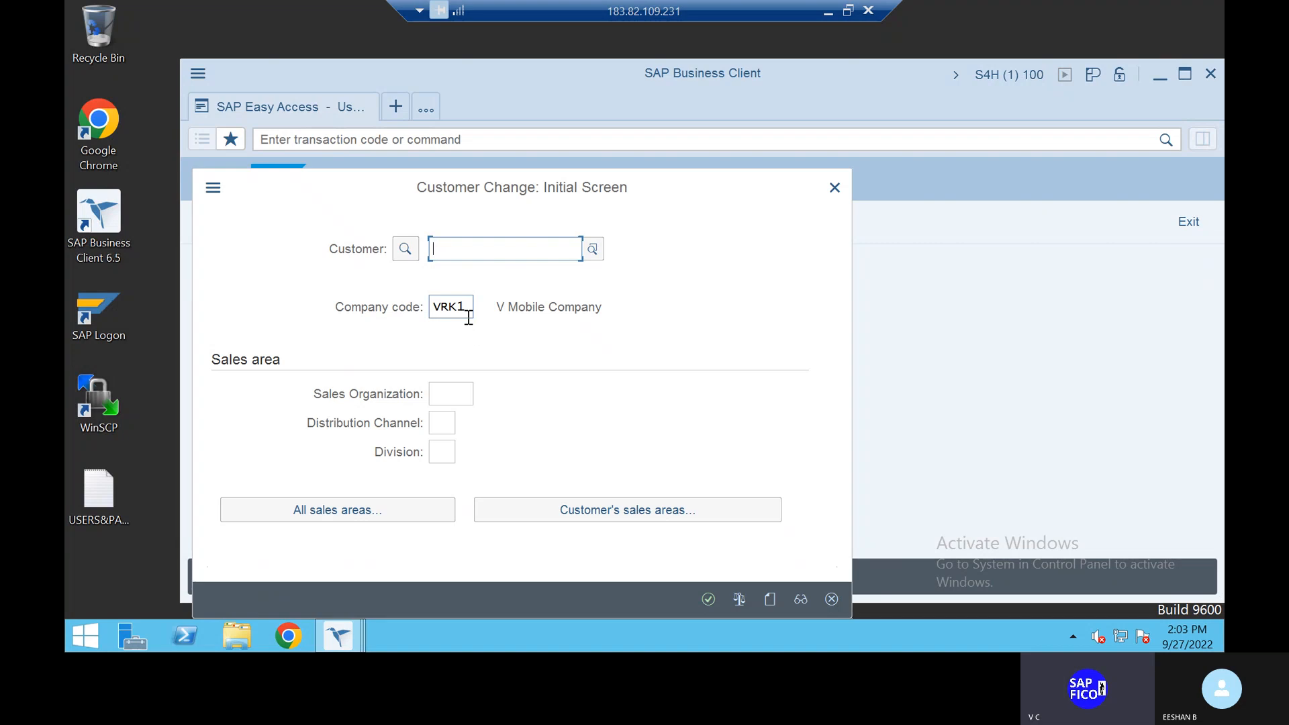
# - Set the company code for the customer change to TAT1 (TATA GROUPS)
pyautogui.press('BackSpace')
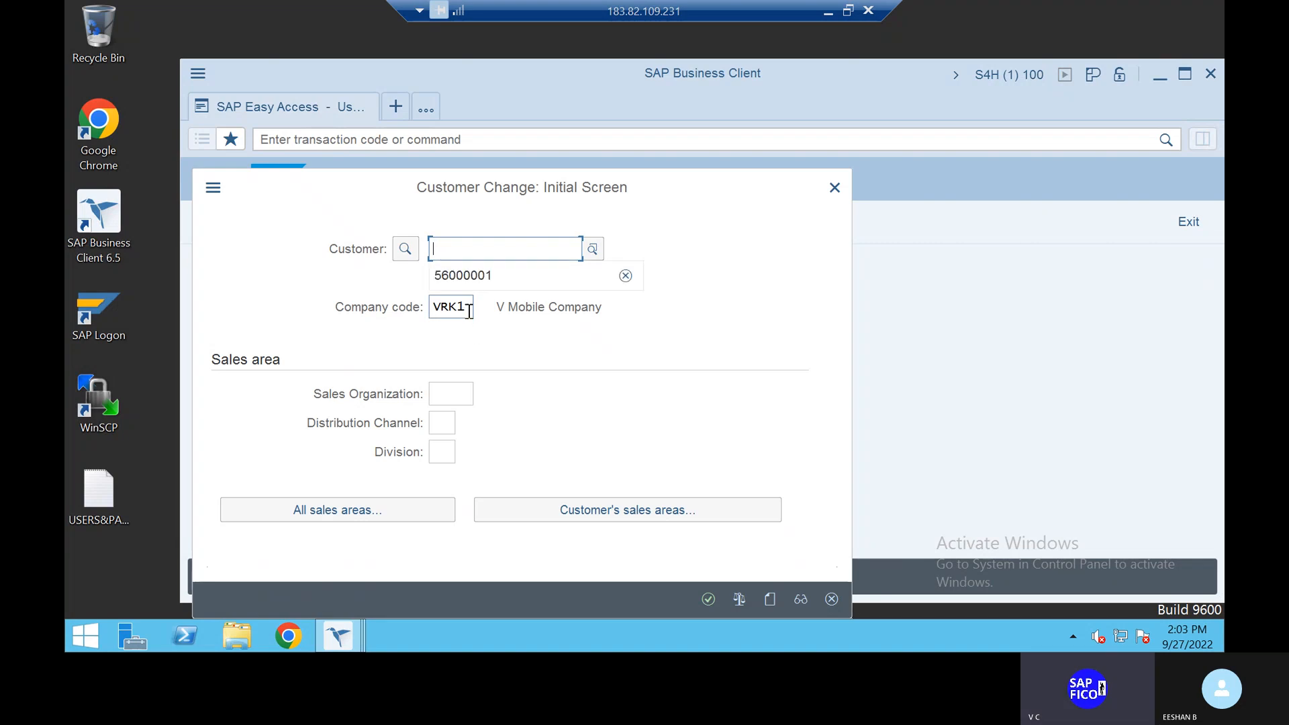
pyautogui.click(469, 314)
pyautogui.press('BackSpace')
pyautogui.press('BackSpace')
pyautogui.press('BackSpace')
pyautogui.press('BackSpace')
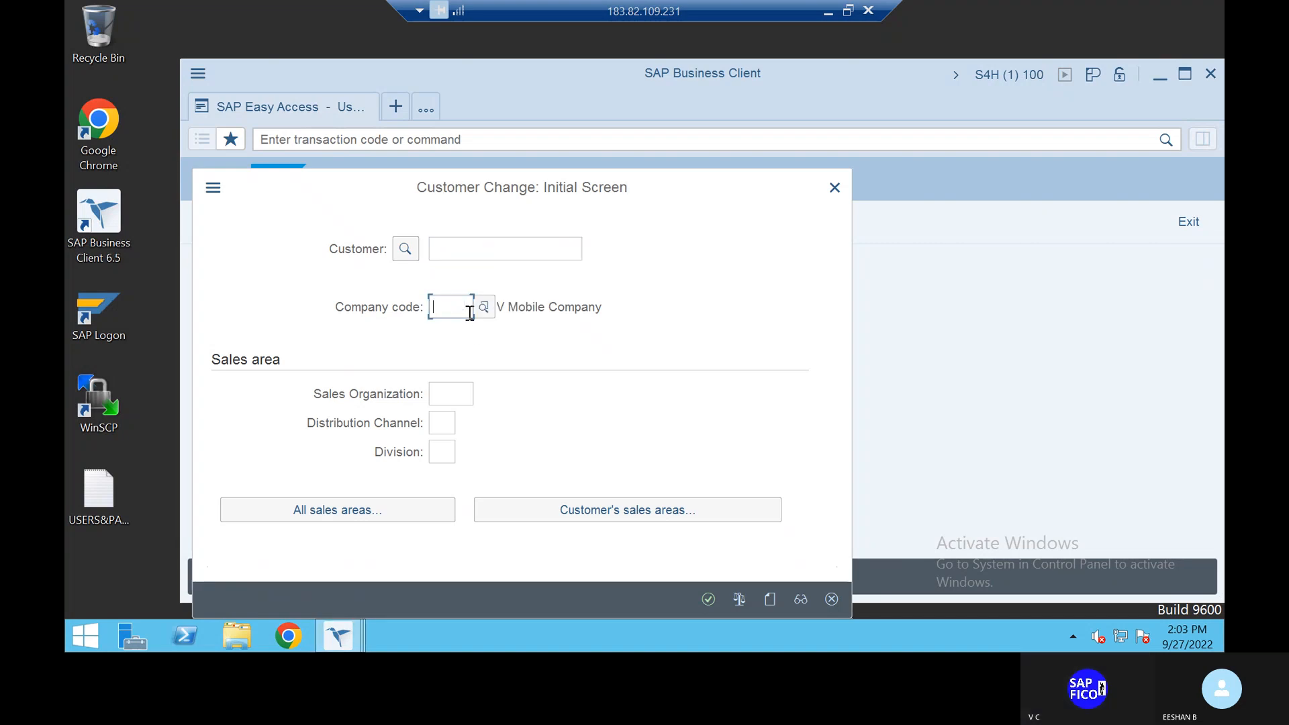
pyautogui.write('tat1')
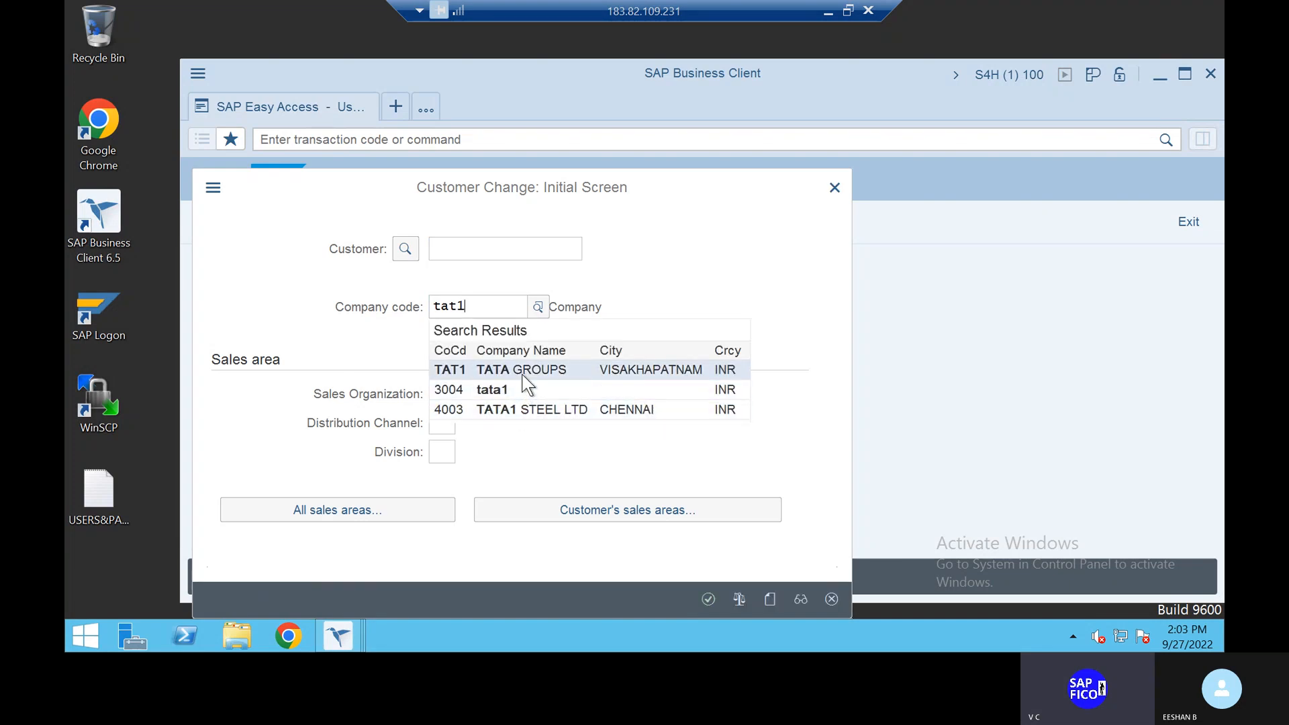
pyautogui.click(661, 372)
# - Search for customers in company code TAT1, select the MRF account and open it for changing
pyautogui.click(495, 249)
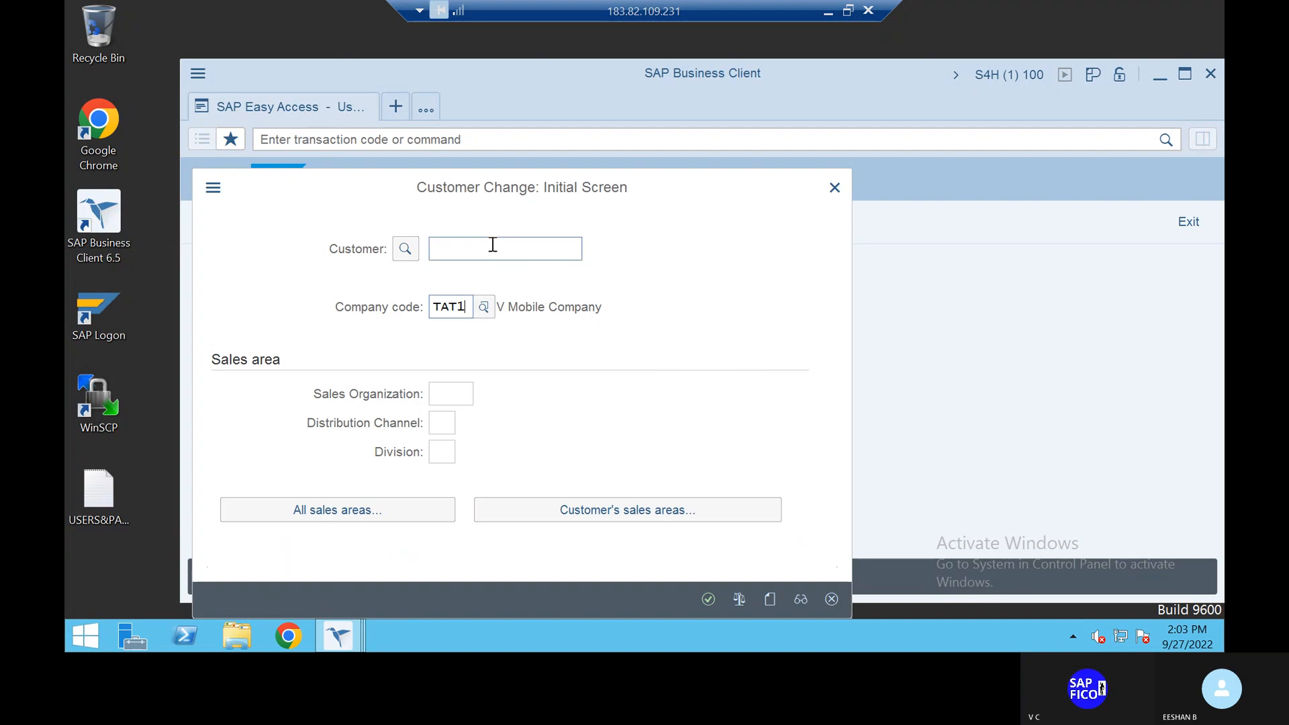
pyautogui.click(595, 250)
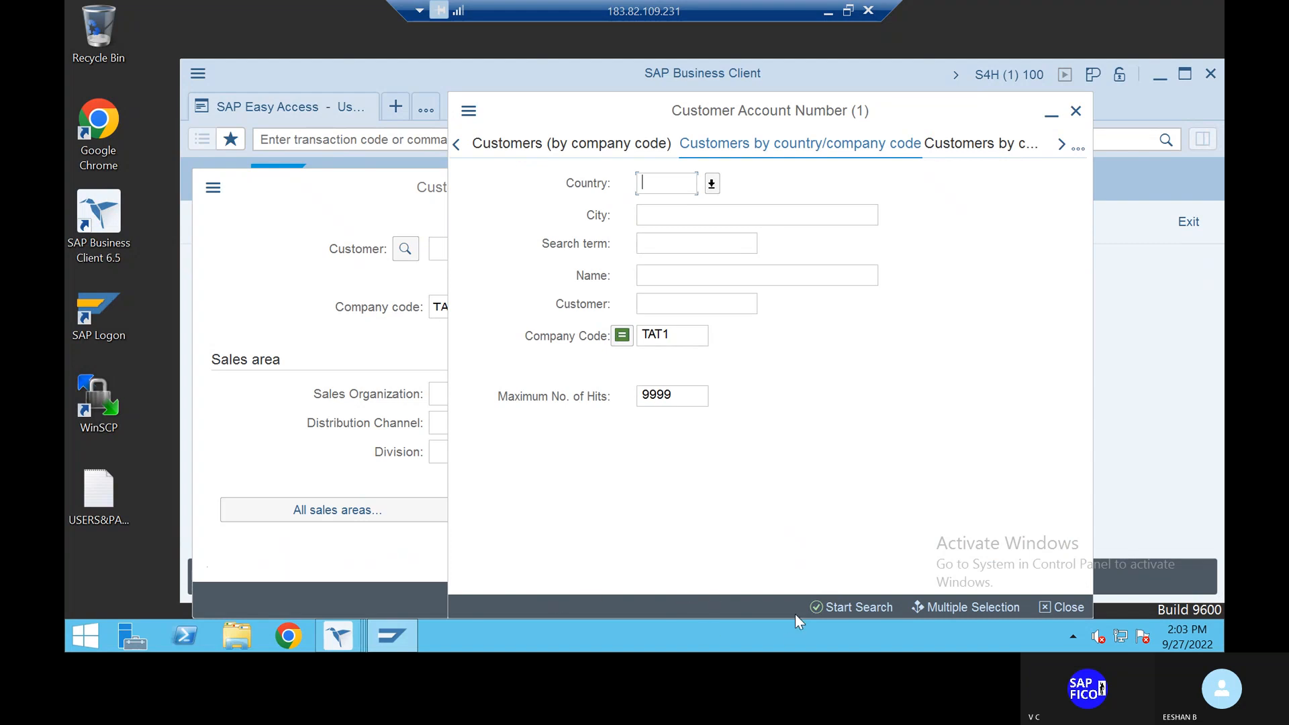
pyautogui.click(880, 606)
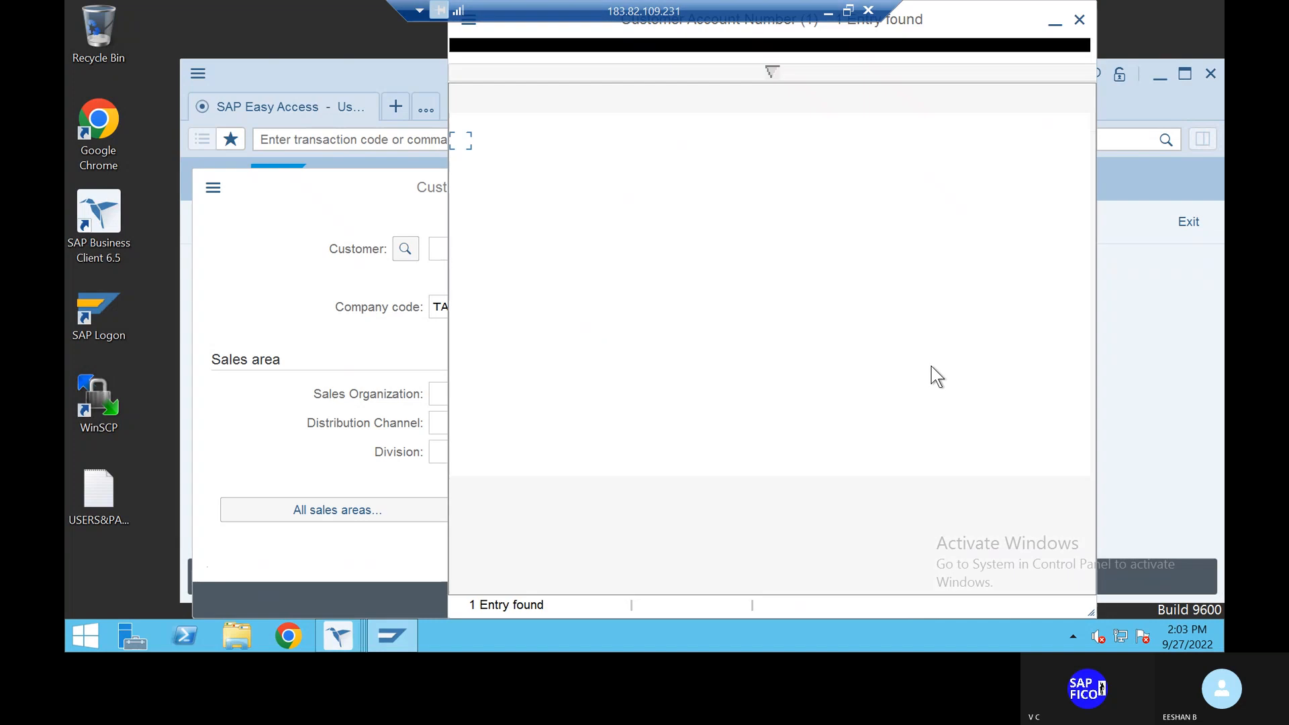
pyautogui.doubleClick(702, 141)
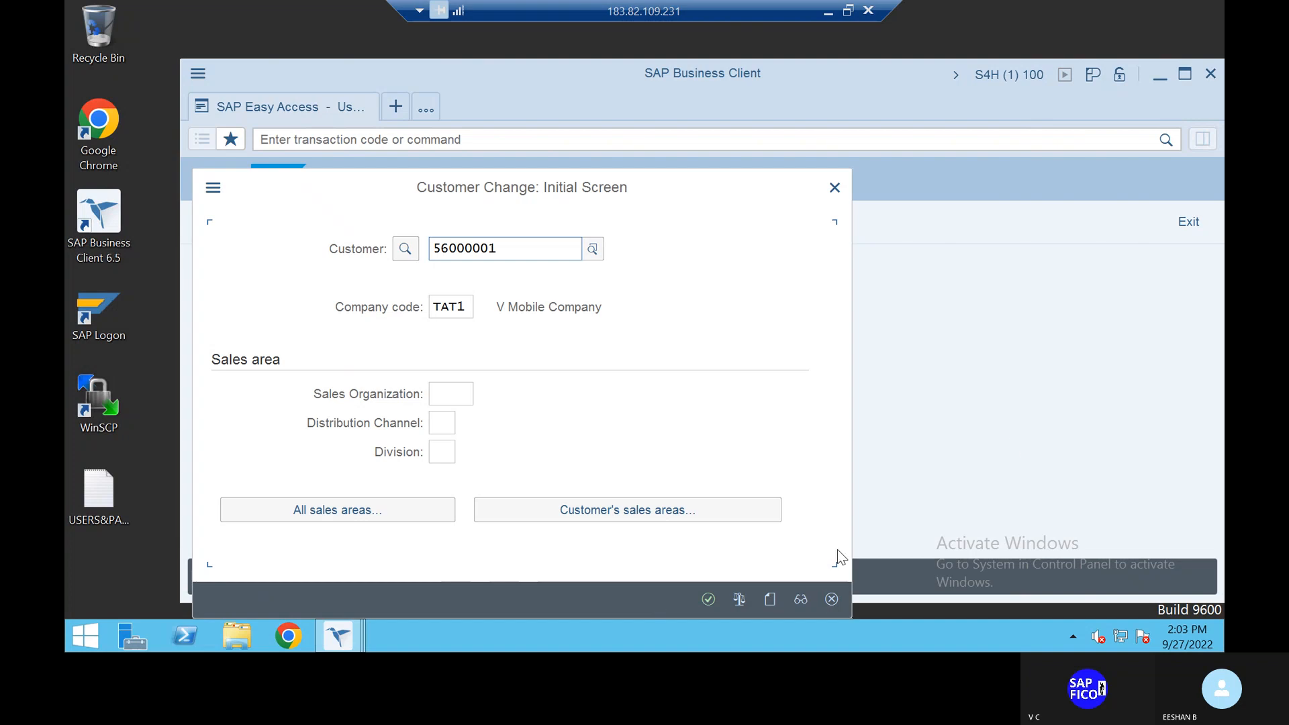
pyautogui.click(708, 599)
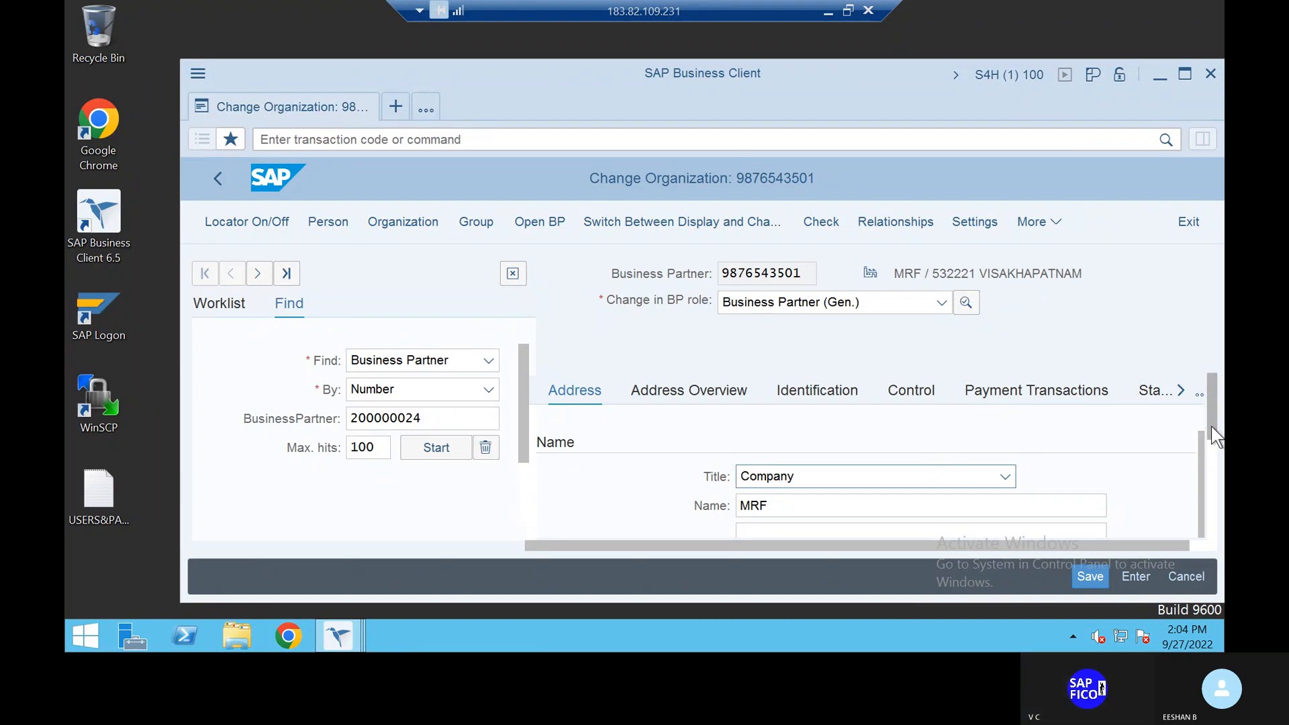
# - Review the general address data and run the business partner search by number
pyautogui.moveTo(1211, 426); pyautogui.dragTo(1217, 508)
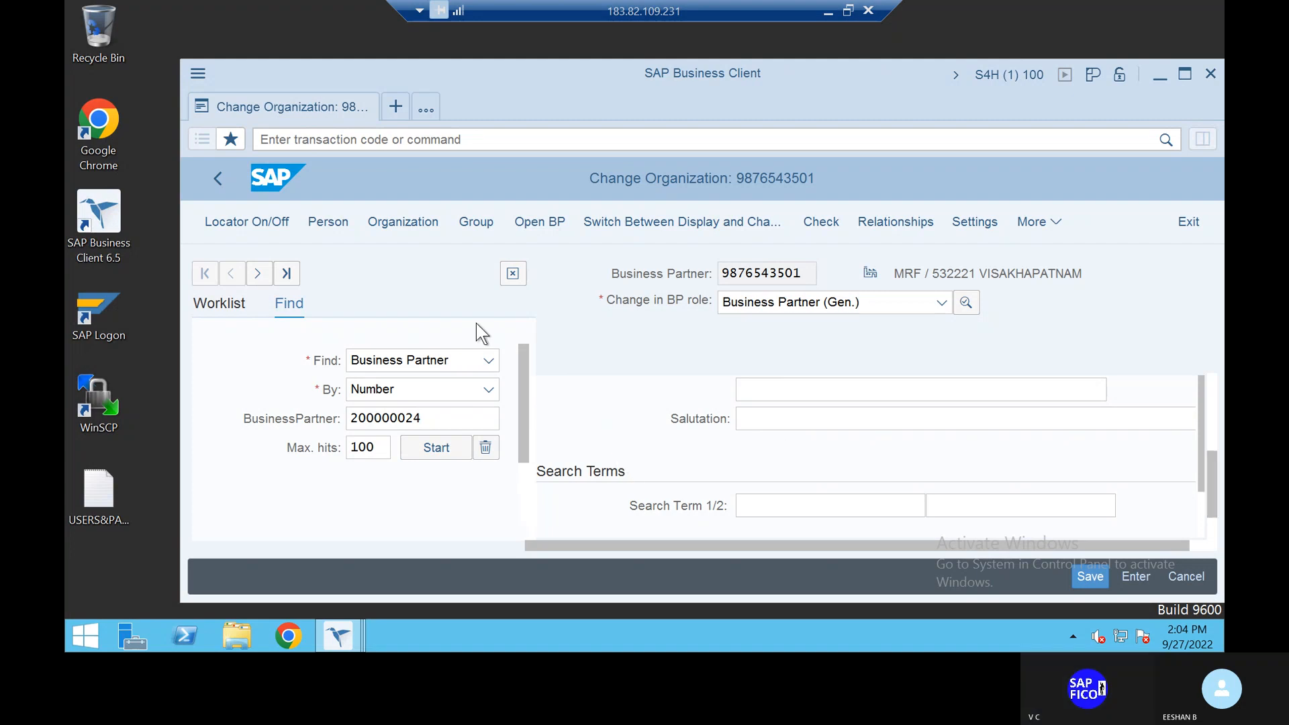
pyautogui.click(489, 363)
pyautogui.click(489, 362)
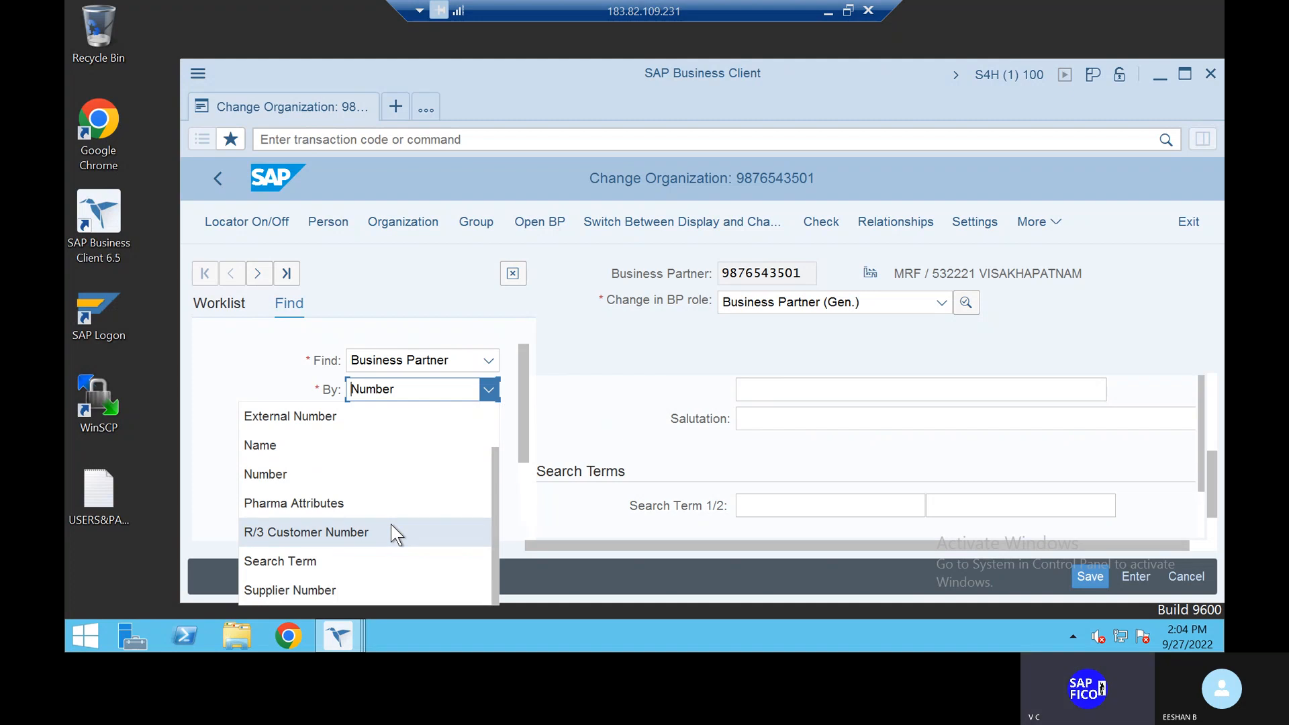
pyautogui.click(392, 477)
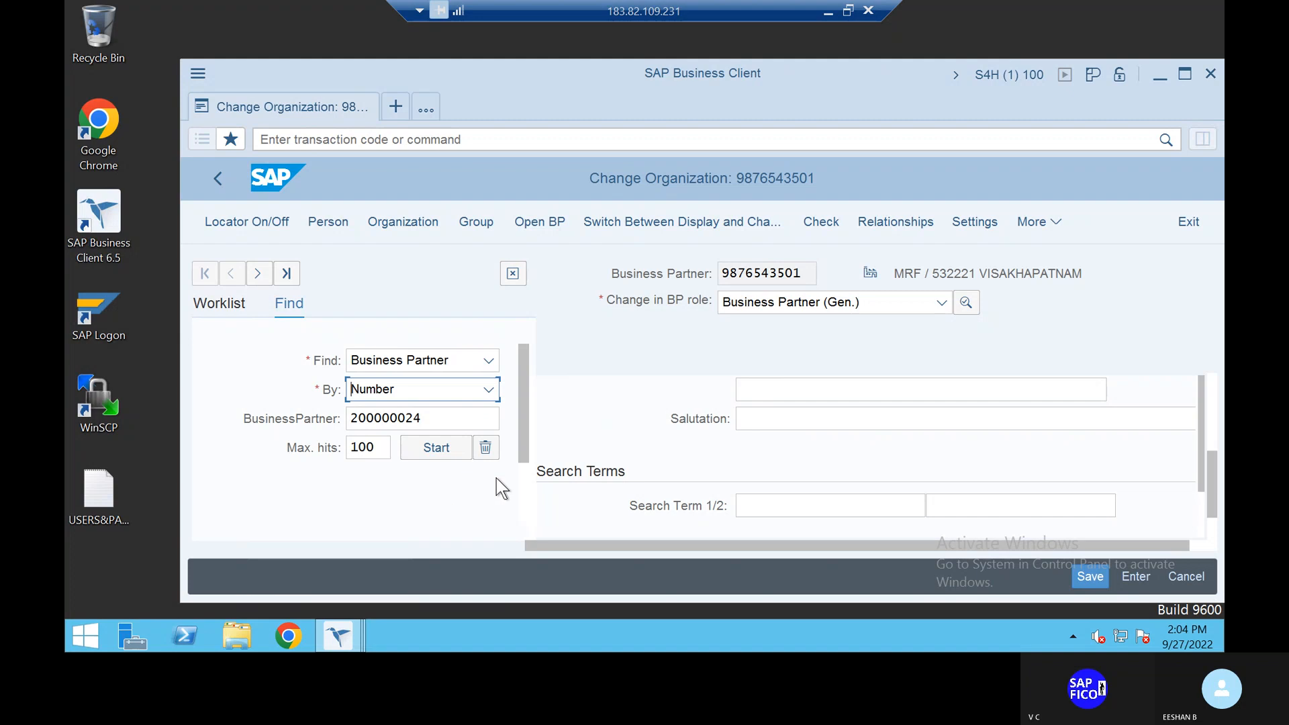
pyautogui.click(445, 449)
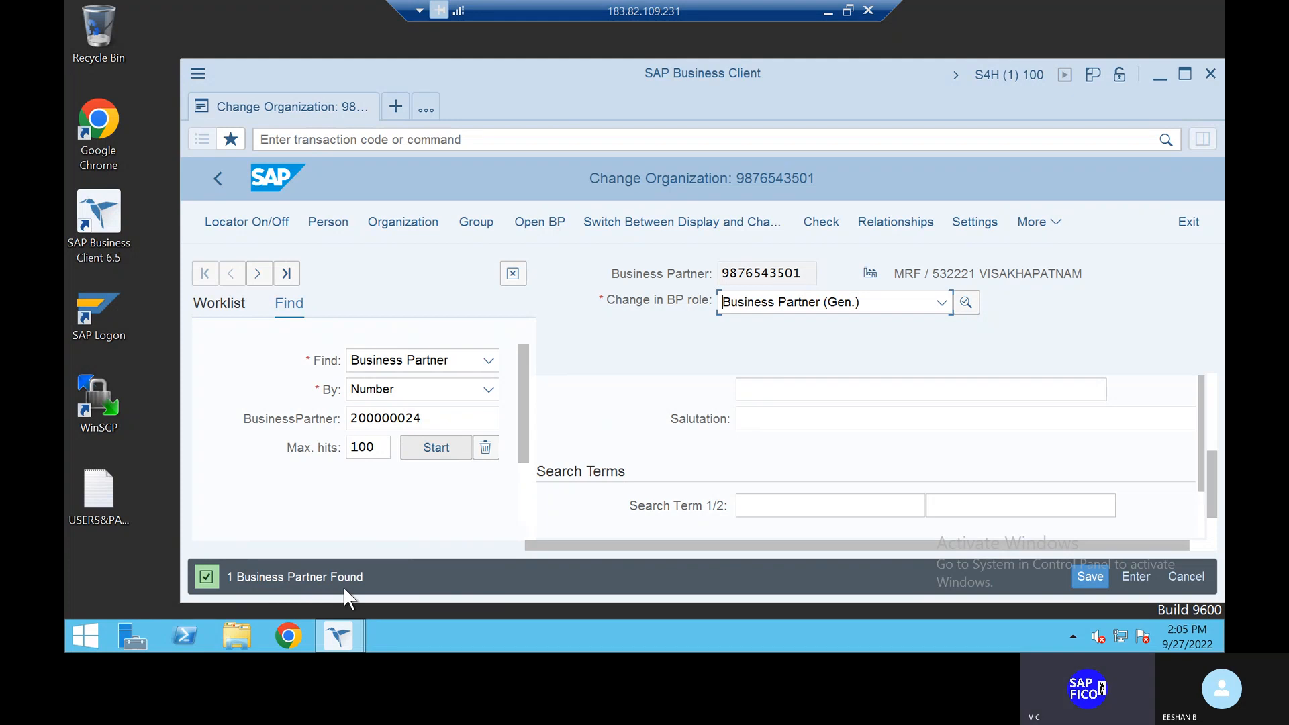
# - Switch the MRF business partner to the role FI Customer (Maintained) and display its company code data
pyautogui.click(942, 303)
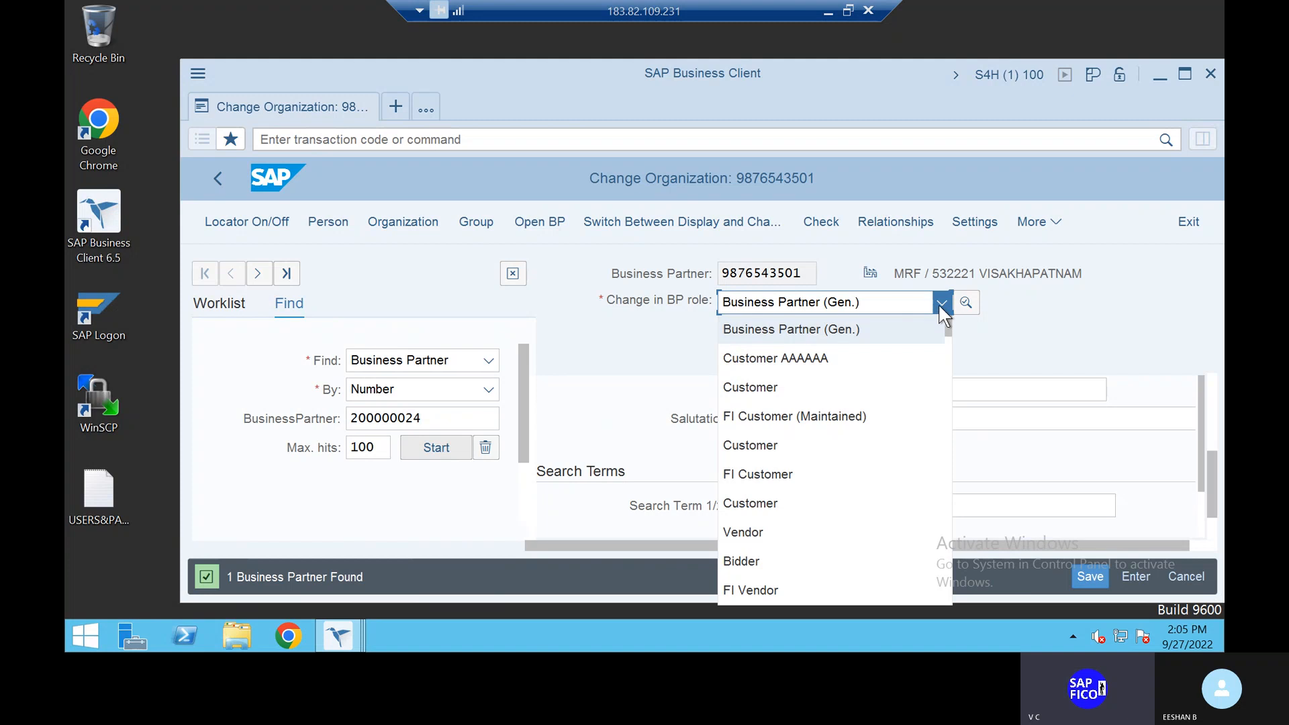
pyautogui.click(839, 414)
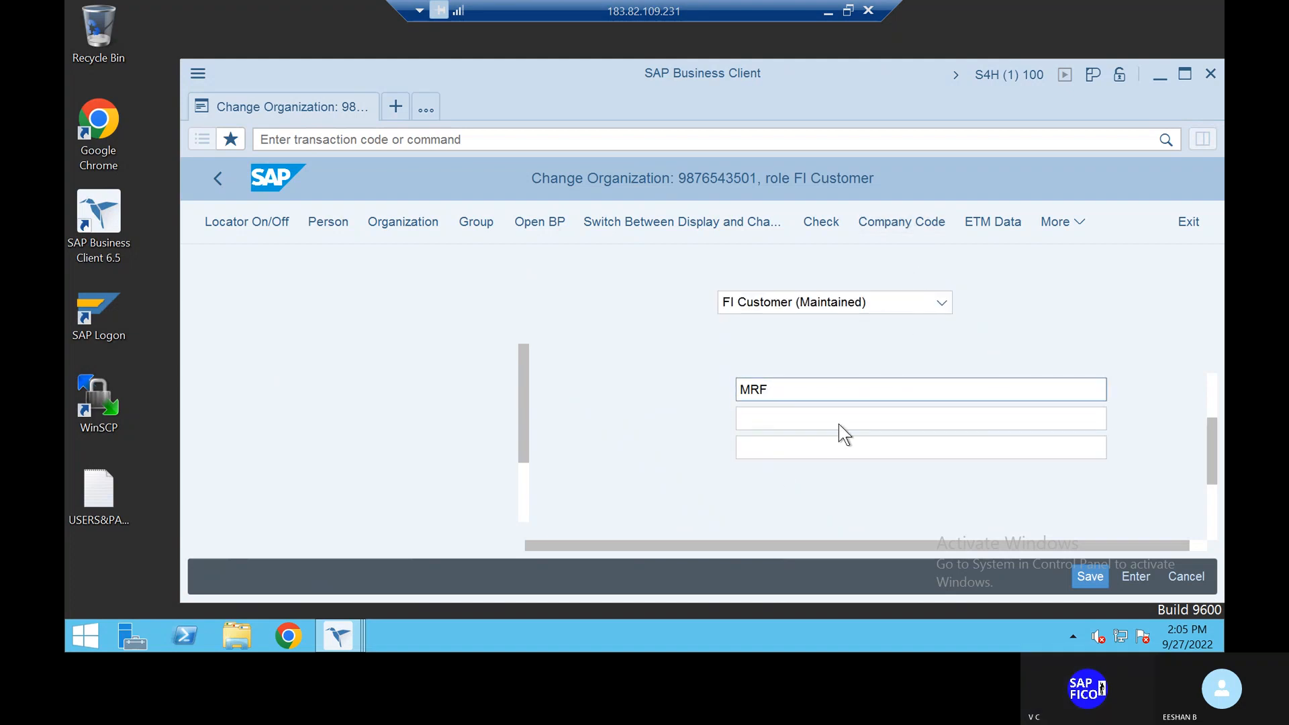
pyautogui.click(924, 222)
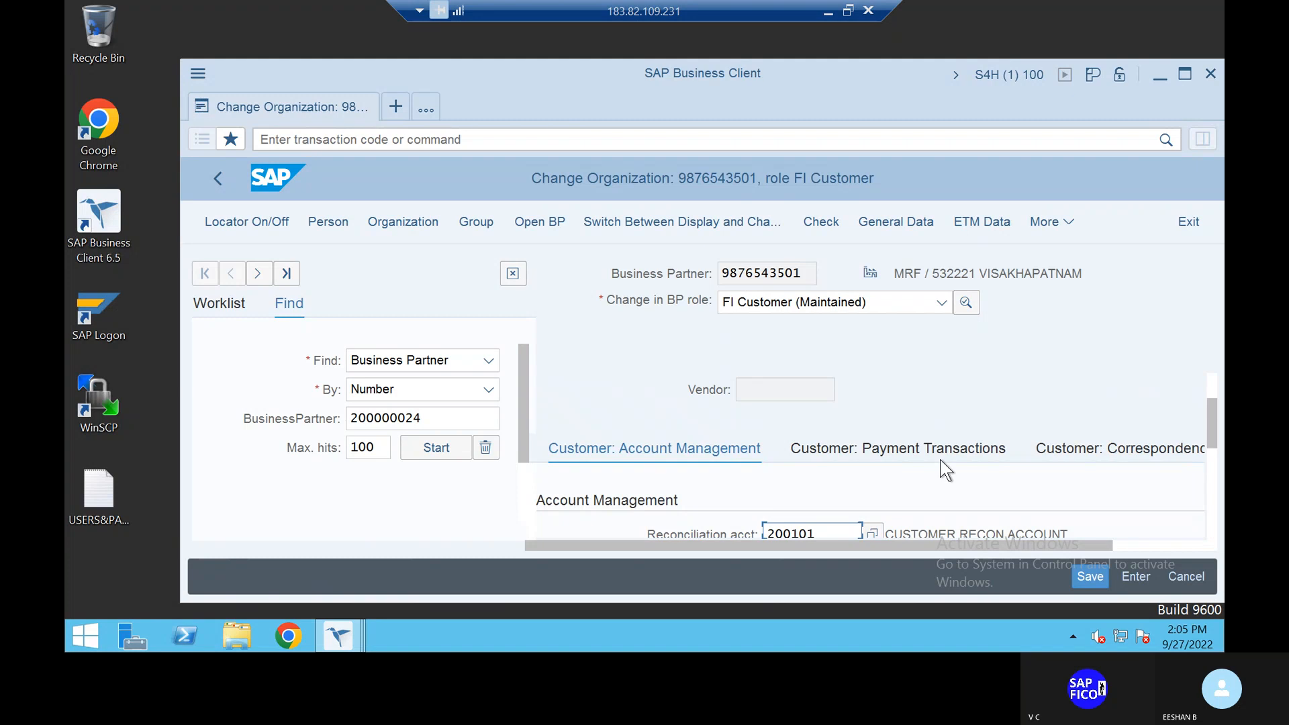
# - Replace the payment terms in the customer's payment transactions data with tcpt
pyautogui.scroll(-2, 940, 462)
pyautogui.scroll(1, 940, 459)
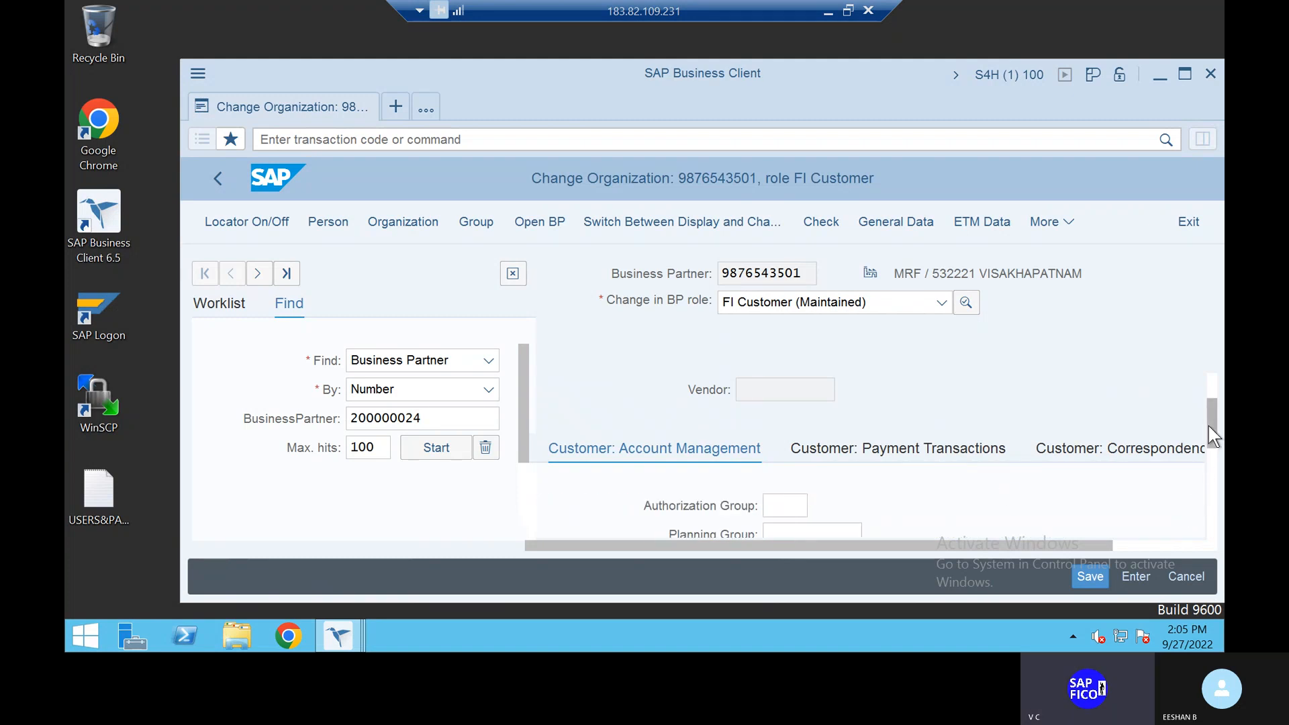
pyautogui.scroll(1, 1208, 426)
pyautogui.click(976, 449)
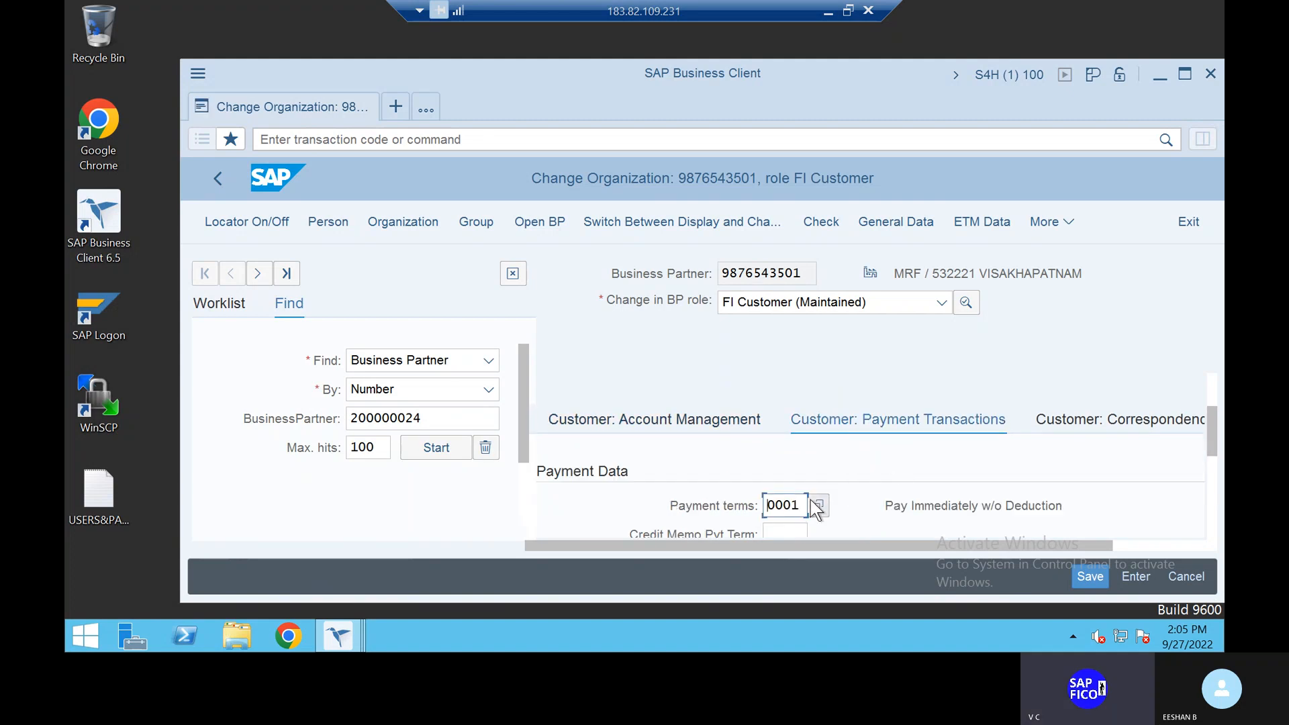
pyautogui.press('BackSpace')
pyautogui.press('BackSpace')
pyautogui.press('BackSpace')
pyautogui.press('BackSpace')
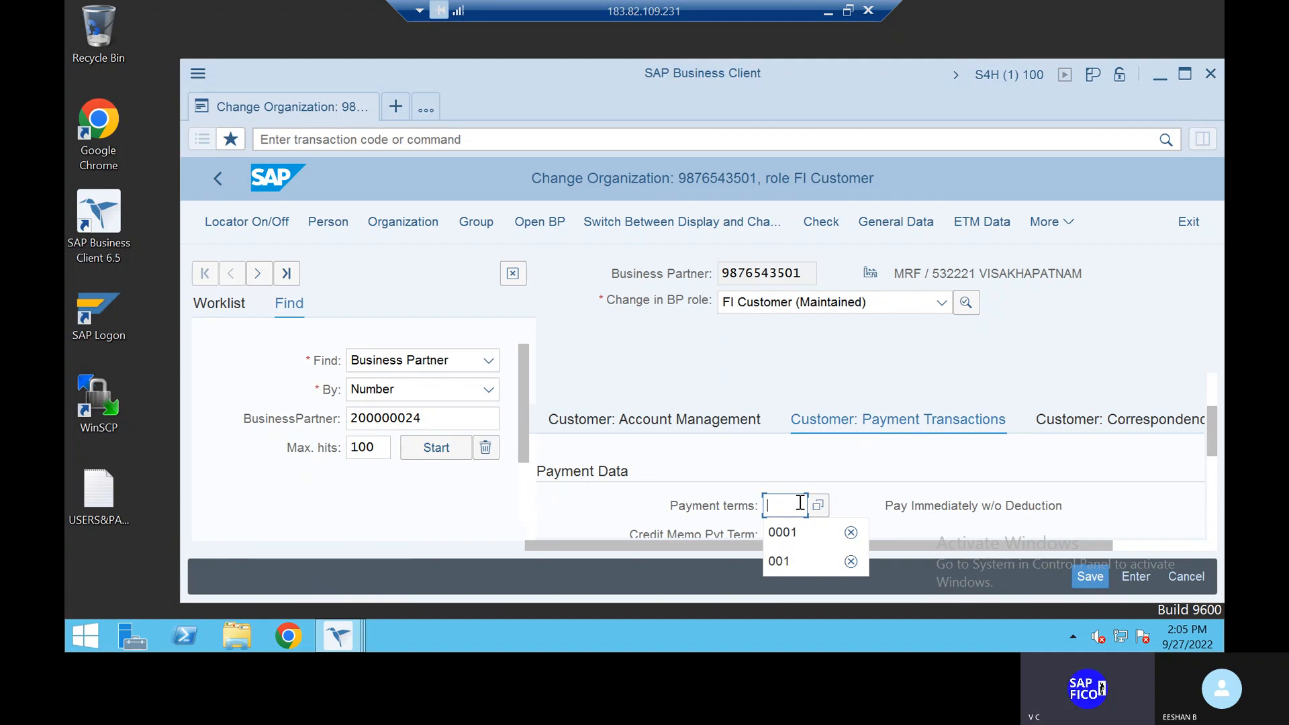
pyautogui.write('t')
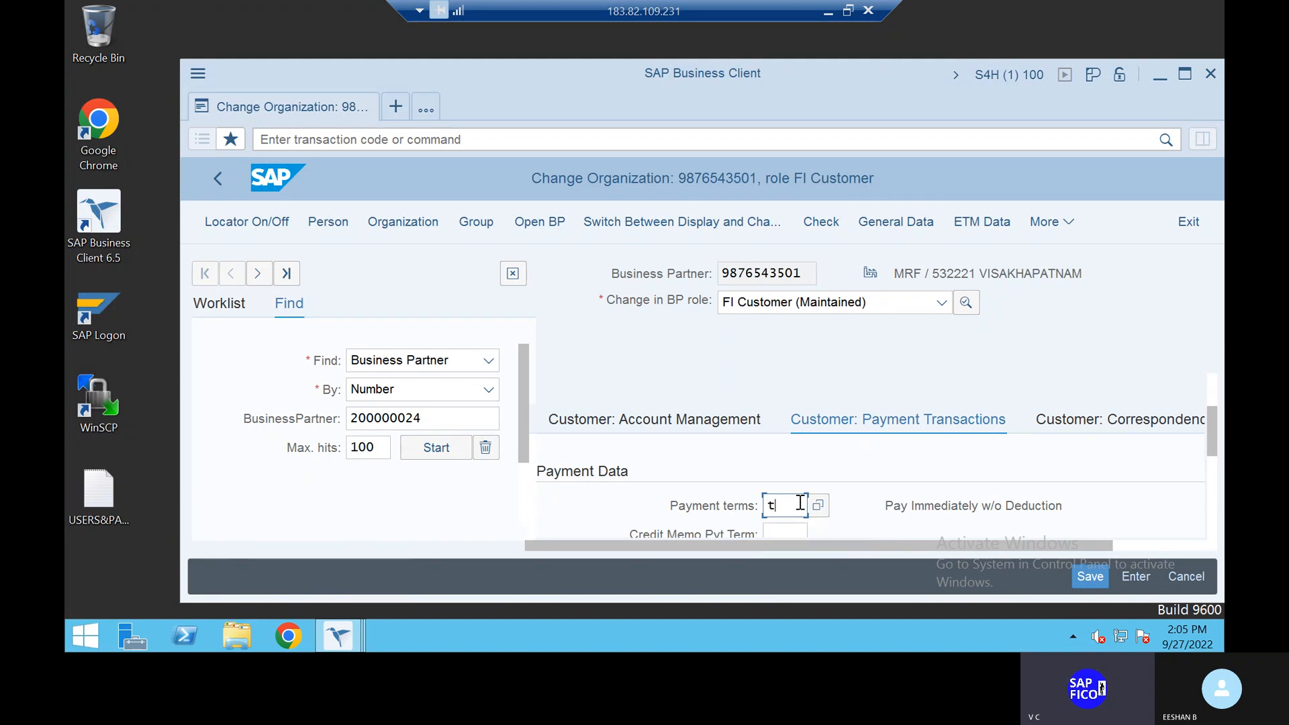
pyautogui.write('cpt')
# - Find TCPT in the list of payment terms, apply it to the customer and save the business partner
pyautogui.click(815, 505)
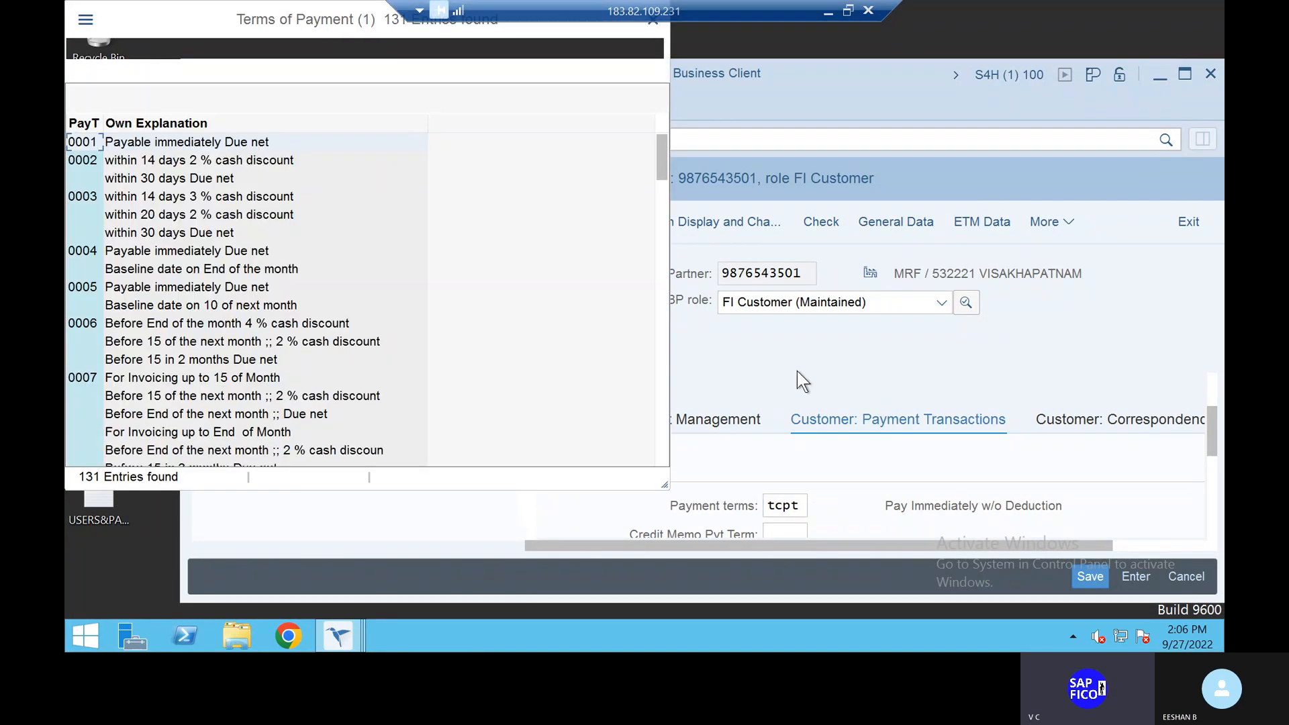
pyautogui.click(129, 95)
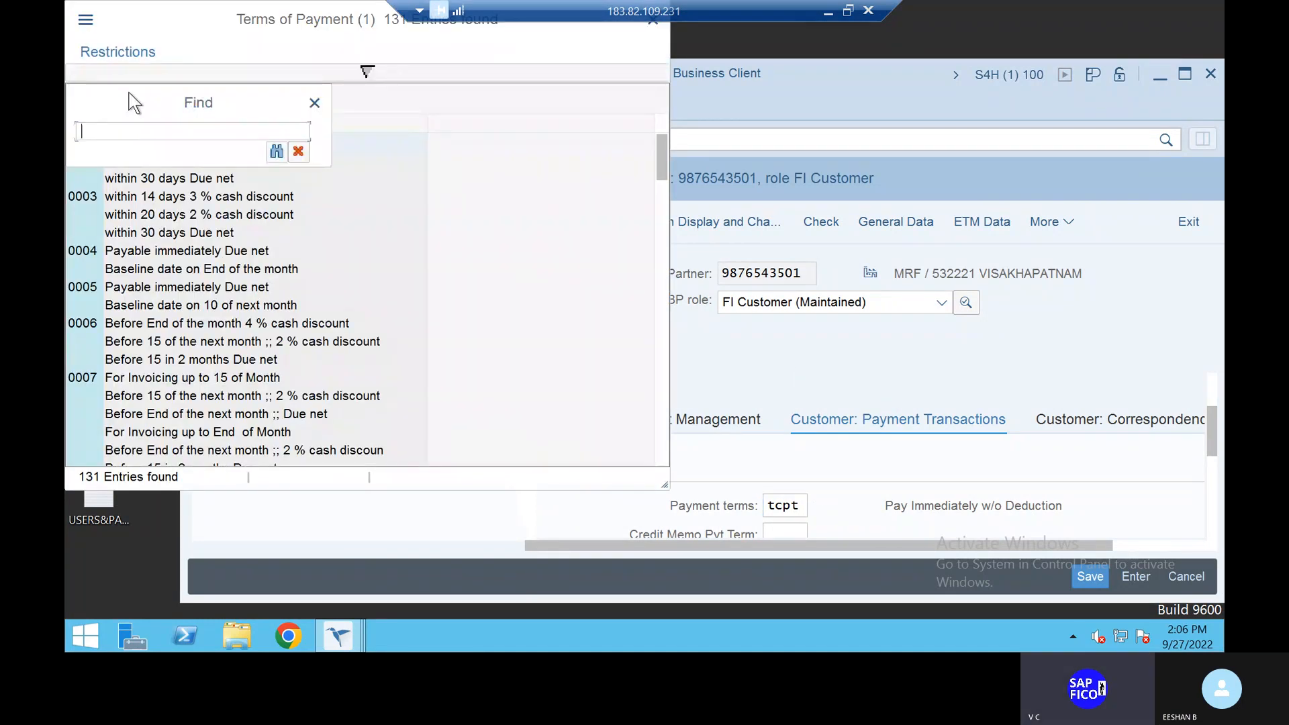
pyautogui.write('tctp')
pyautogui.click(275, 152)
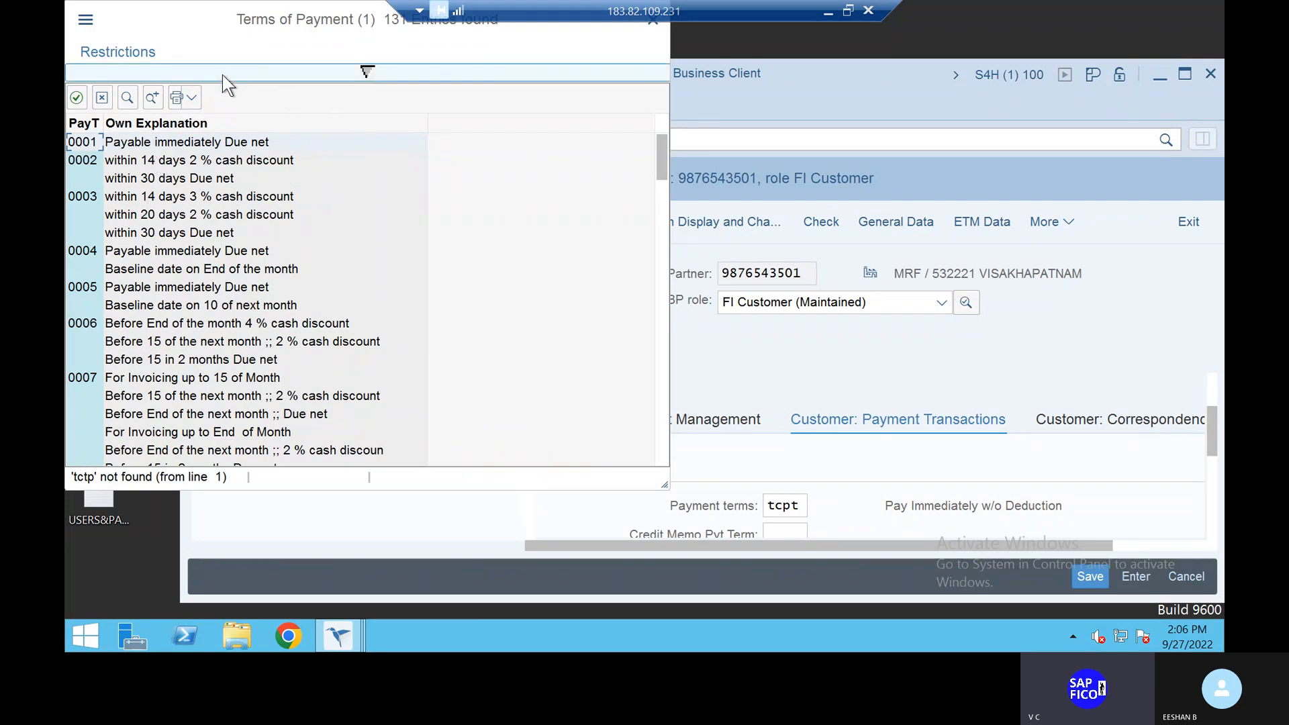
pyautogui.click(126, 97)
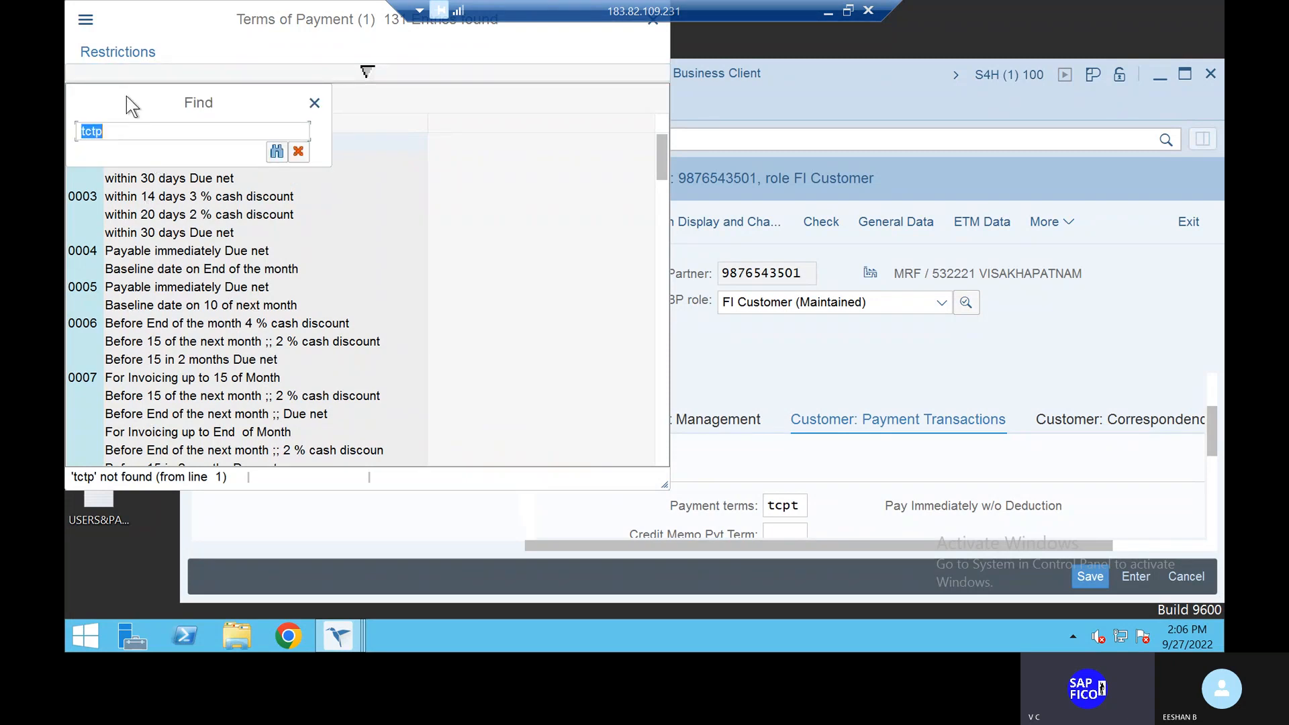
pyautogui.press('BackSpace')
pyautogui.write('tcpt')
pyautogui.click(276, 151)
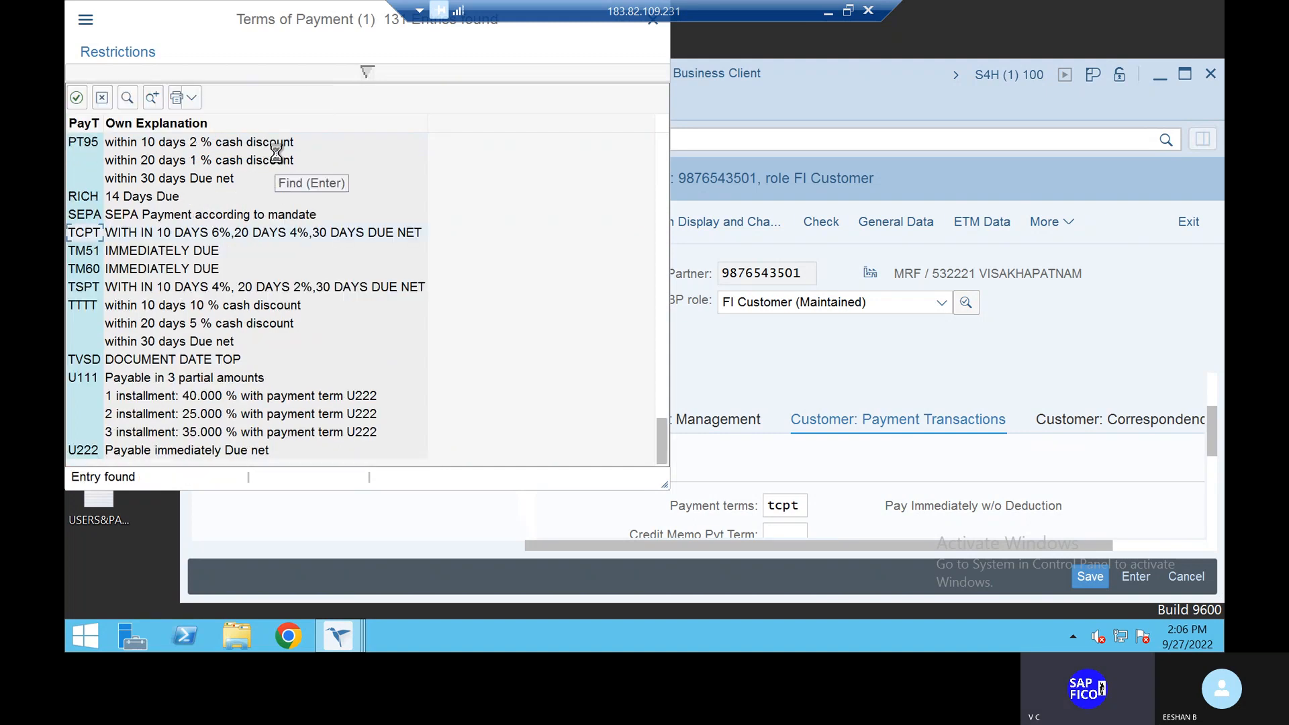
pyautogui.doubleClick(161, 233)
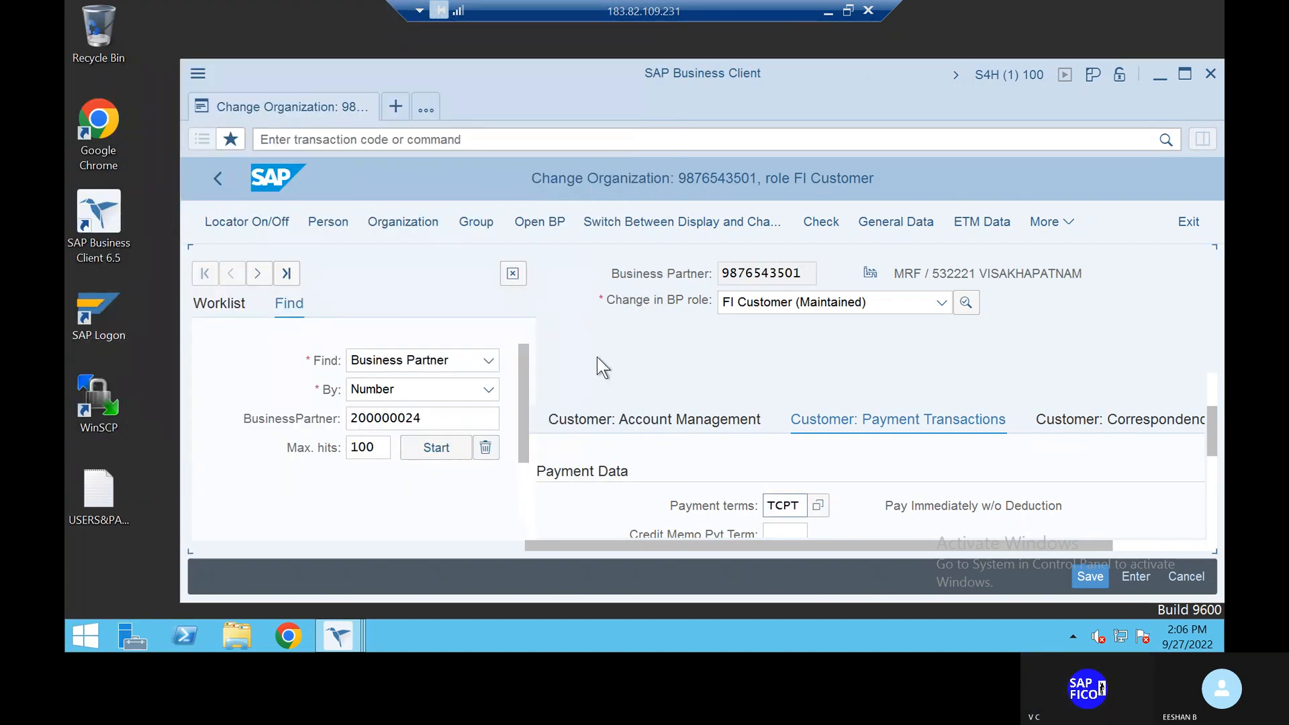
pyautogui.click(1080, 581)
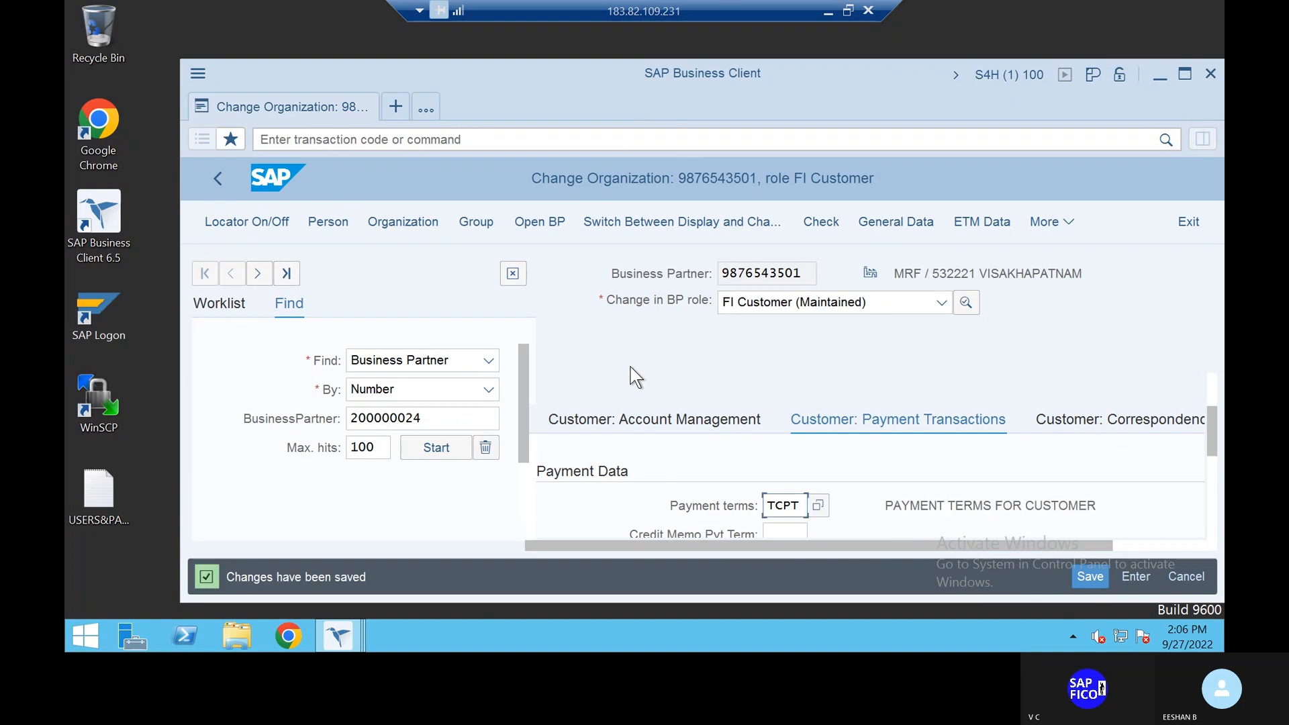
# - Leave the business partner with /n and run transaction fb70 to reach customer invoice entry
pyautogui.click(404, 141)
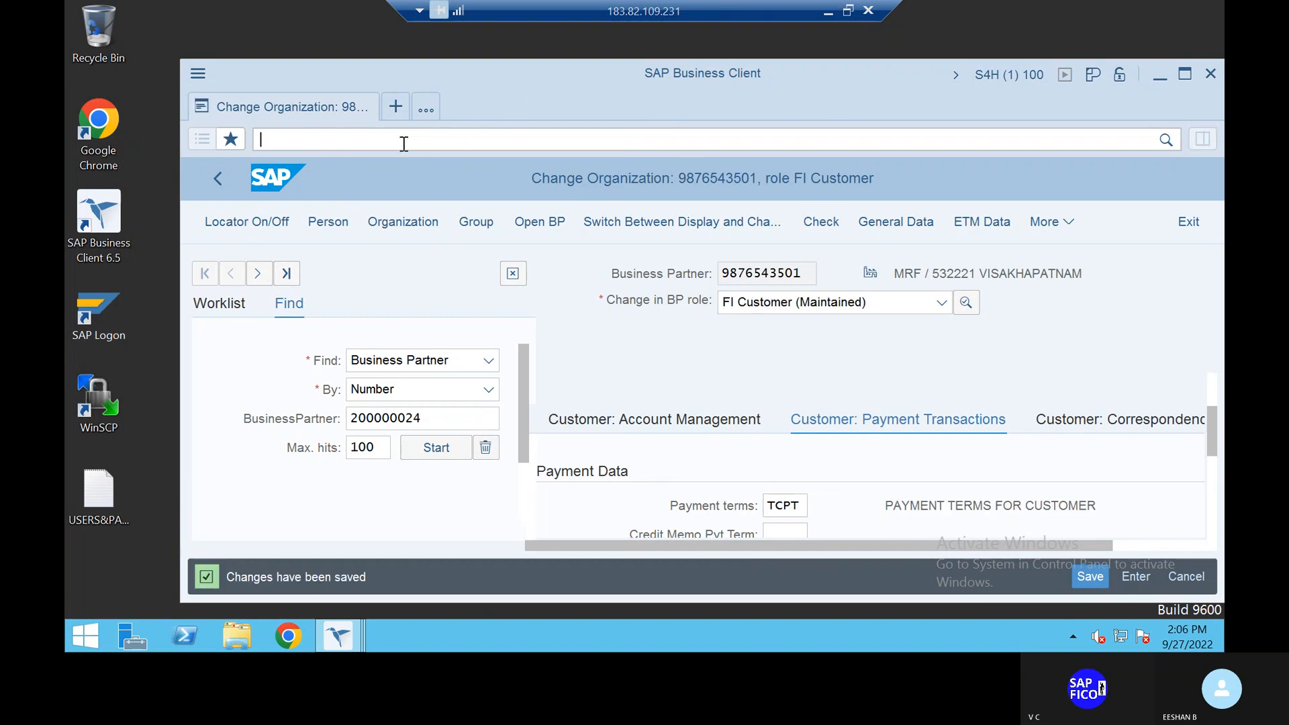
pyautogui.write('/n')
pyautogui.press('Return')
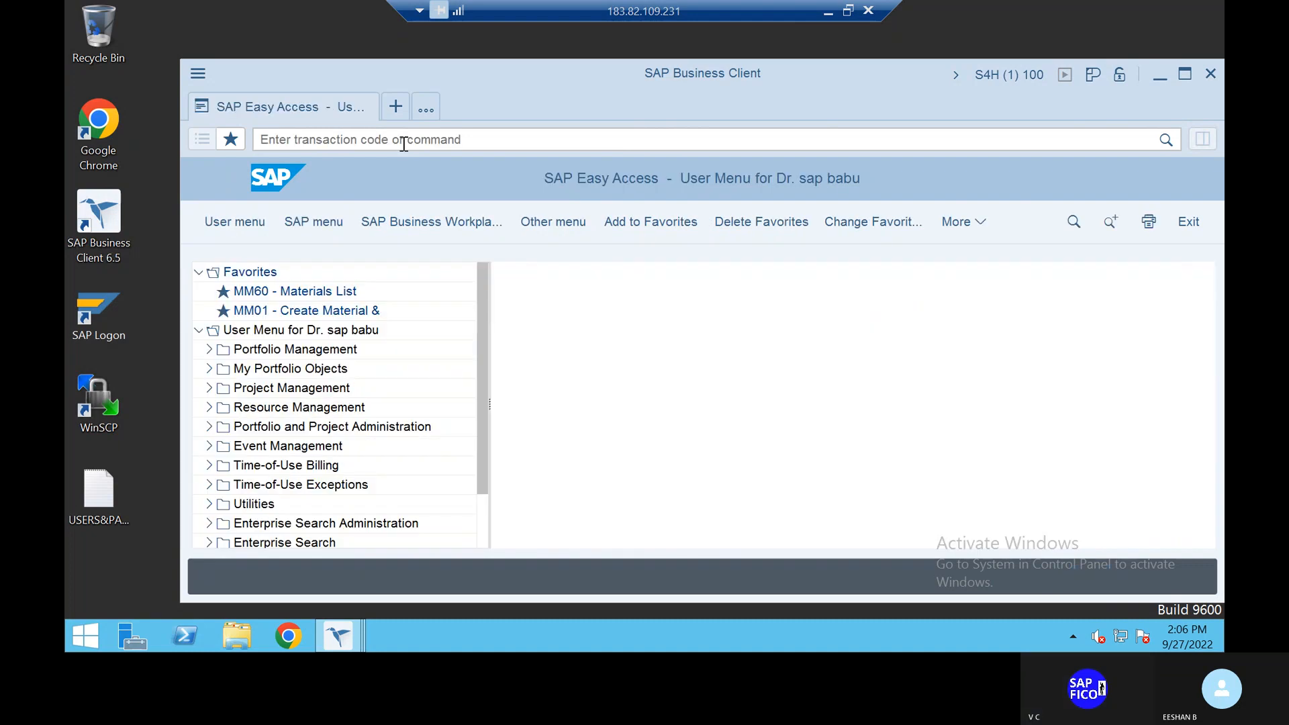
pyautogui.click(385, 140)
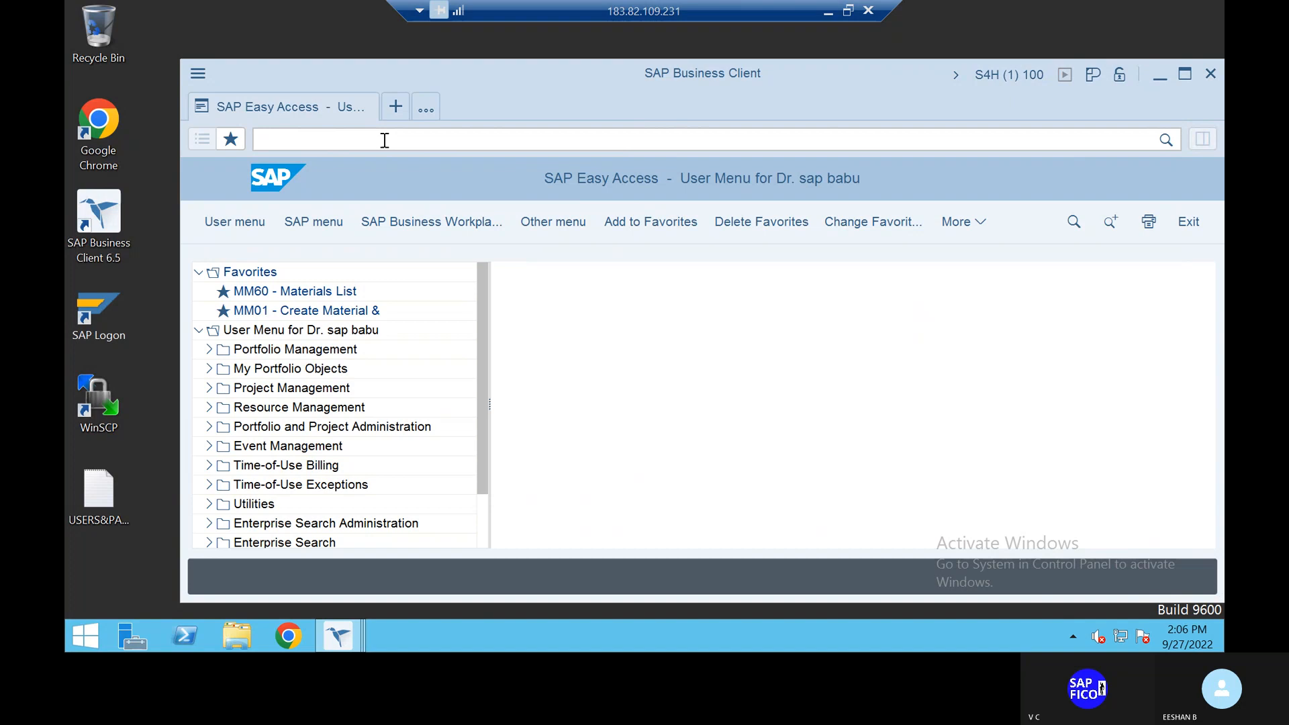
pyautogui.write('fb70')
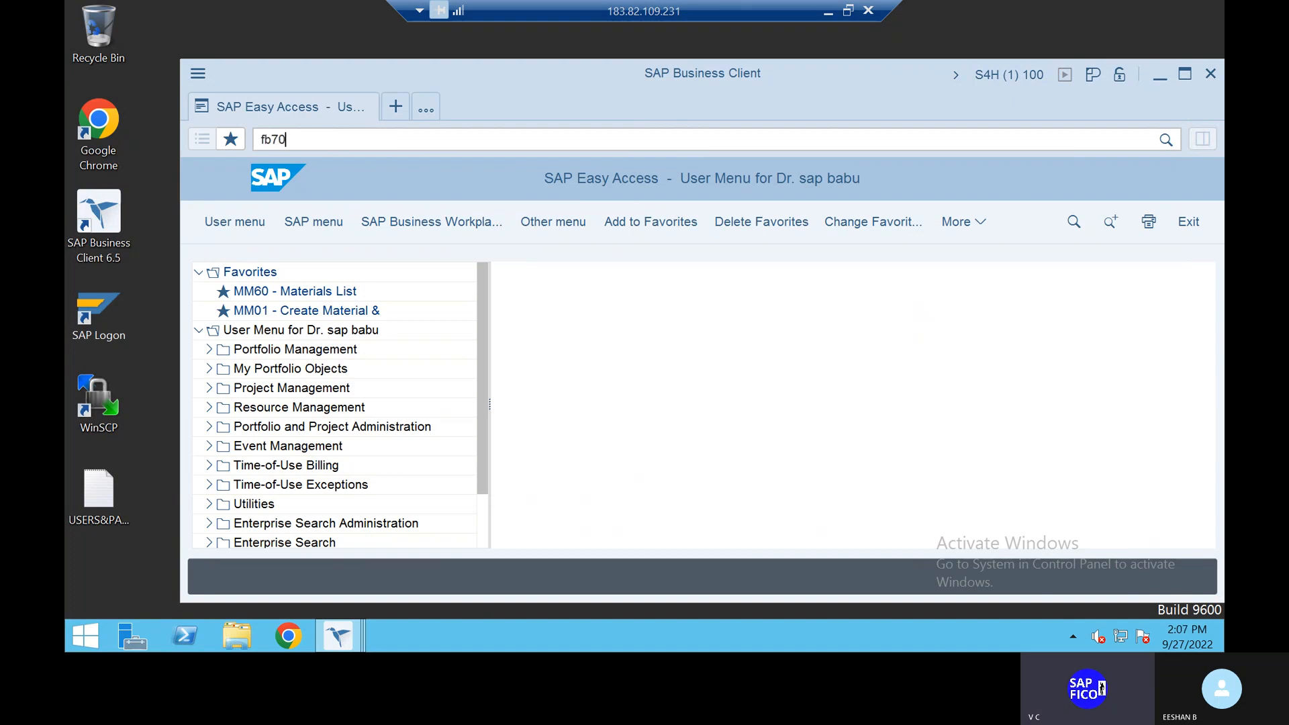
pyautogui.press('Return')
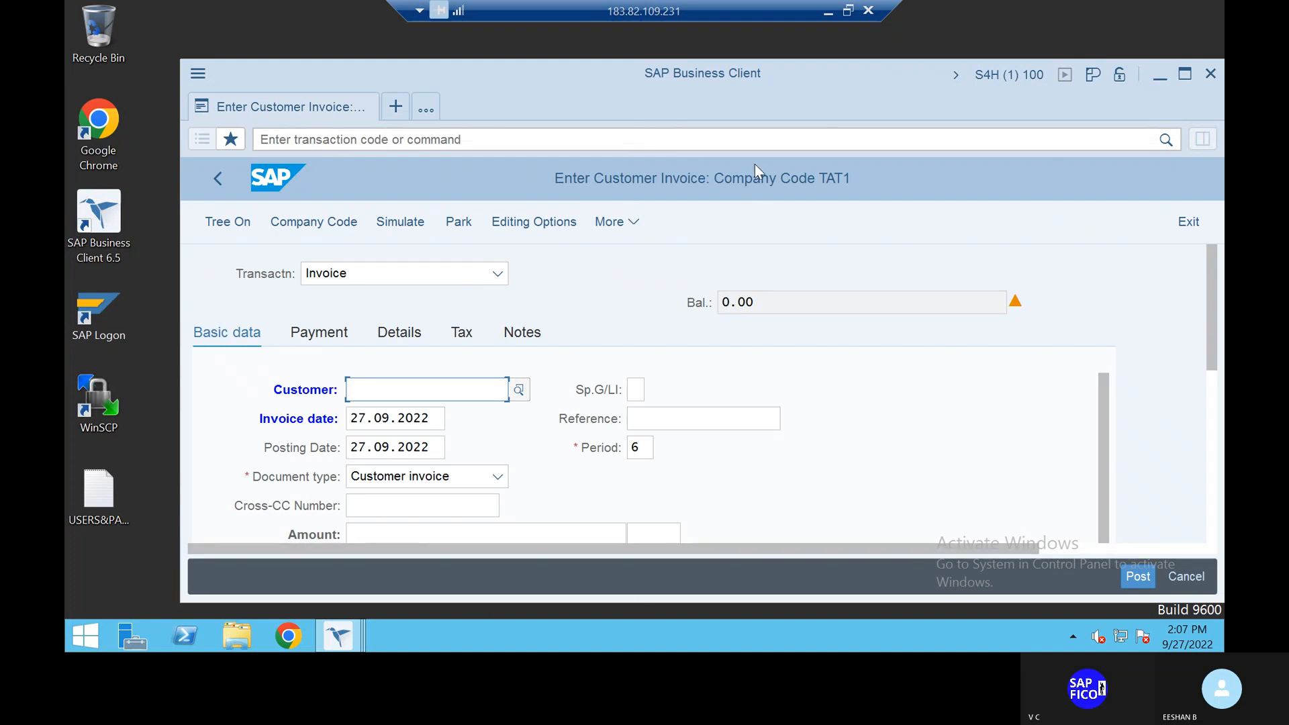
# - Switch to the Skype chat, review the slide of configuration steps for customer payment terms with cash discount, and return to the invoice
pyautogui.hotkey('alt', 'Tab')
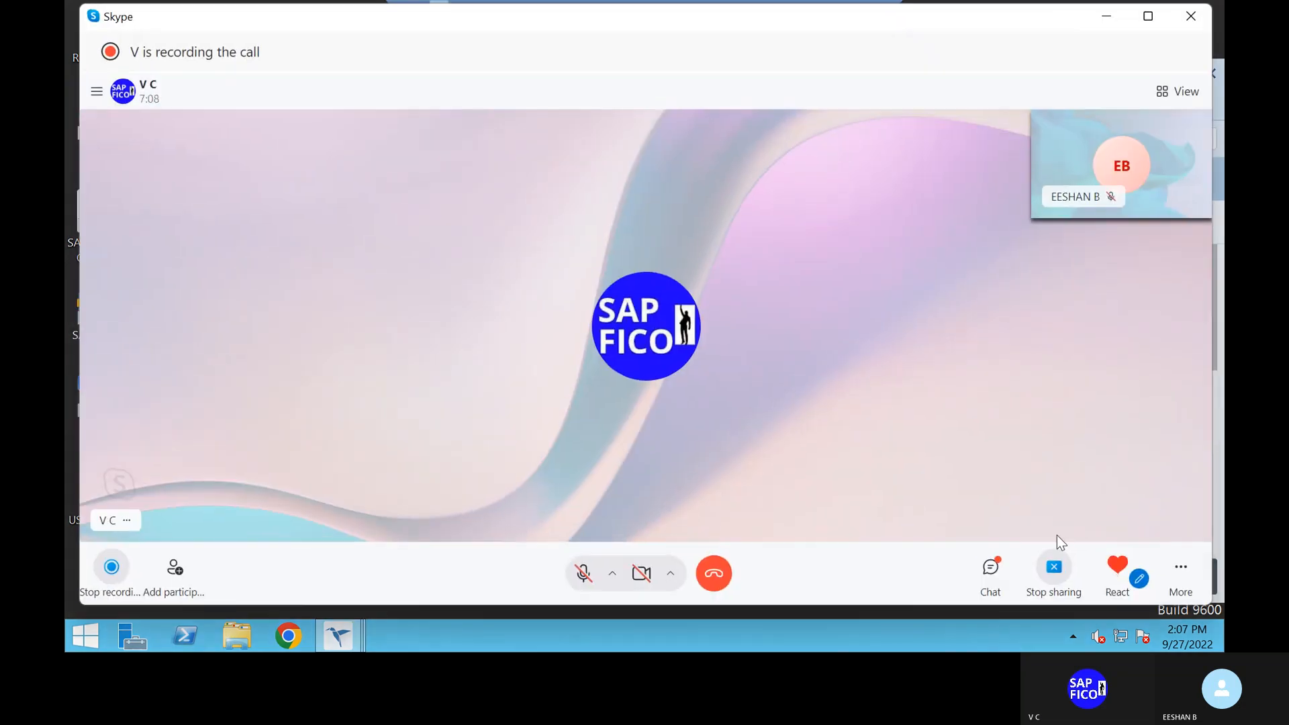
pyautogui.click(989, 565)
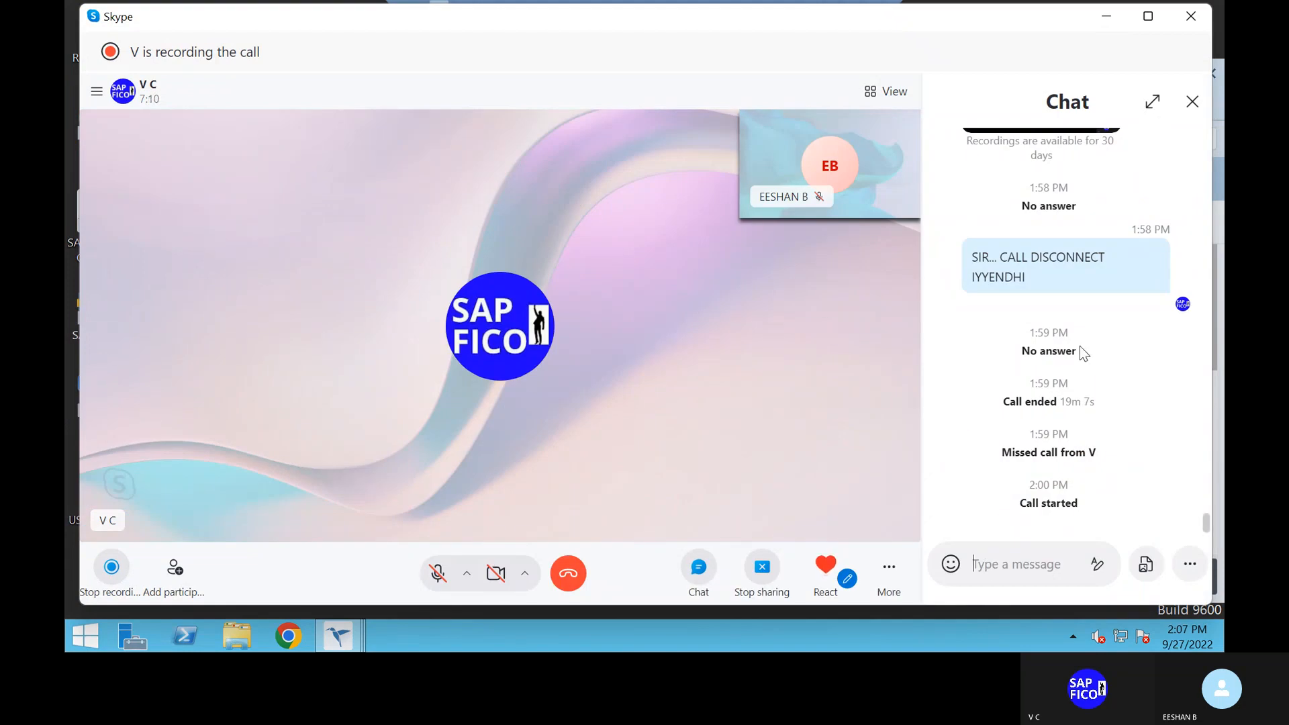
pyautogui.scroll(10, 1079, 345)
pyautogui.scroll(10, 1081, 355)
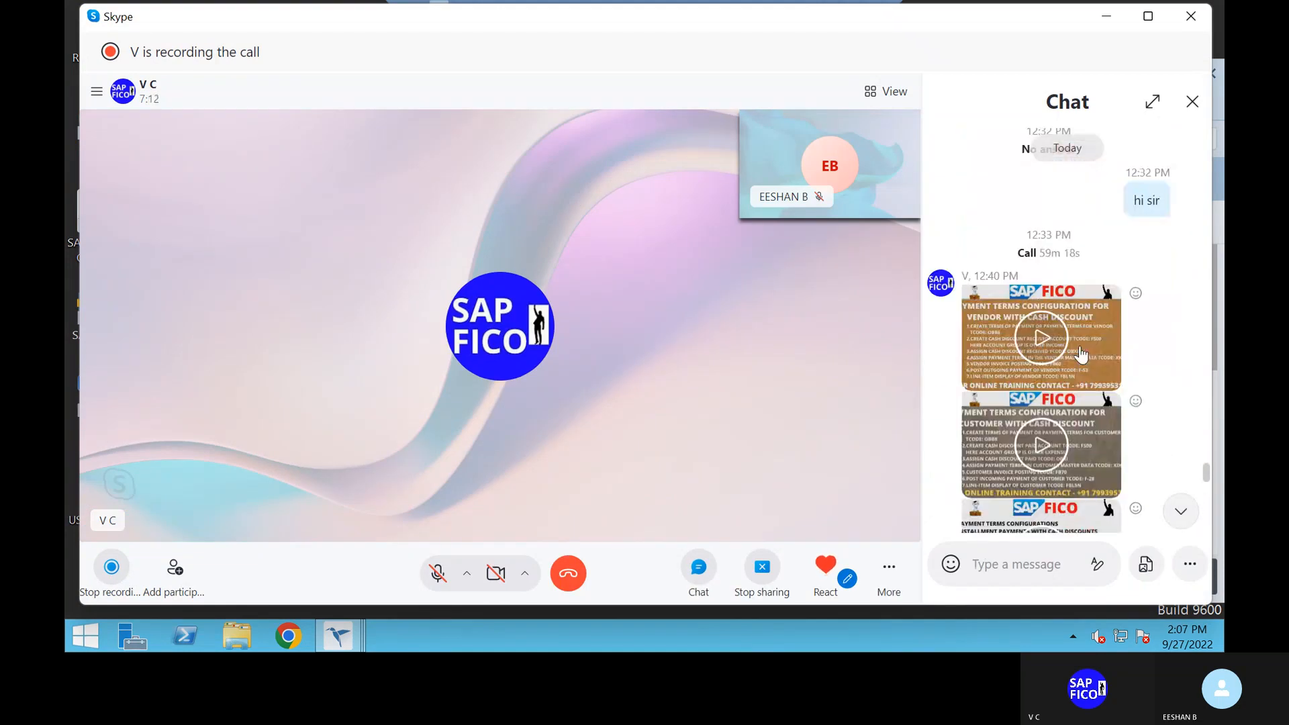
pyautogui.click(1079, 435)
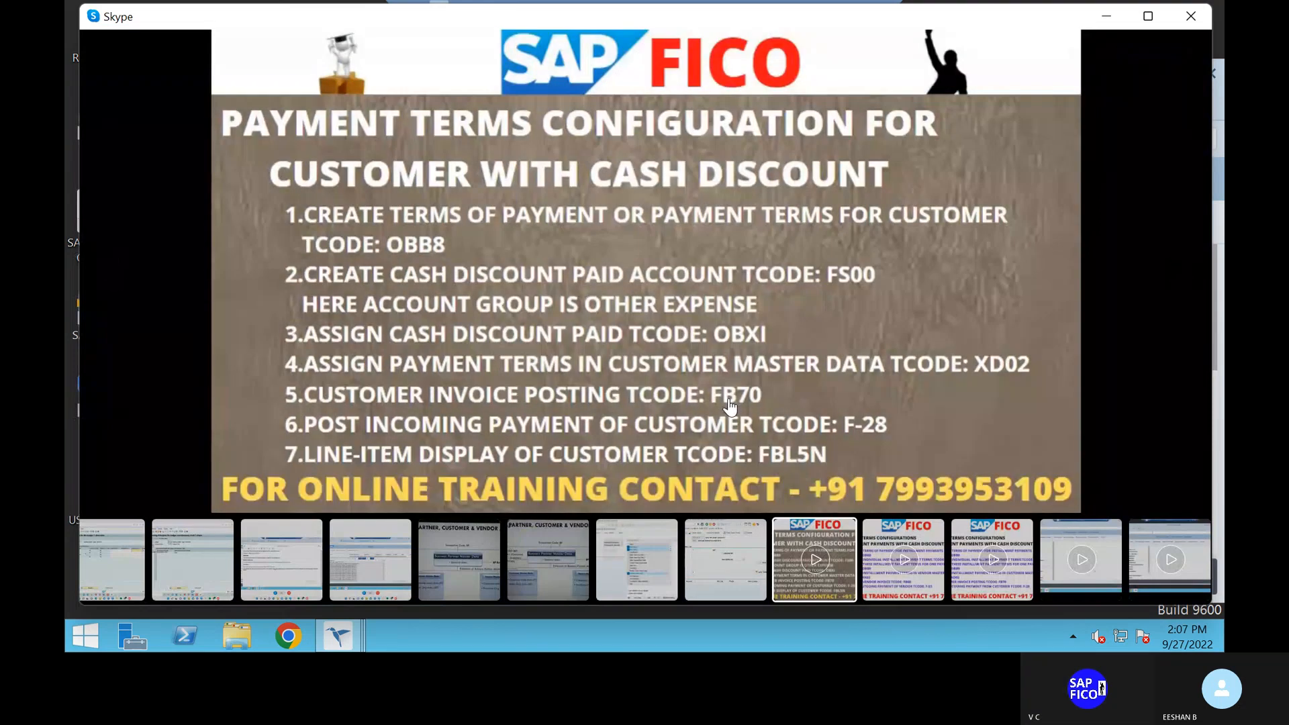
pyautogui.hotkey('alt', 'Tab')
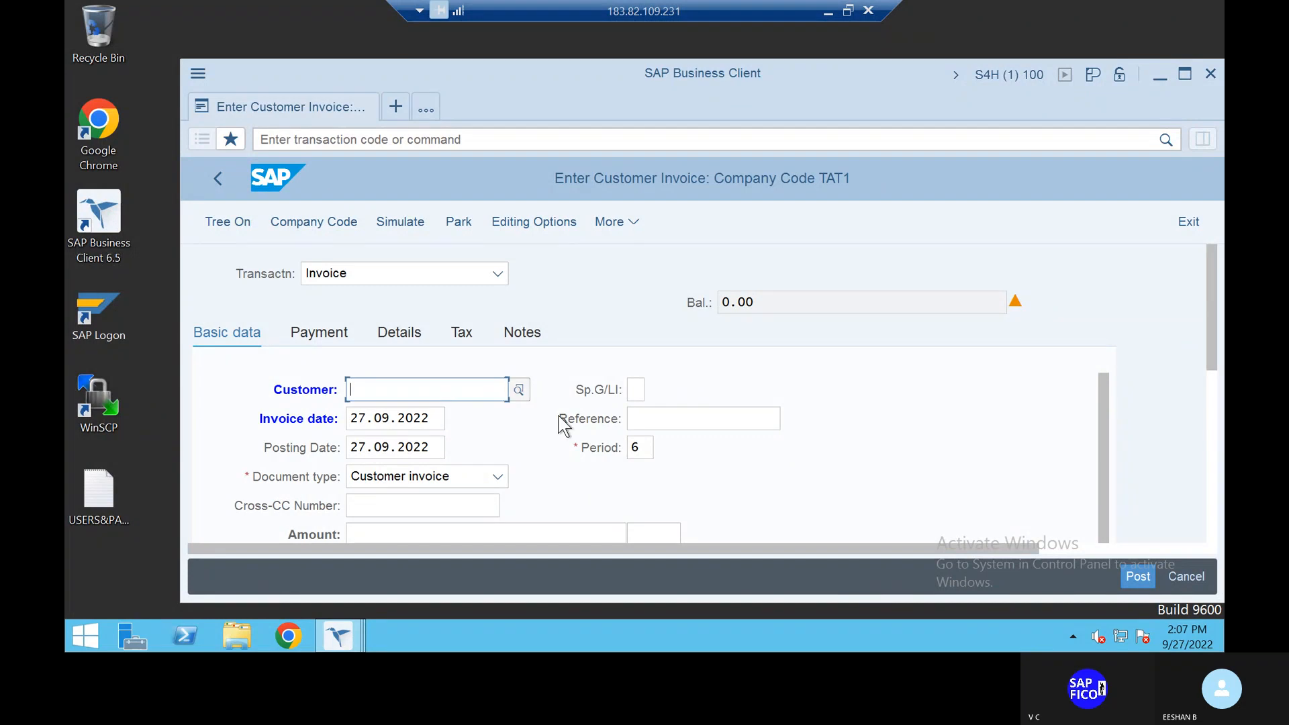
# - Find customer MRF of company code TAT1 through the customer search, apply it to the invoice and set the reference to 1
pyautogui.click(520, 390)
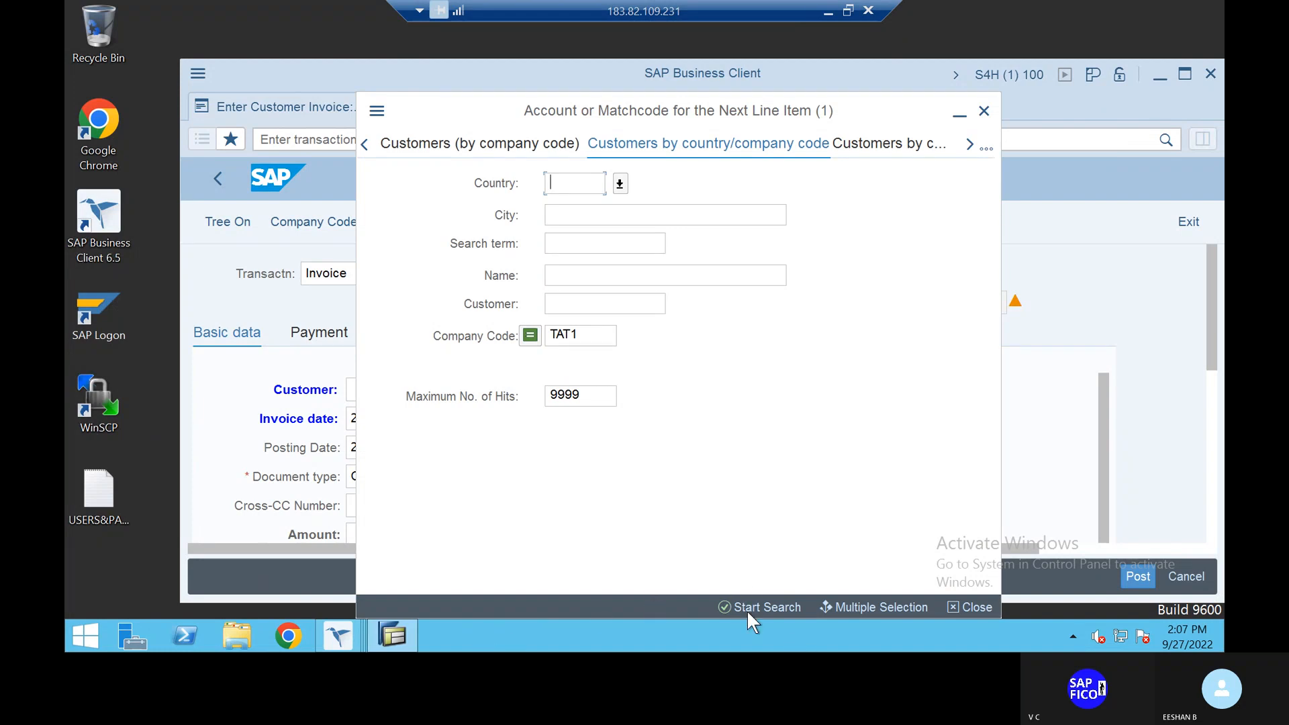
pyautogui.click(770, 607)
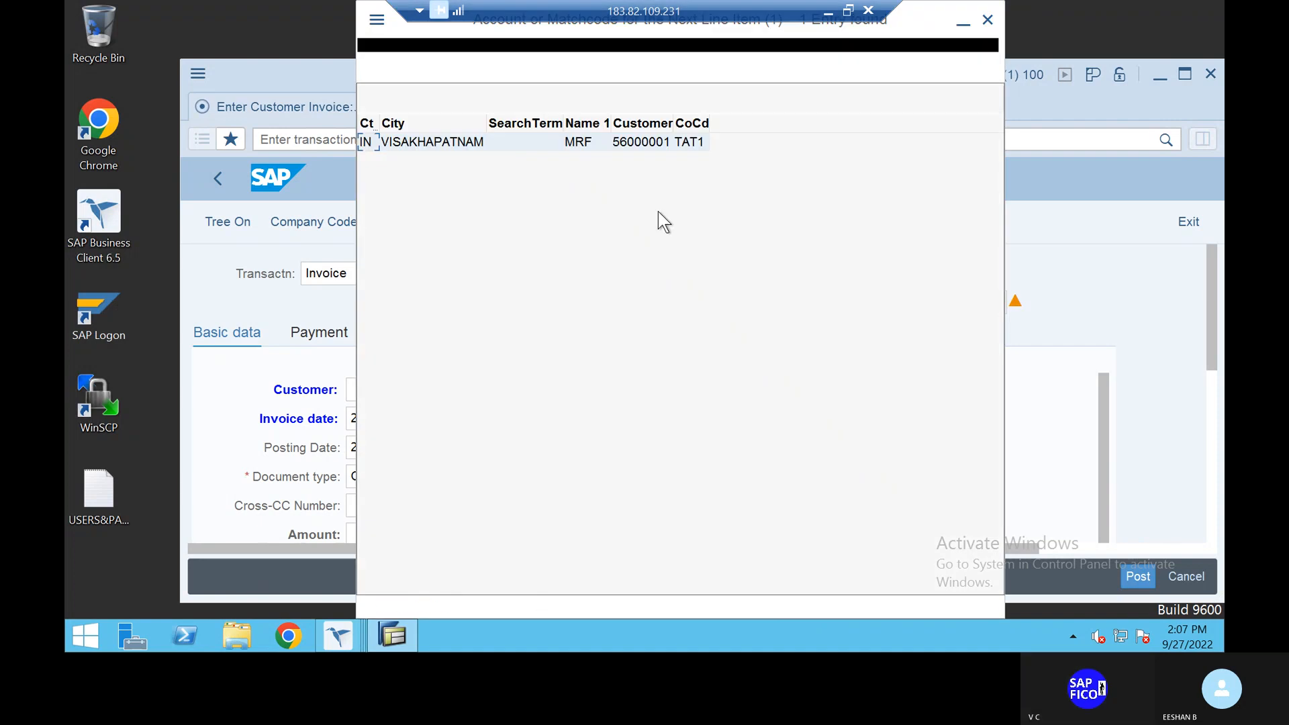
pyautogui.doubleClick(642, 142)
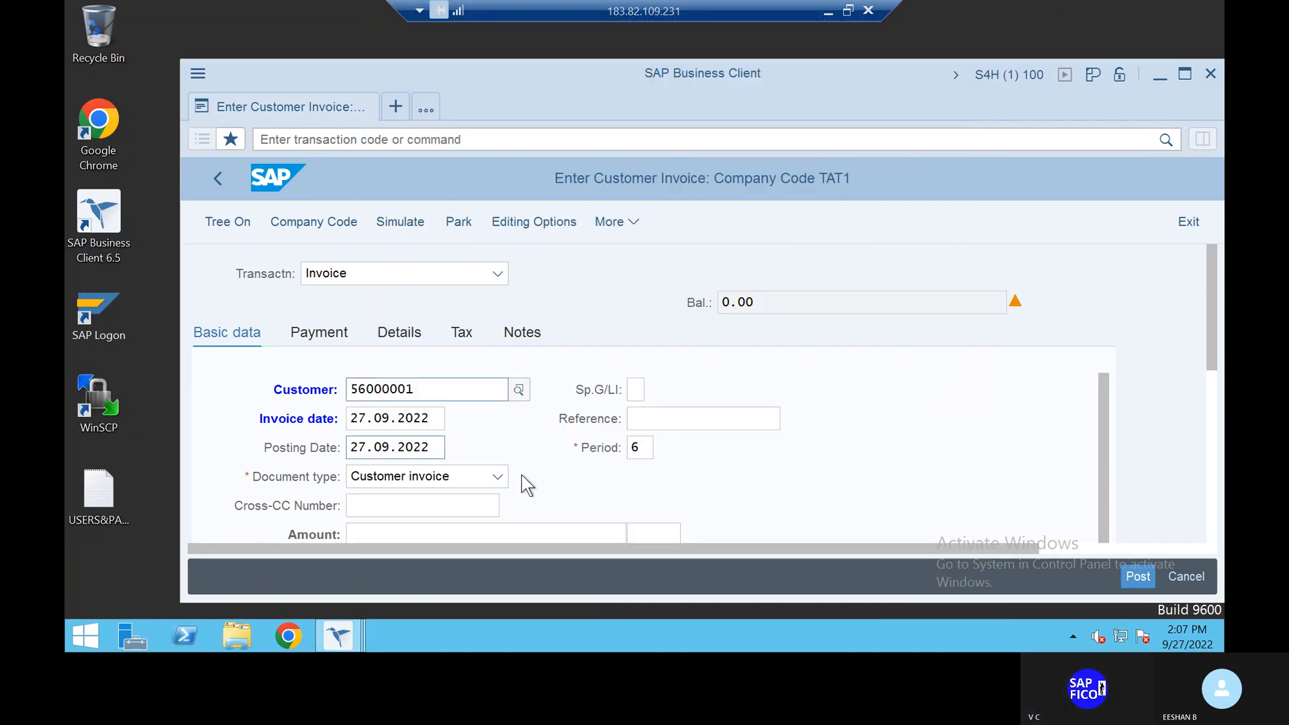
pyautogui.click(661, 423)
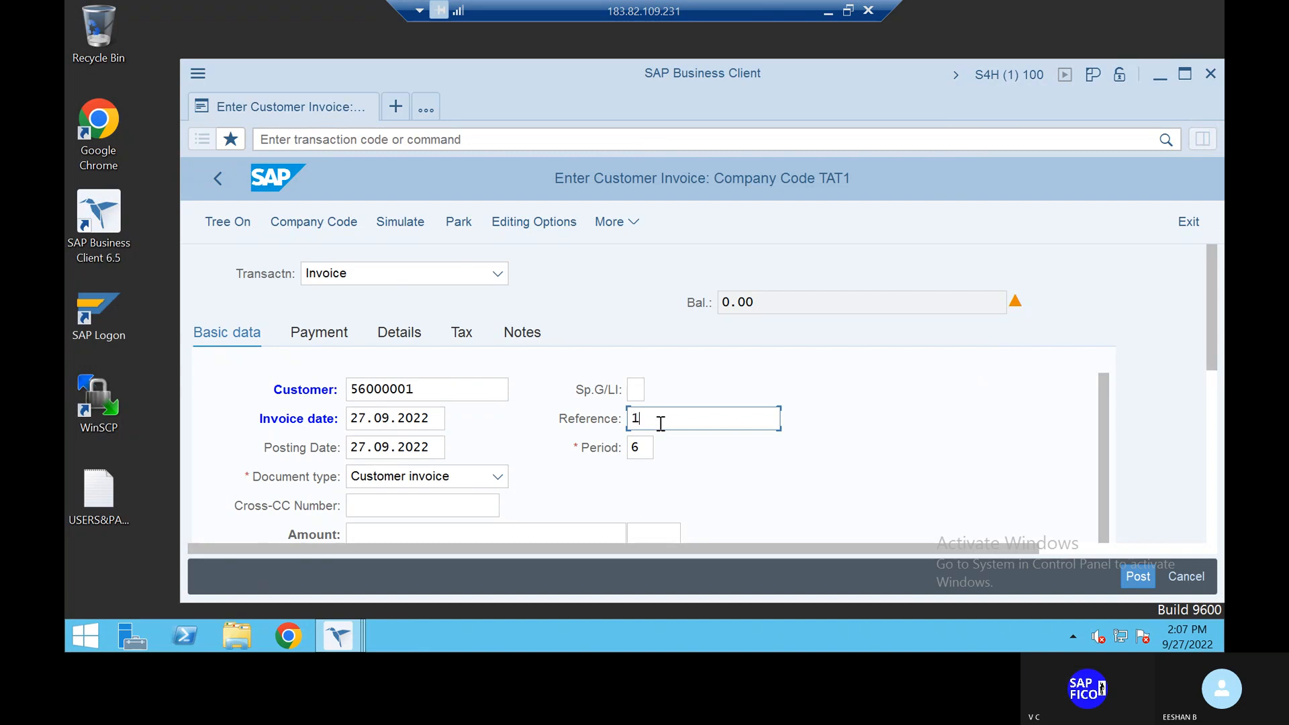
# - Set the invoice amount to 200000 with the currency INR (Indian Rupee)
pyautogui.scroll(-3, 698, 455)
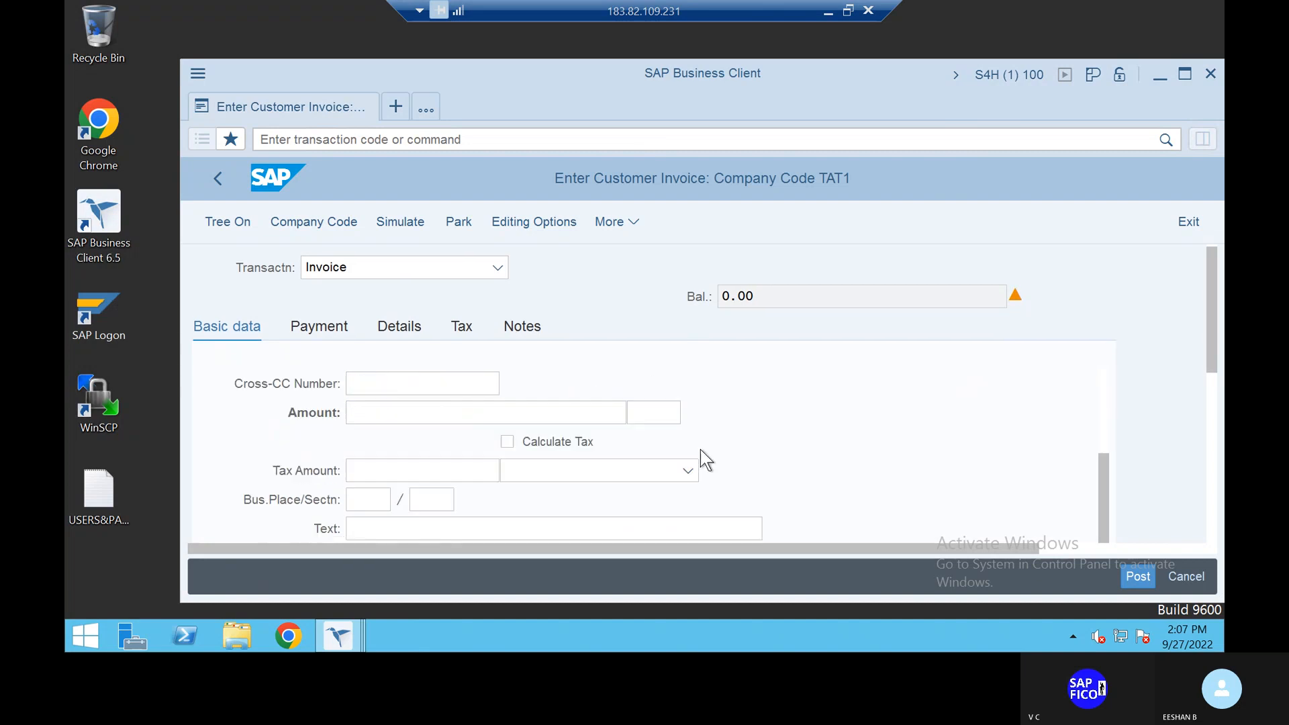
pyautogui.click(417, 414)
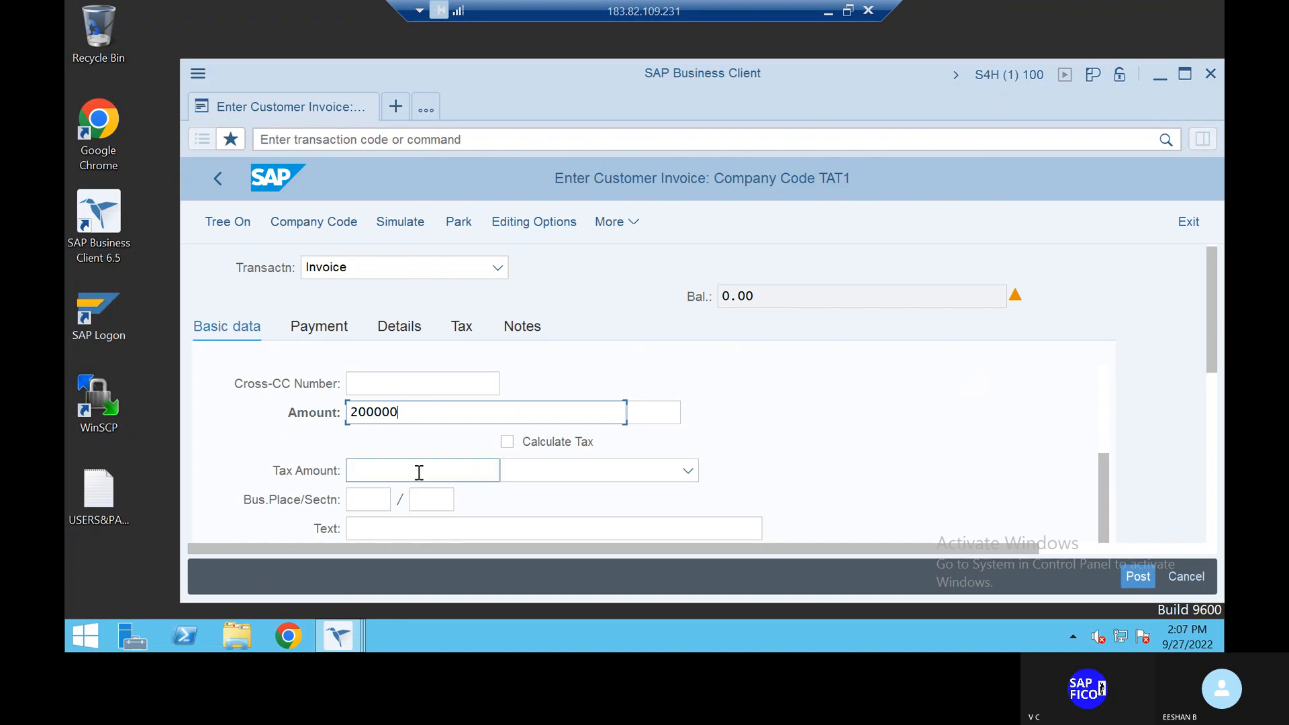
pyautogui.press('Return')
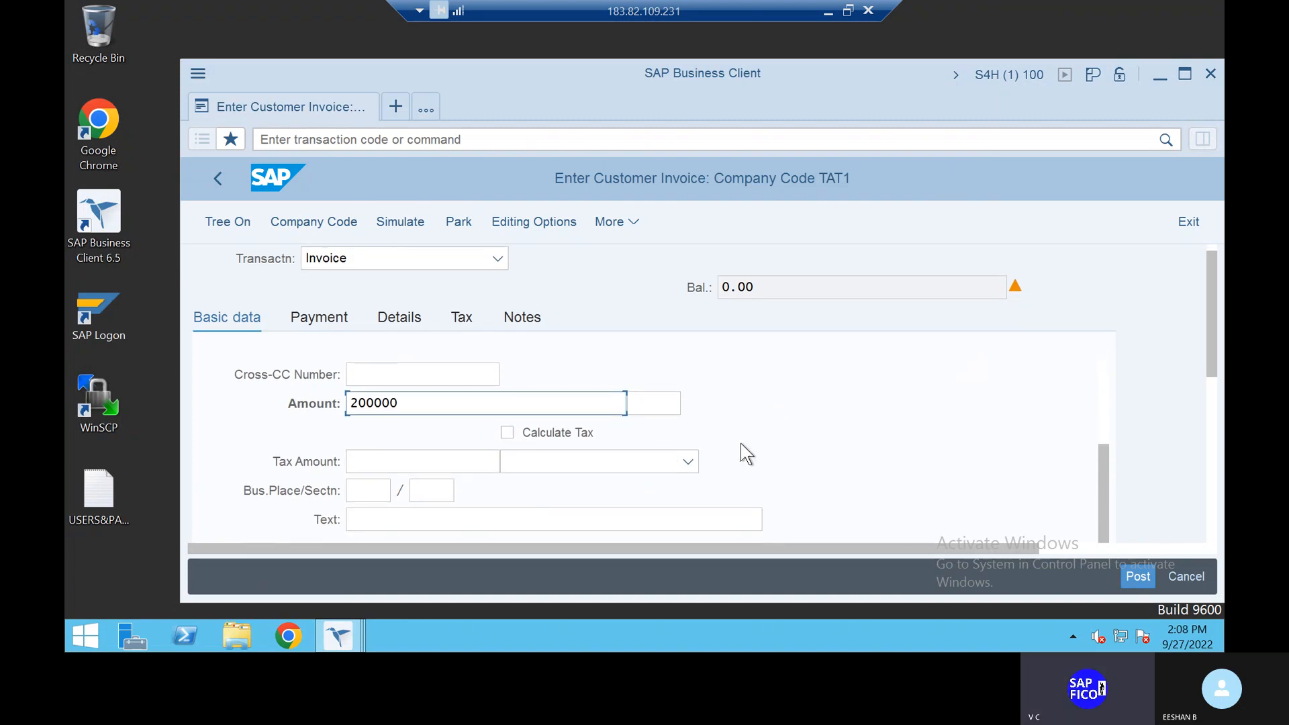
pyautogui.scroll(-2, 740, 443)
pyautogui.click(429, 496)
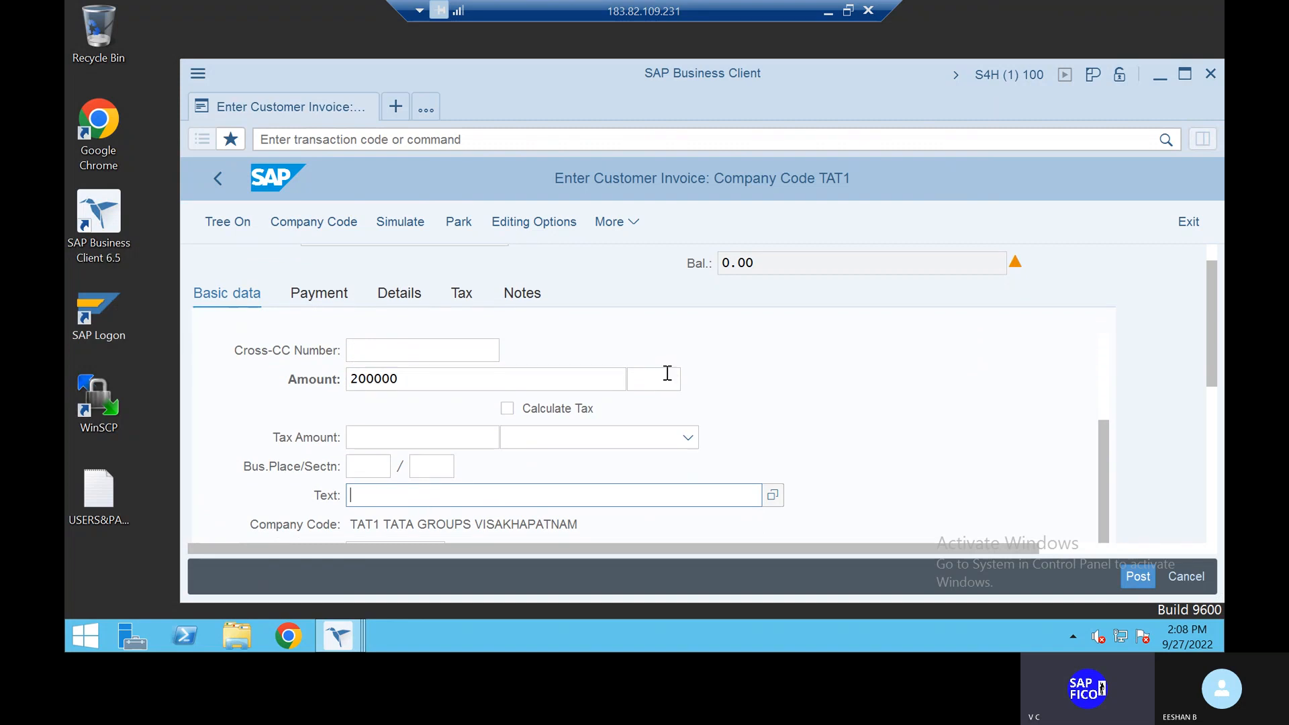
pyautogui.click(667, 376)
pyautogui.write('inr')
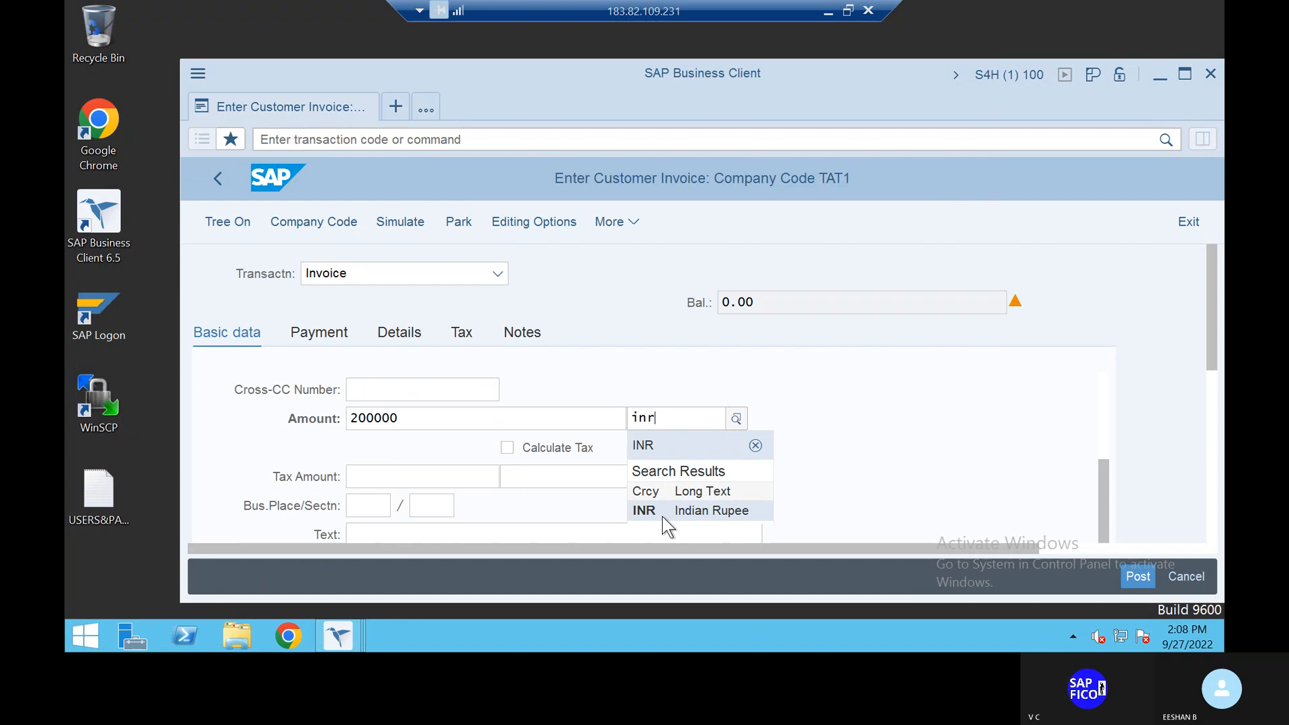
pyautogui.click(734, 513)
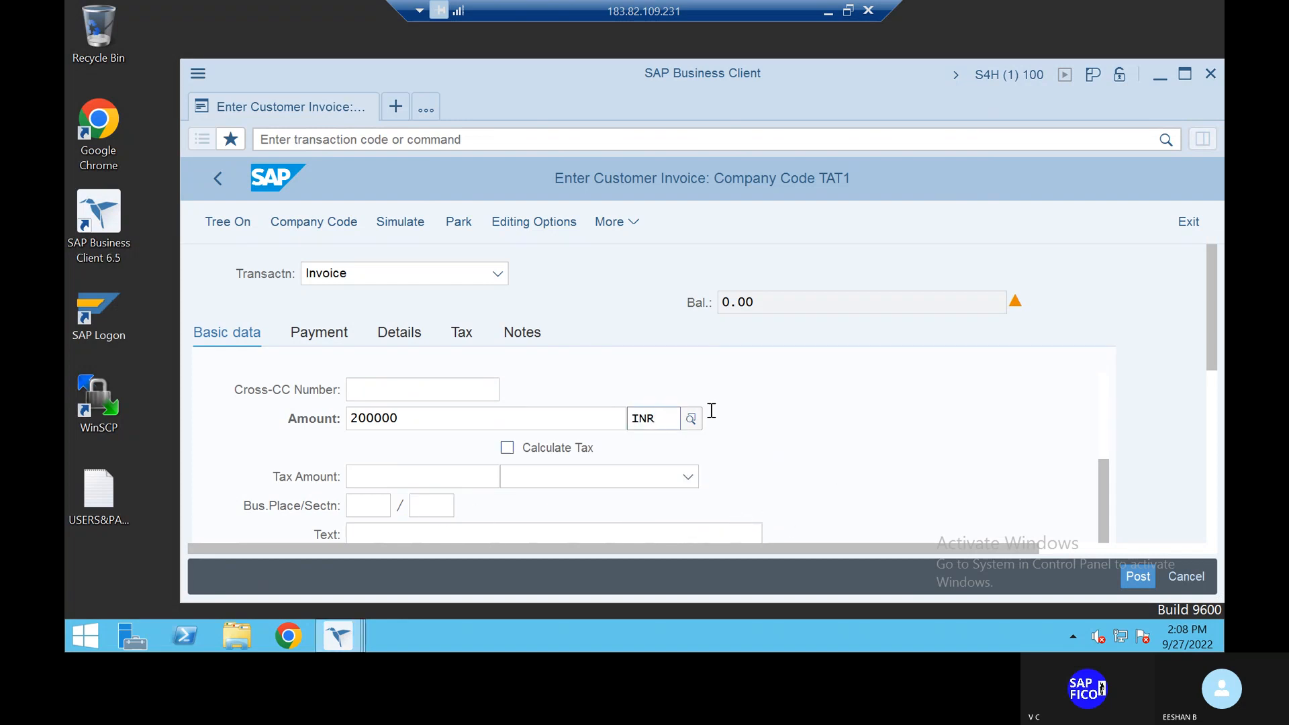
# - Fill the invoice's text with the suggested entry SELLING RAW MATERIAL TO CUSTOMER
pyautogui.scroll(-1, 827, 424)
pyautogui.scroll(-1, 827, 424)
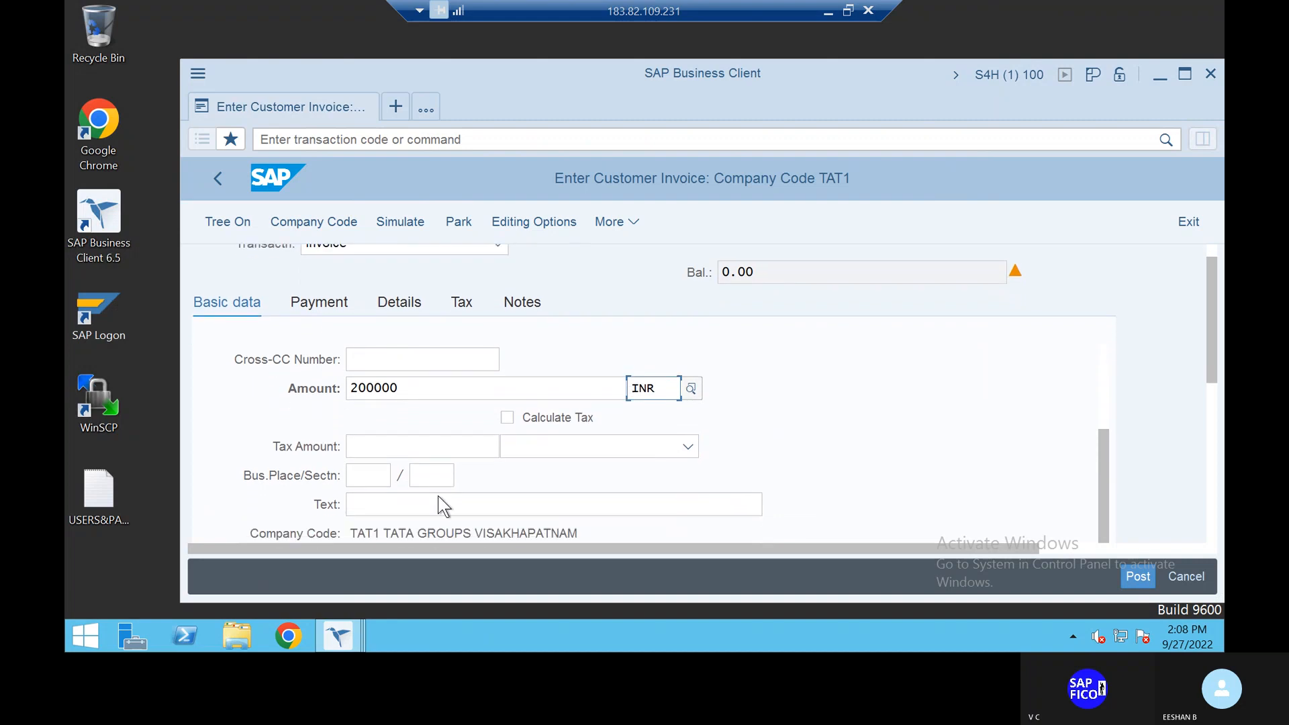
pyautogui.click(432, 502)
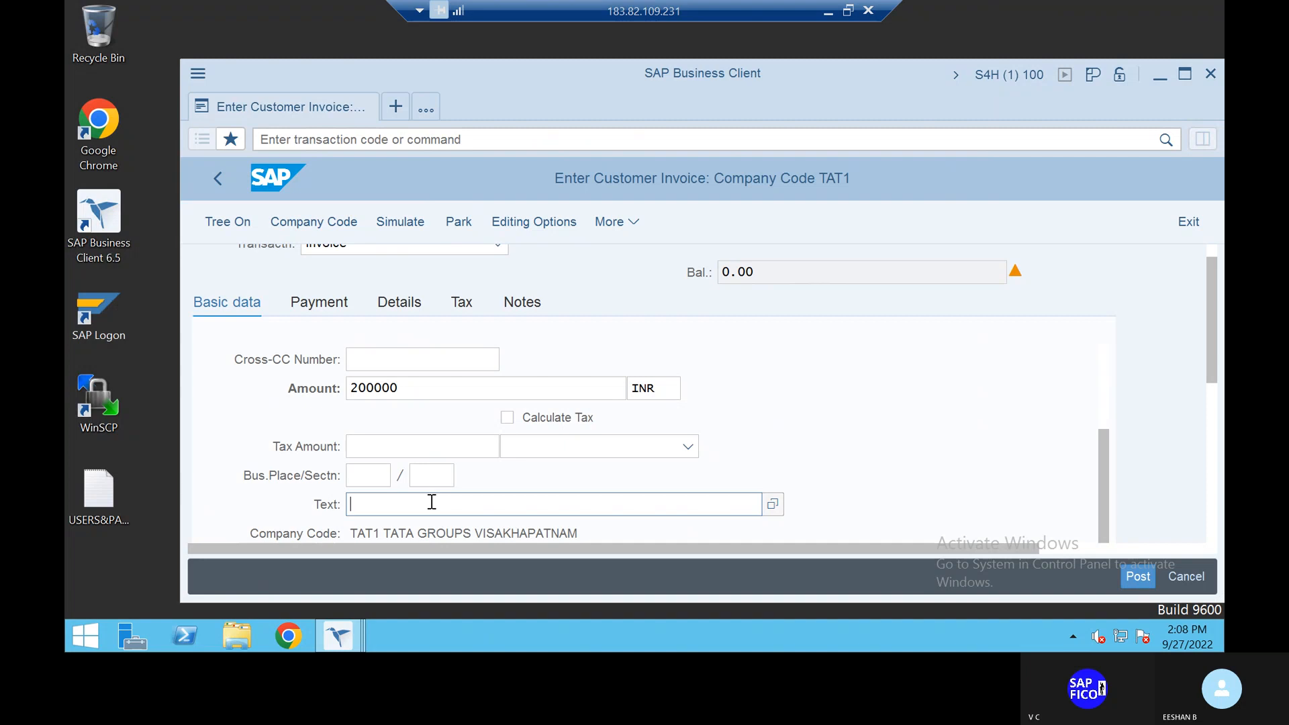
pyautogui.write('sell')
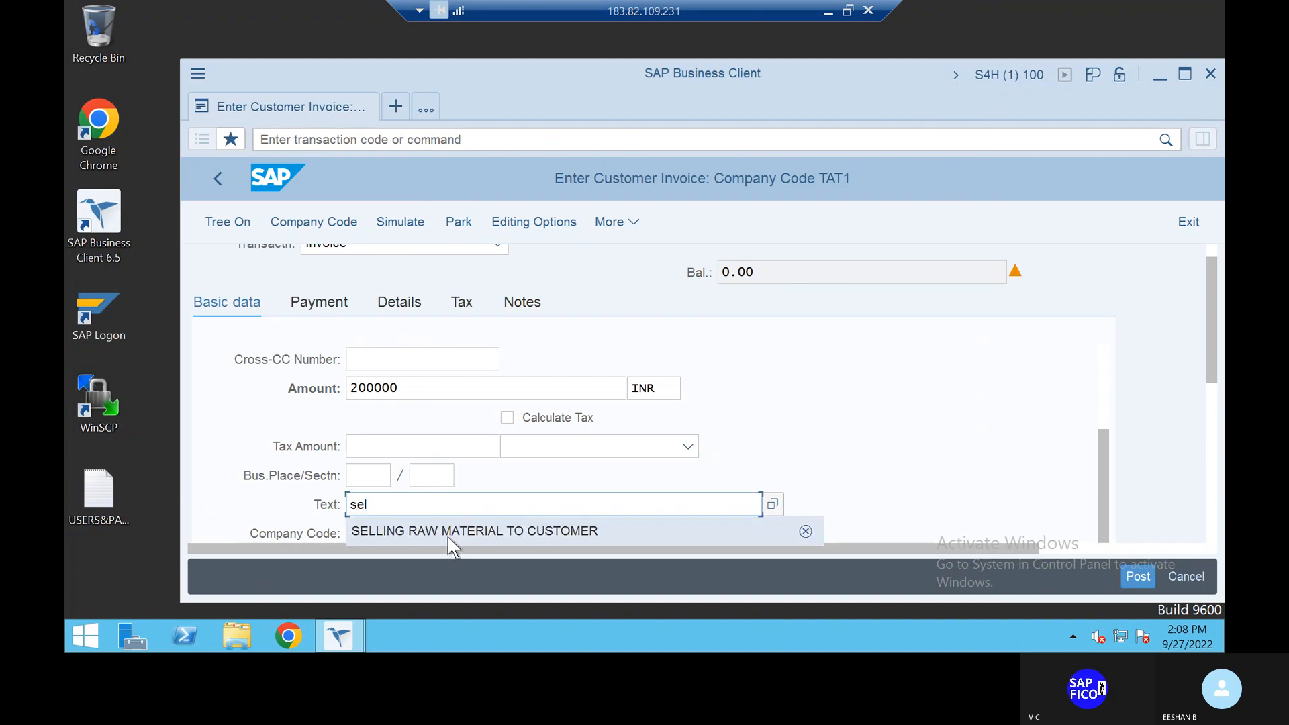
pyautogui.click(447, 533)
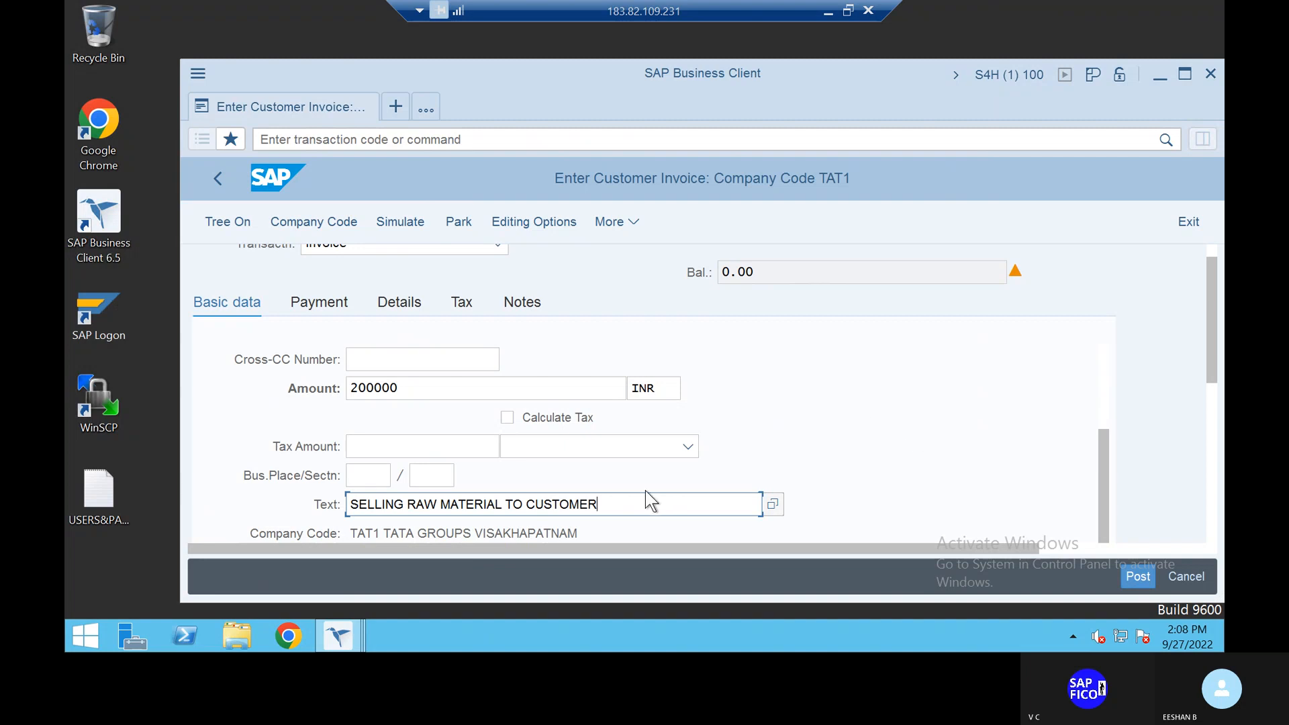
pyautogui.moveTo(639, 503); pyautogui.dragTo(267, 569)
pyautogui.click(264, 565)
# - Enter 200000 as the first credit line item's amount and choose its G/L account from the account search for company code TAT1
pyautogui.scroll(-1, 881, 465)
pyautogui.scroll(-4, 881, 465)
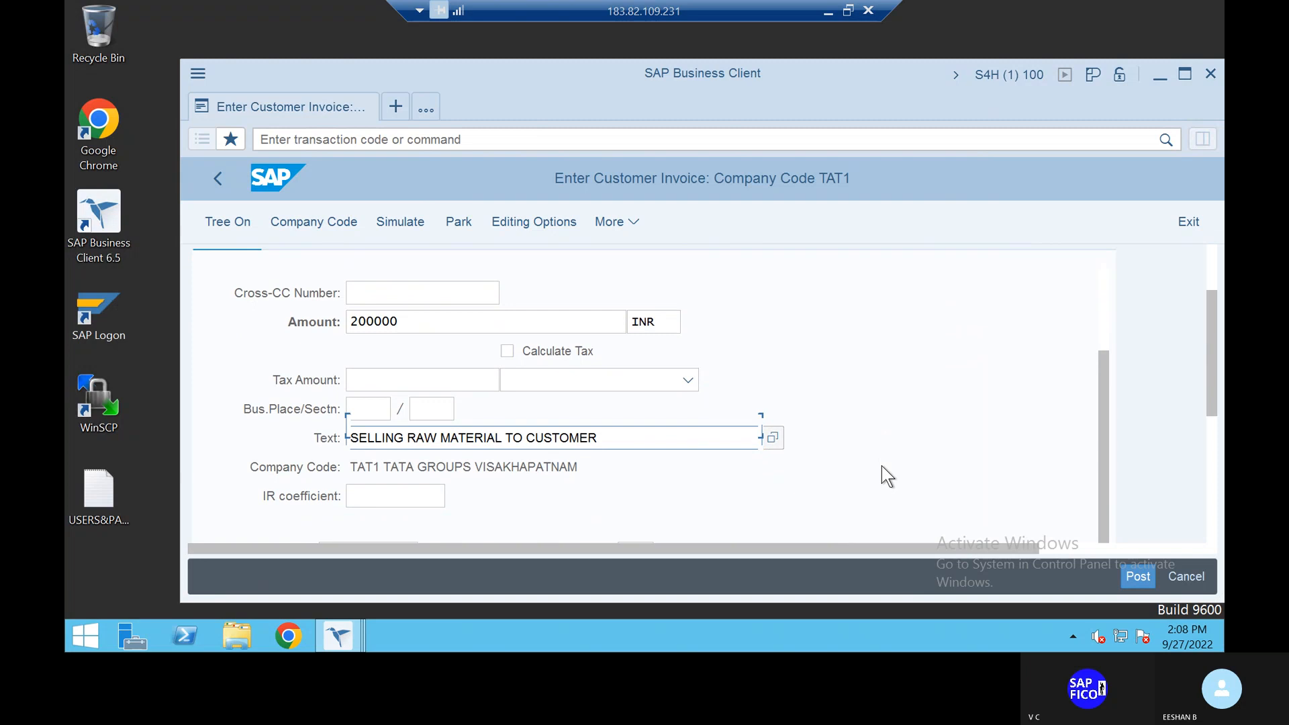
pyautogui.scroll(-2, 881, 476)
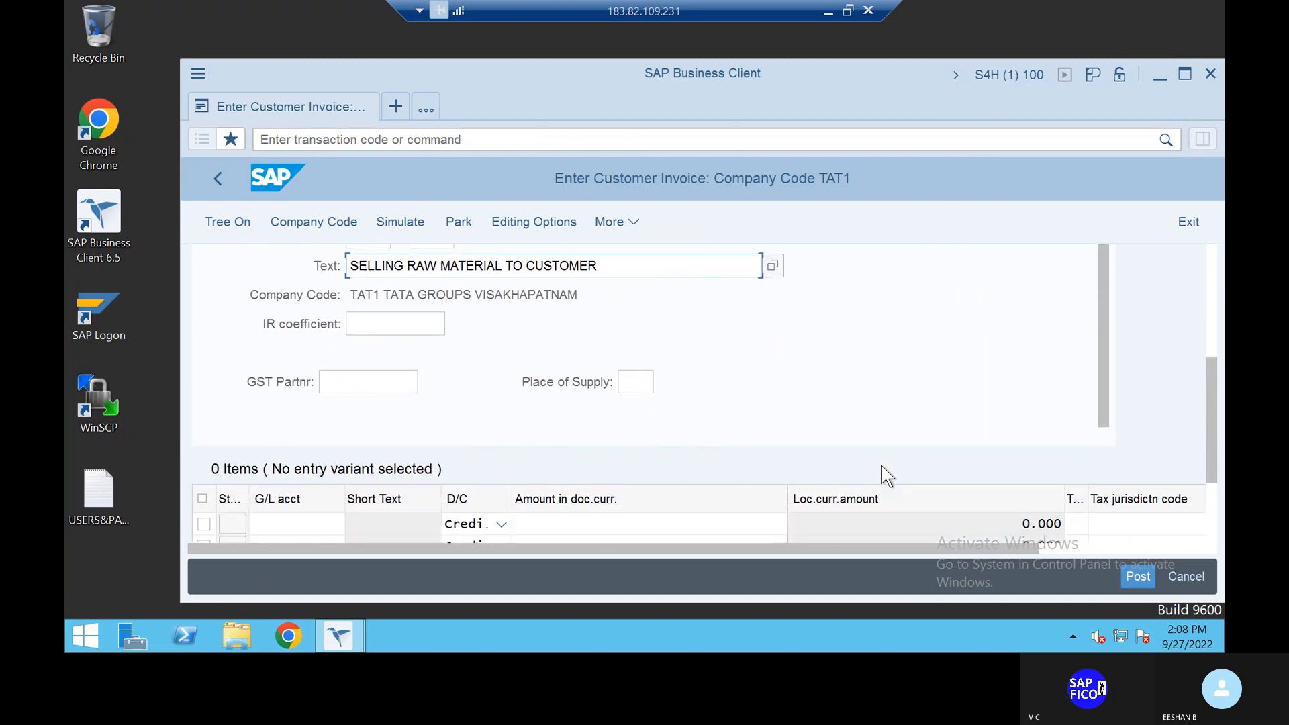
pyautogui.scroll(-1, 881, 465)
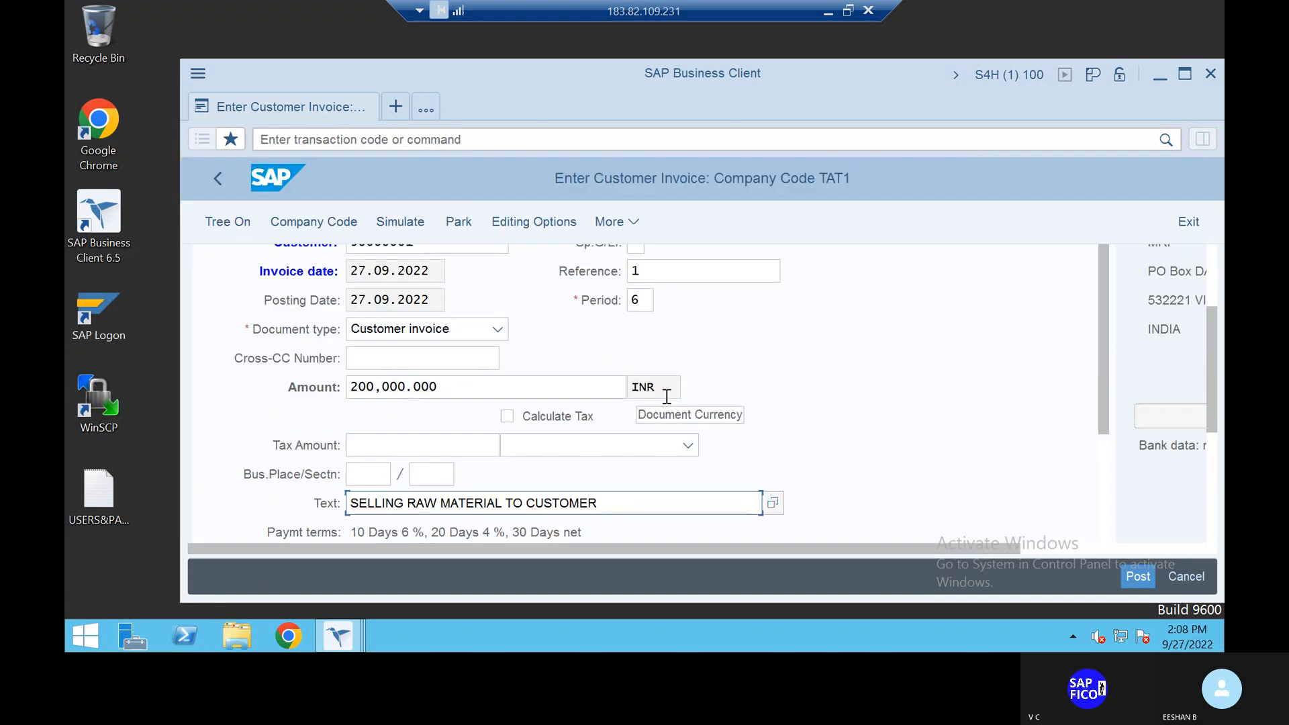
pyautogui.scroll(-3, 666, 397)
pyautogui.scroll(-3, 666, 397)
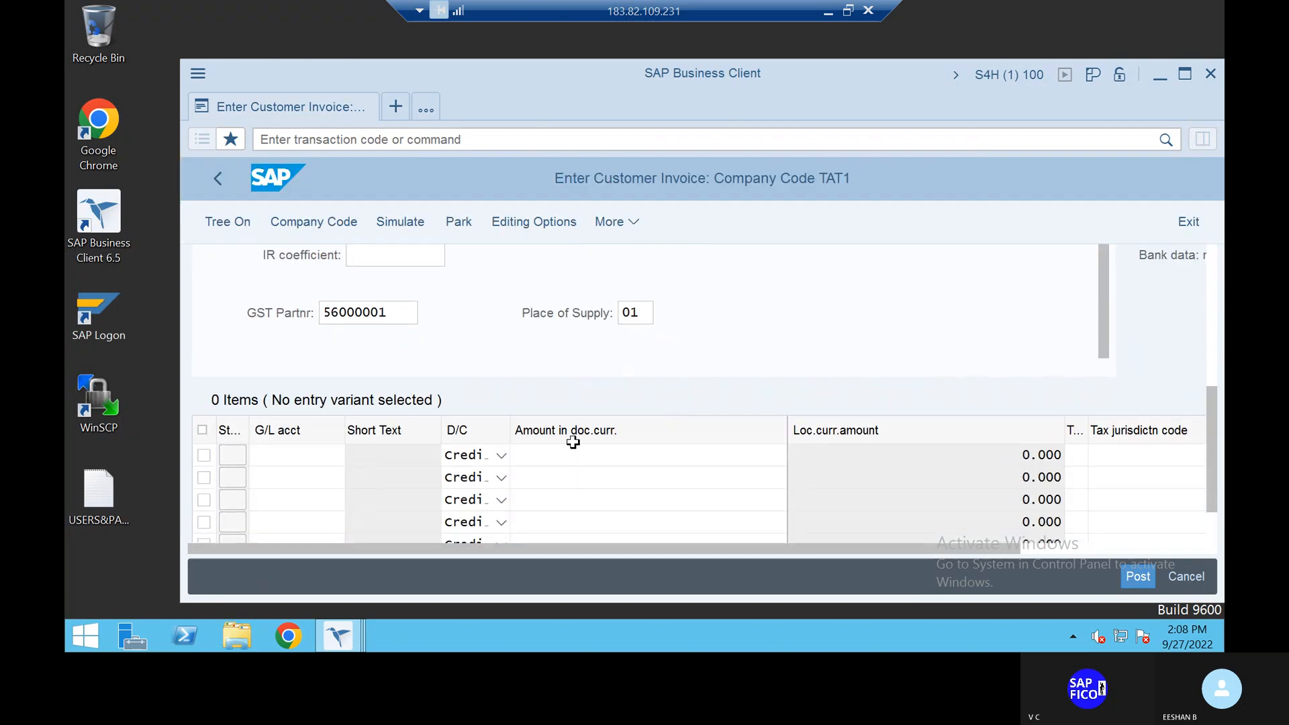
pyautogui.click(573, 453)
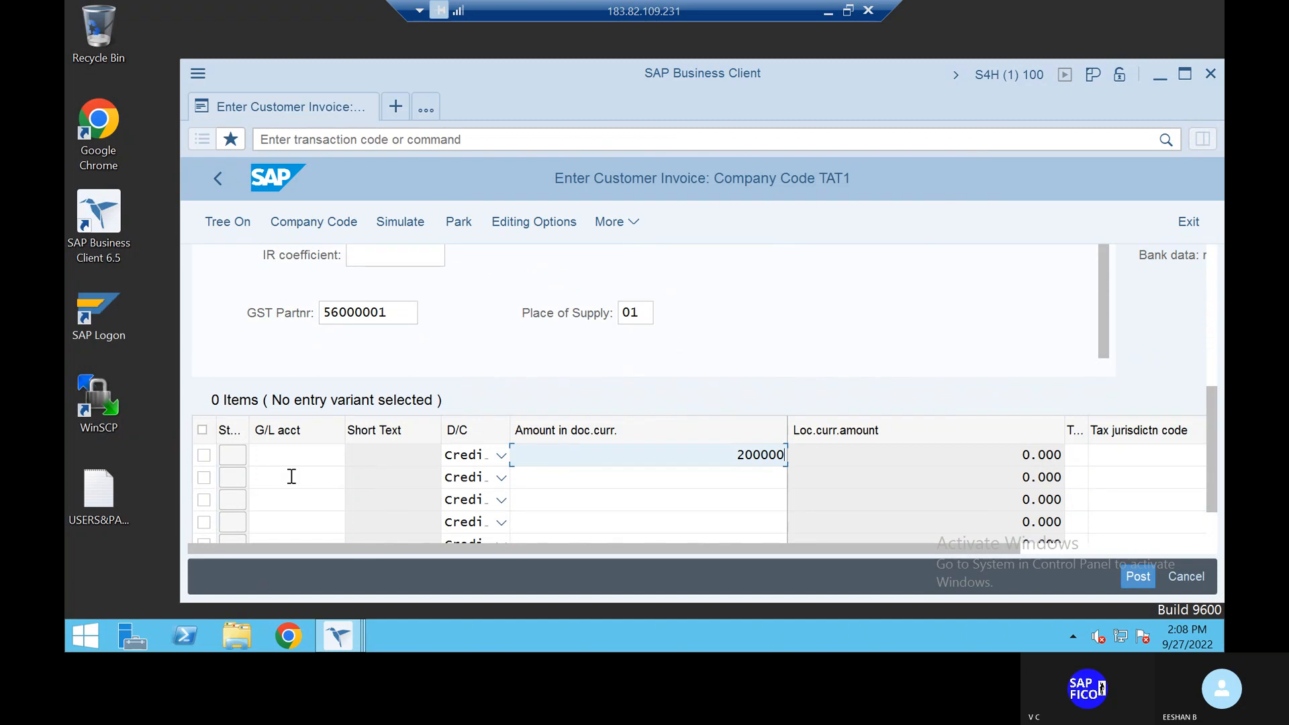
pyautogui.click(280, 452)
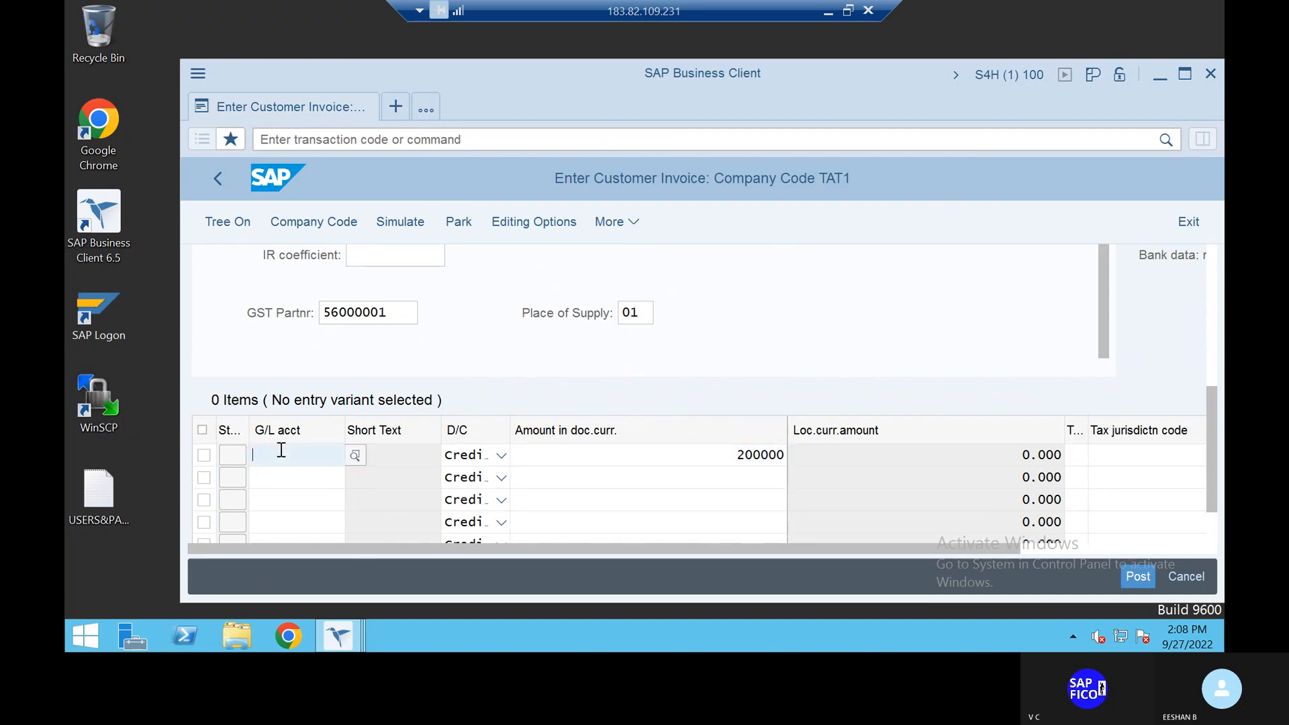
pyautogui.click(353, 457)
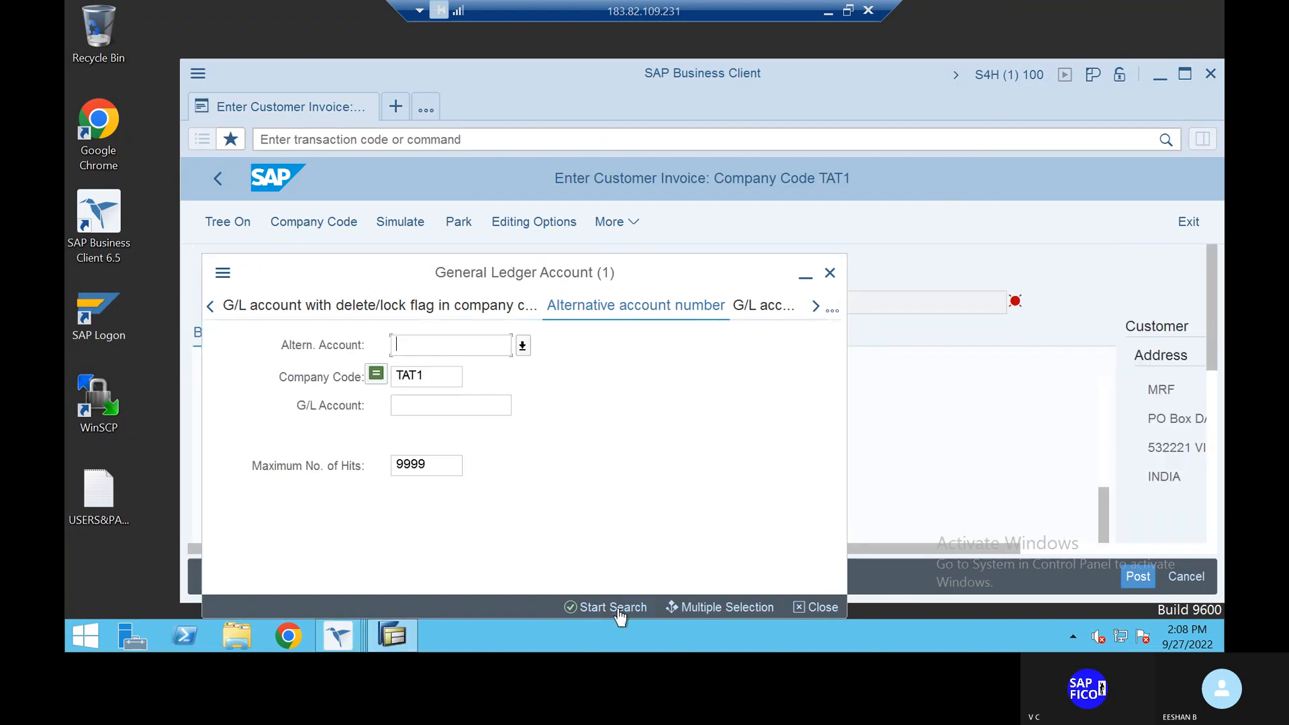
pyautogui.click(614, 608)
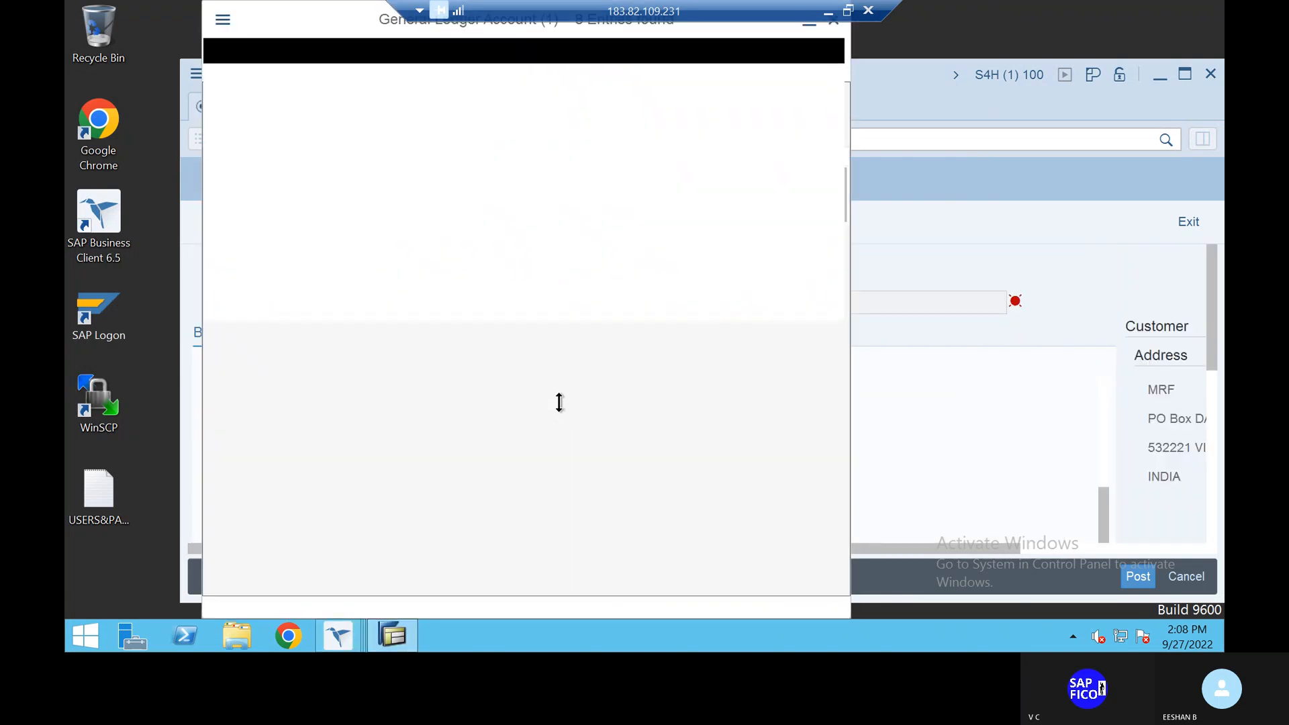
pyautogui.doubleClick(308, 285)
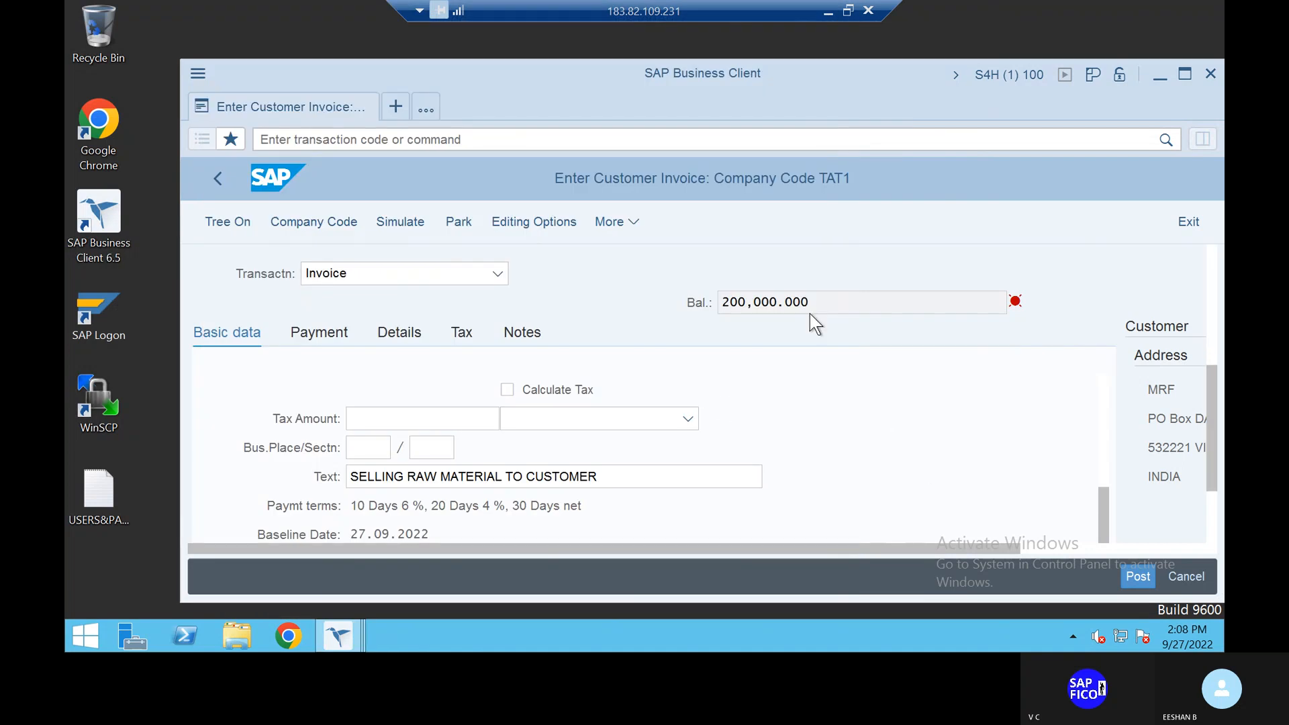
# - Simulate the customer invoice to view its document overview and return to the invoice entry, accepting deletion of the automatic line items
pyautogui.click(392, 223)
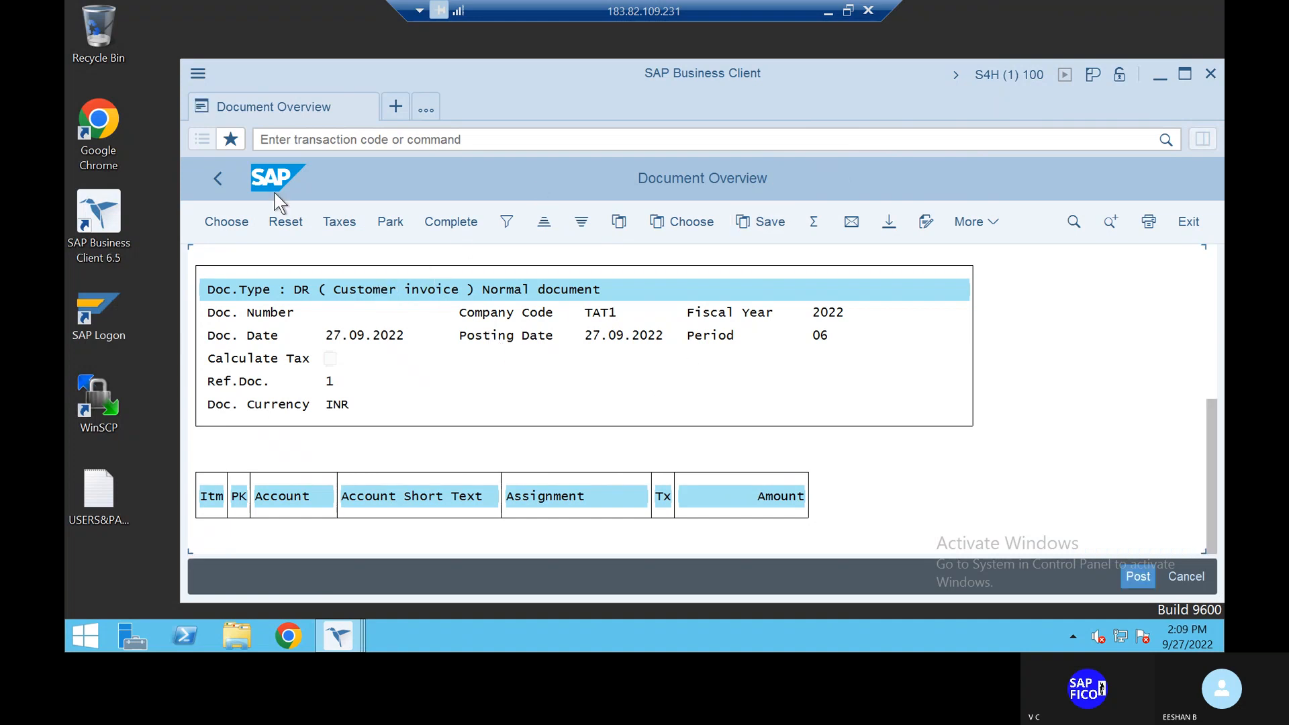
pyautogui.click(216, 178)
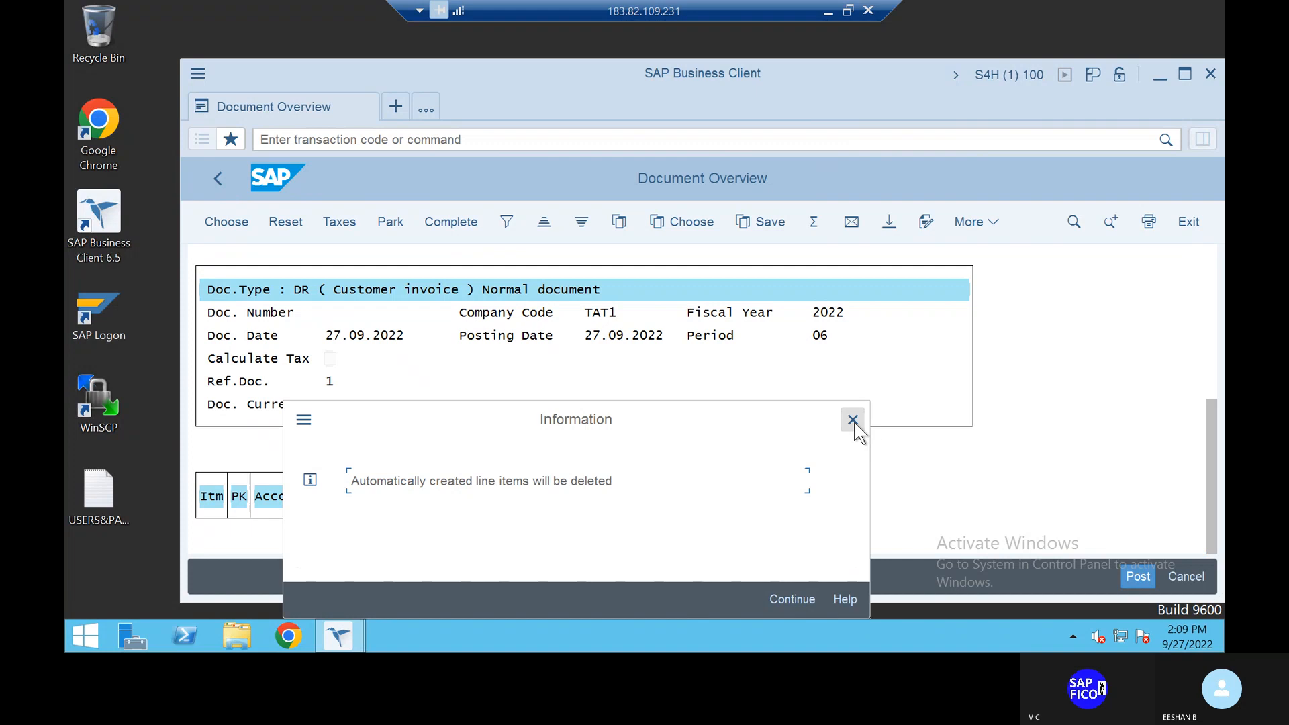
pyautogui.click(784, 600)
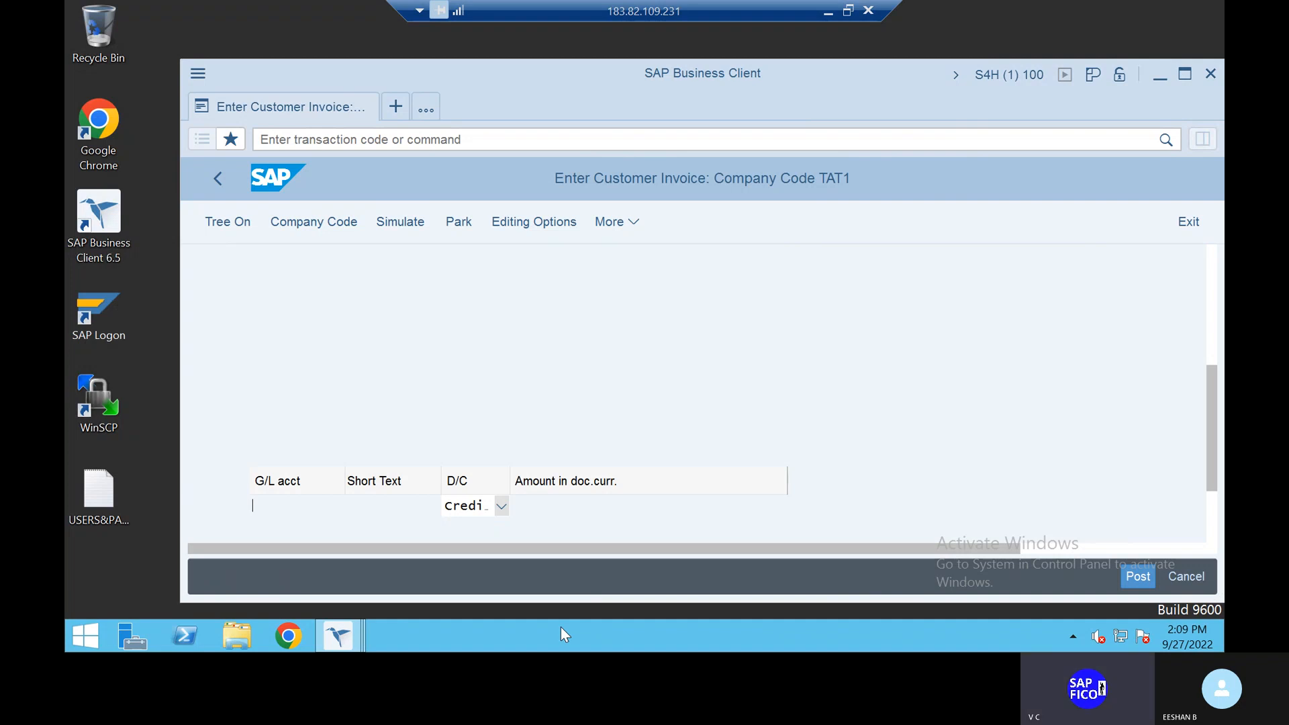
# - Maximize the SAP window and examine the invoice's payment terms and G/L line items
pyautogui.click(1184, 72)
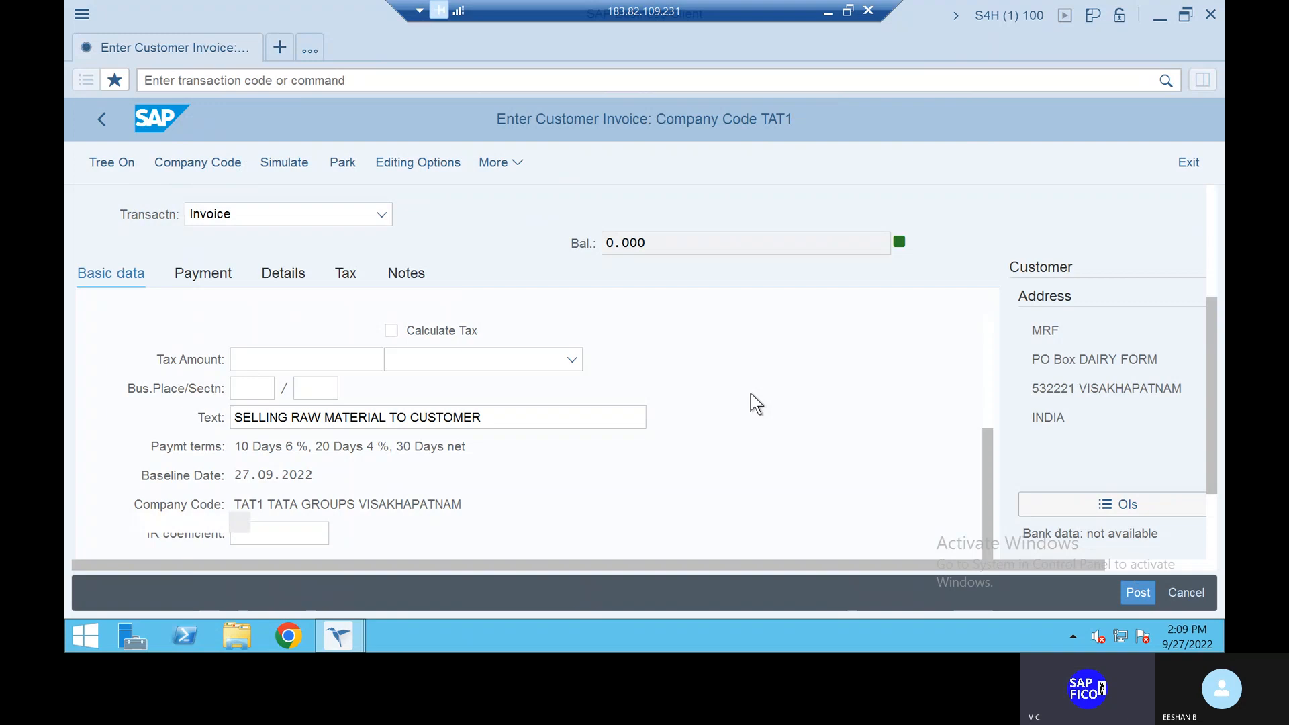
pyautogui.moveTo(1209, 390); pyautogui.dragTo(1209, 275)
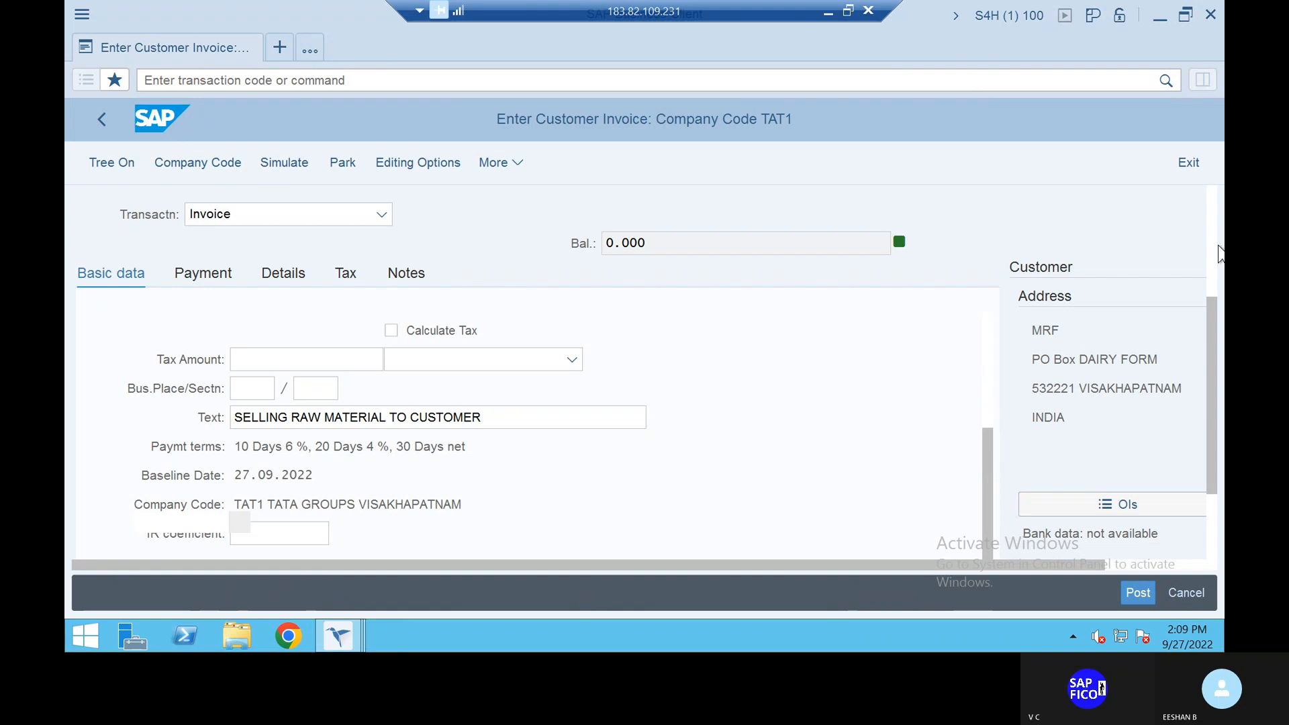
pyautogui.scroll(-3, 1211, 201)
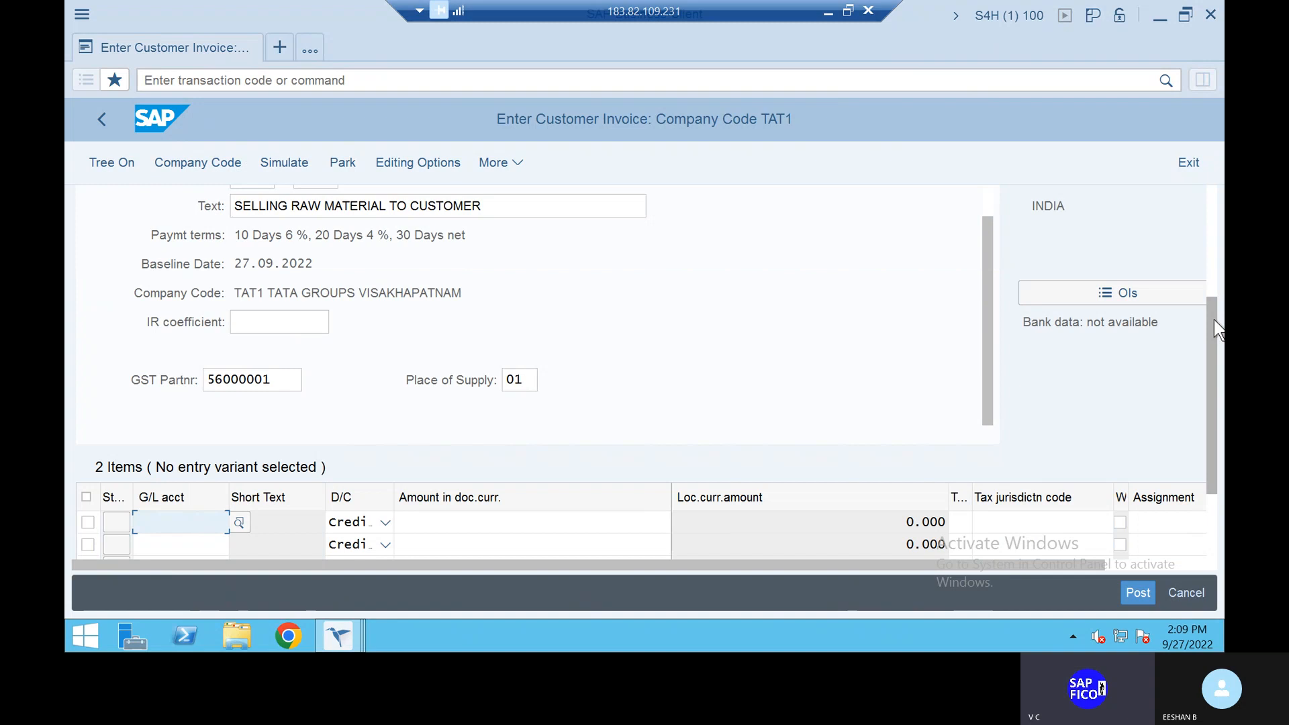
pyautogui.scroll(1, 1214, 318)
pyautogui.scroll(-1, 1218, 327)
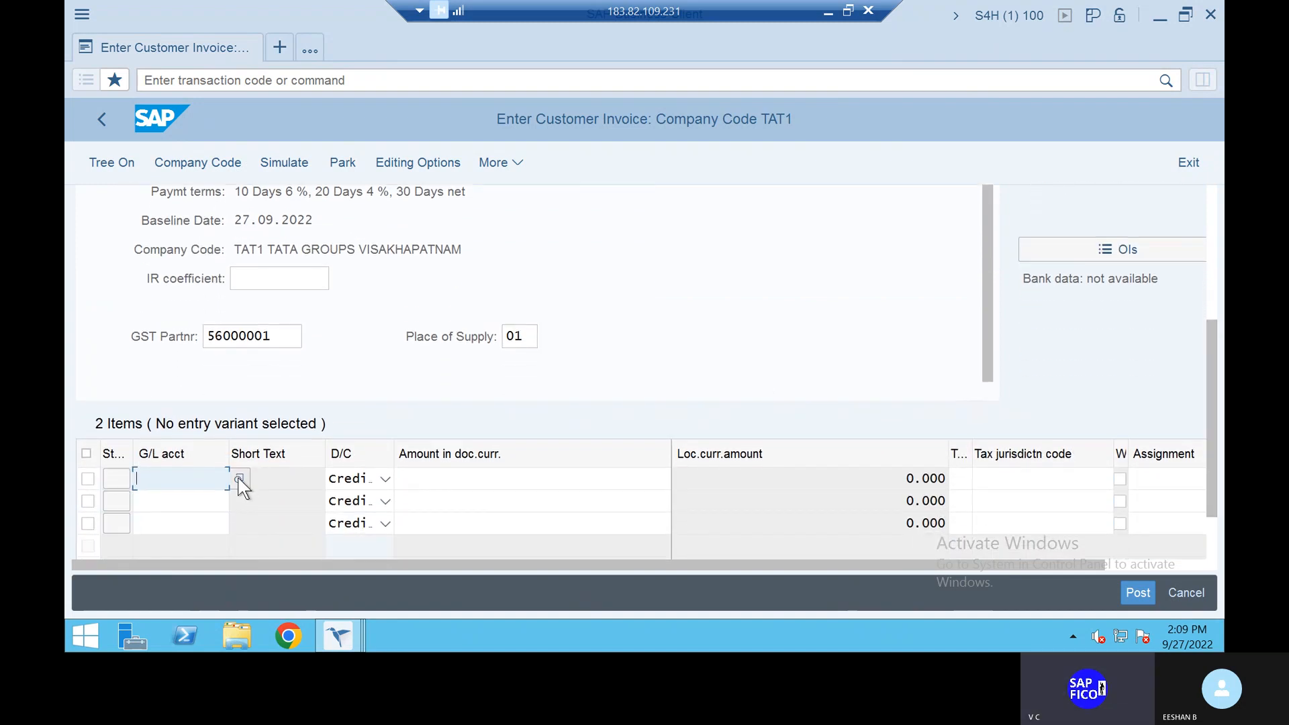
# - Choose SALES ACCOUNT (300000) as the line item's G/L account from the account search for company code TAT1
pyautogui.click(238, 480)
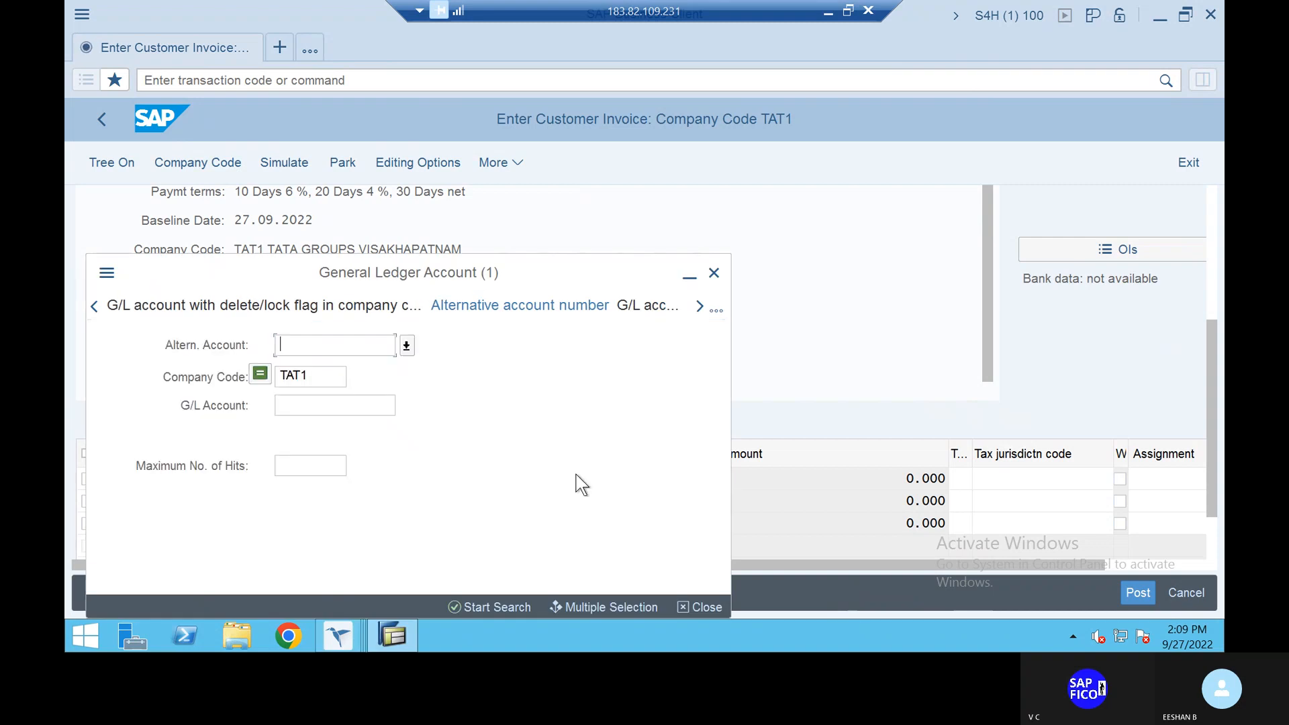
pyautogui.click(523, 608)
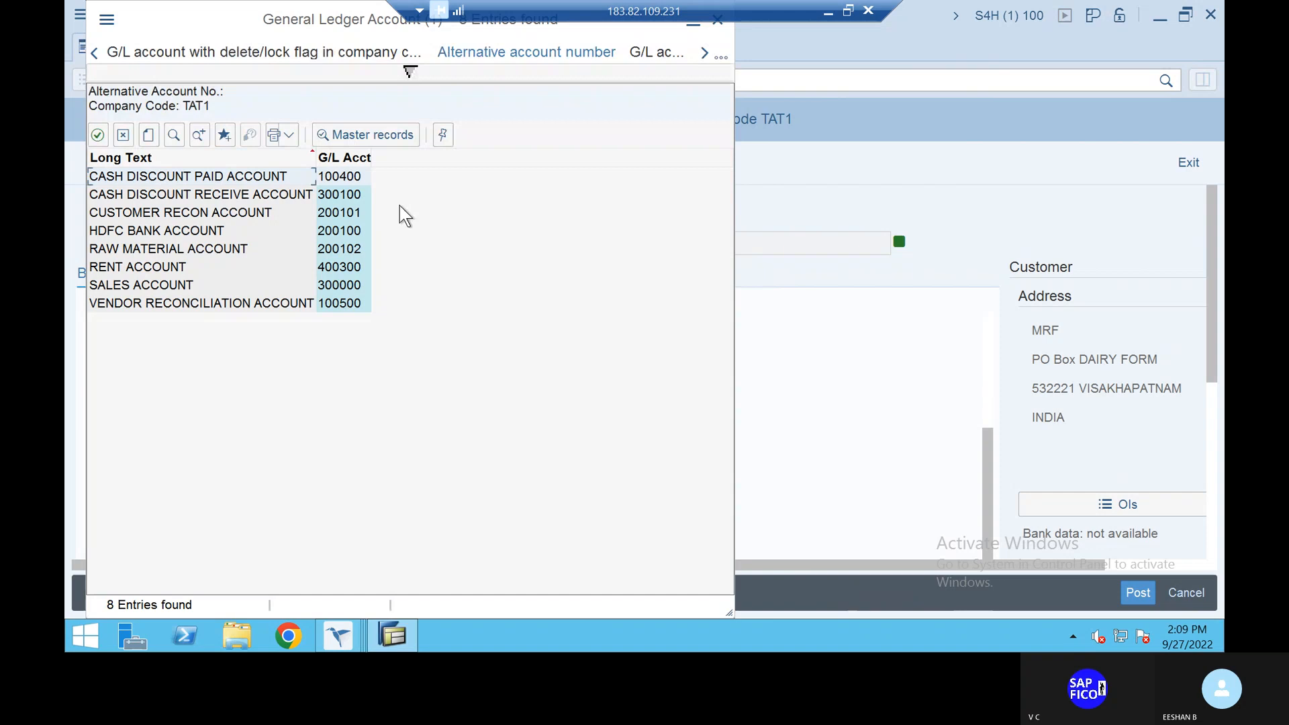
pyautogui.doubleClick(135, 290)
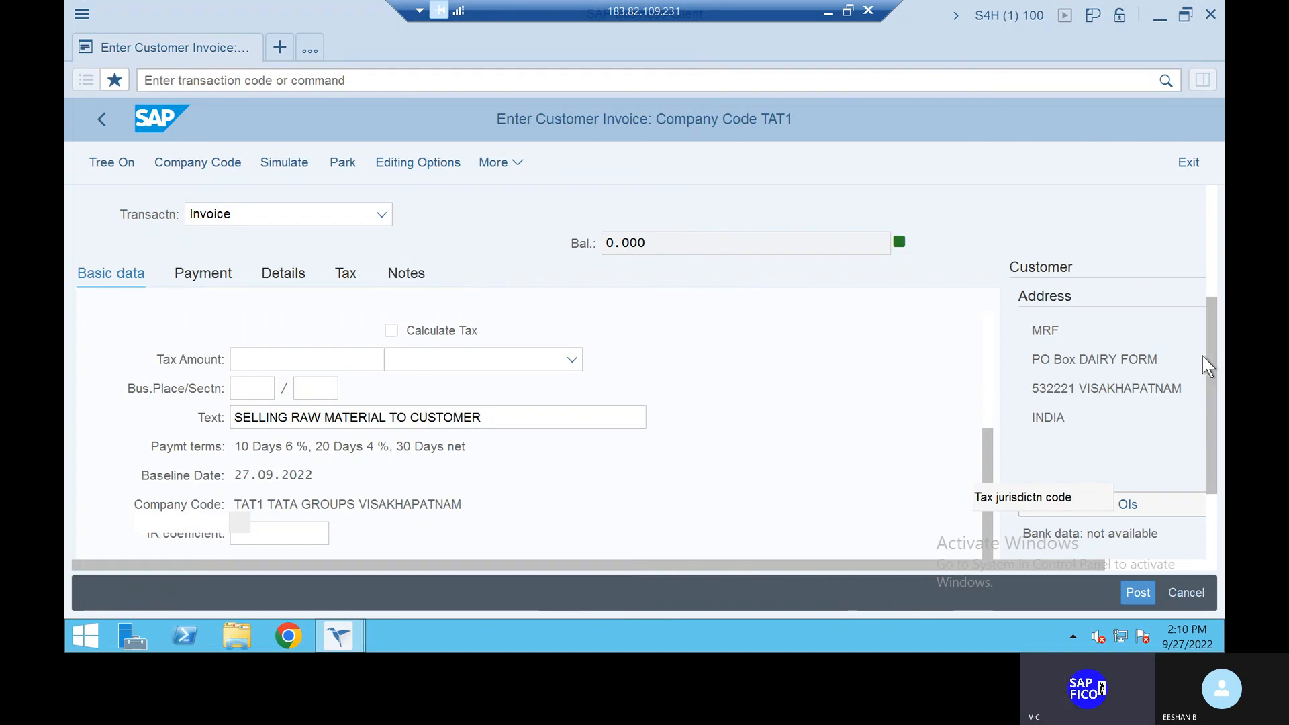
# - Examine the customer invoice's basic data, payment terms and G/L line items
pyautogui.moveTo(1210, 380); pyautogui.dragTo(1208, 495)
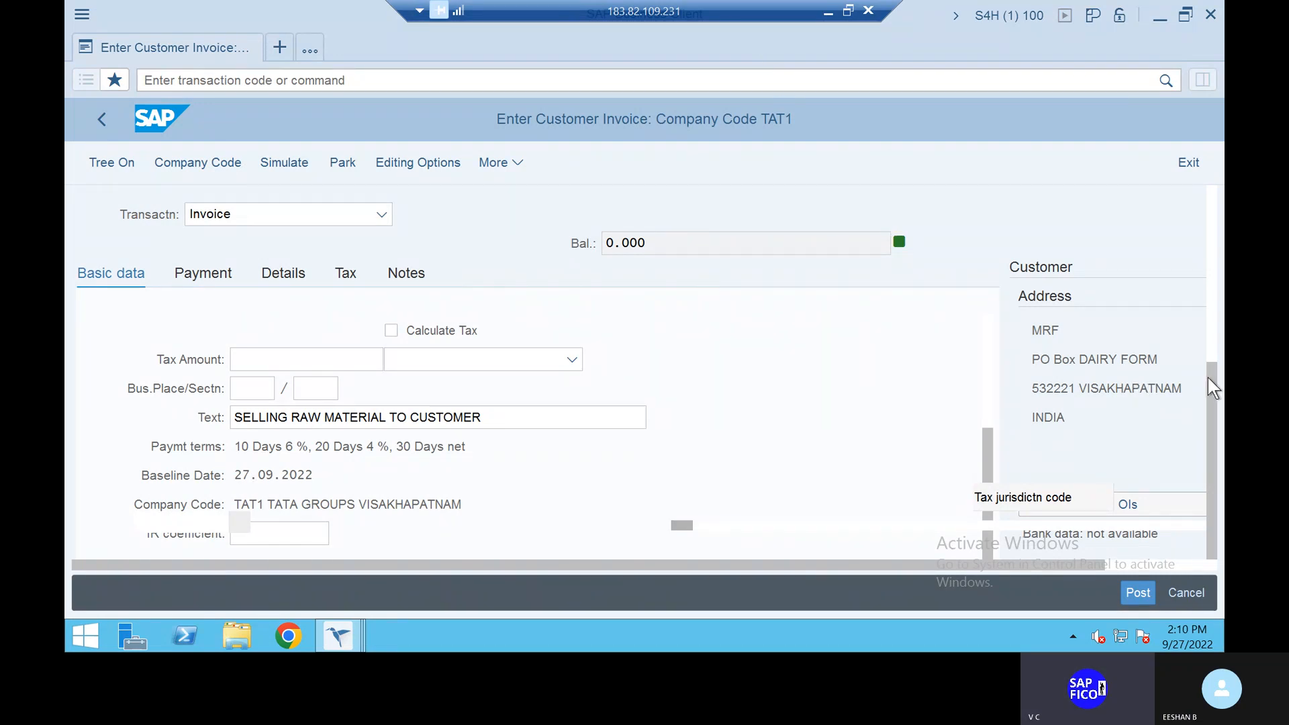
pyautogui.click(1209, 299)
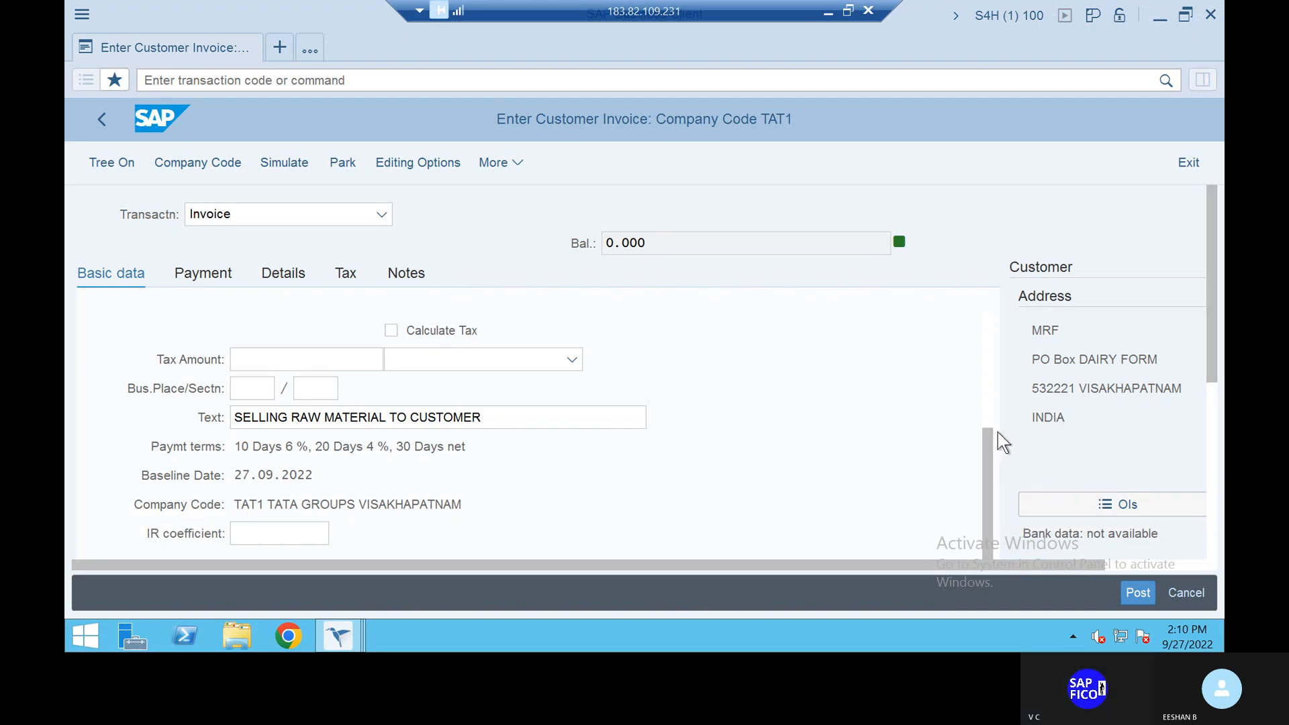
pyautogui.moveTo(988, 431); pyautogui.dragTo(981, 255)
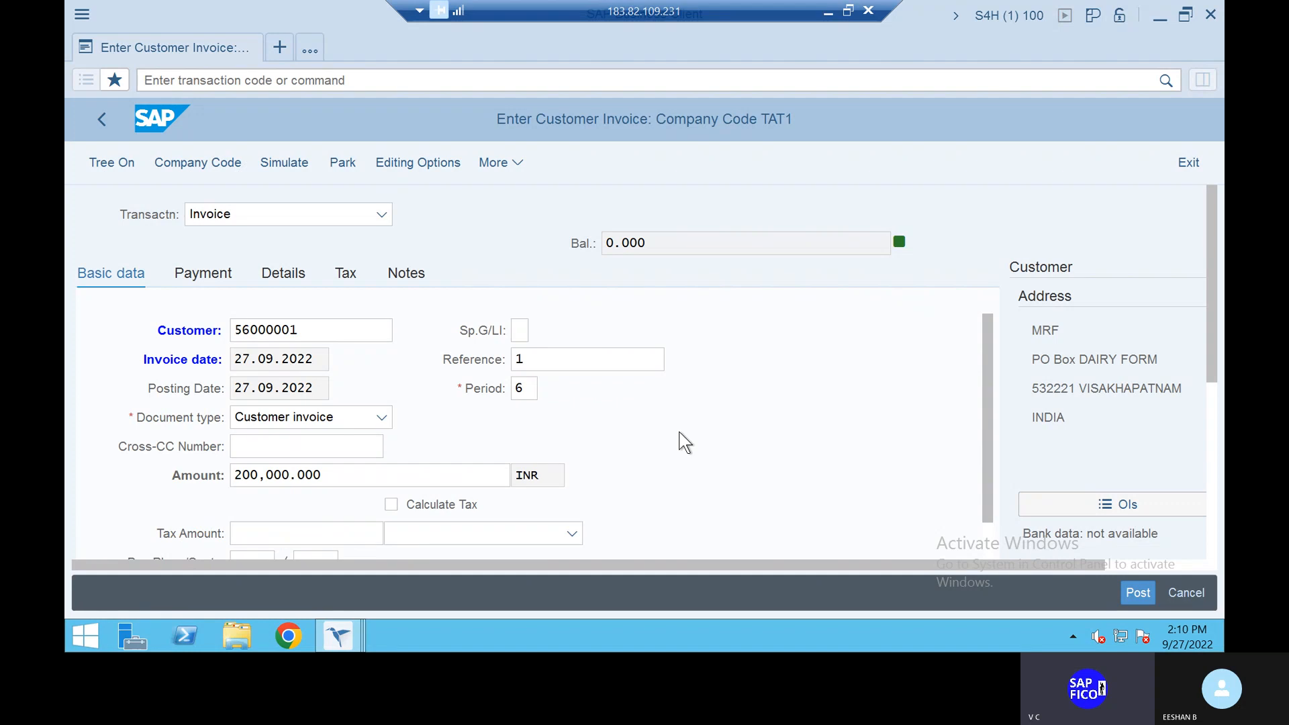
pyautogui.scroll(-3, 679, 432)
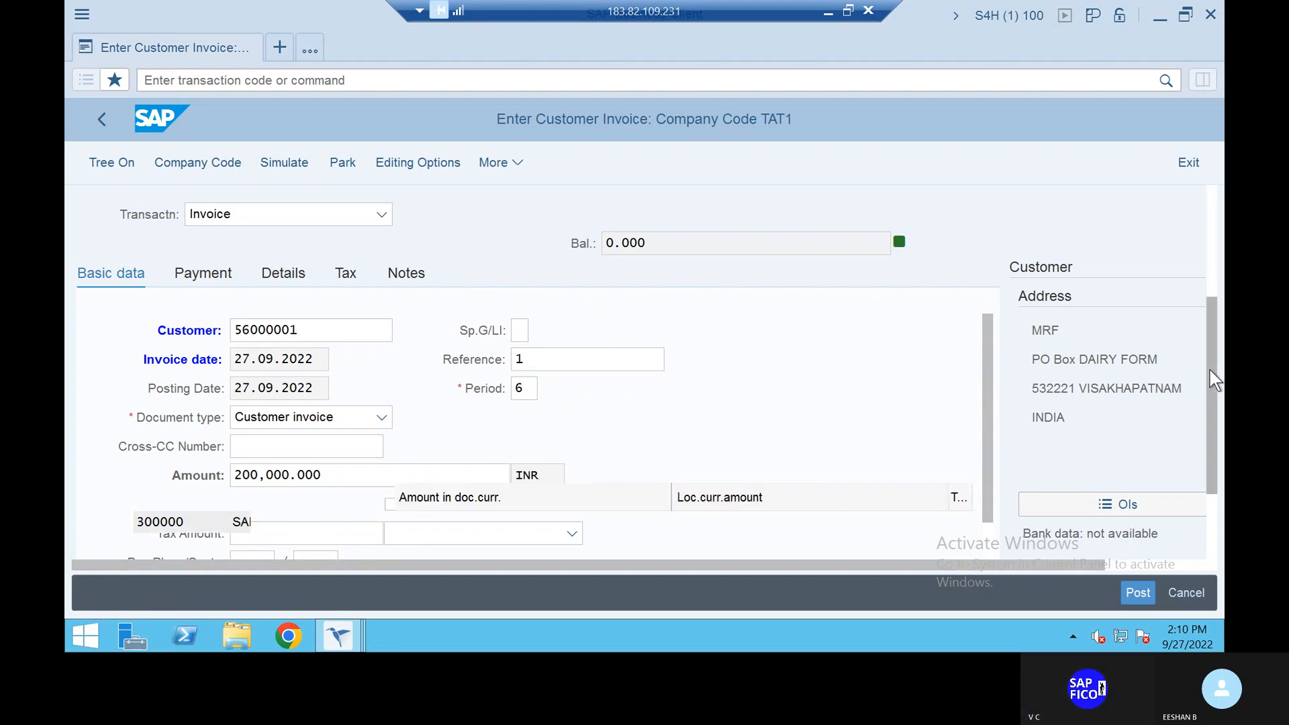
pyautogui.moveTo(1214, 379); pyautogui.dragTo(1218, 507)
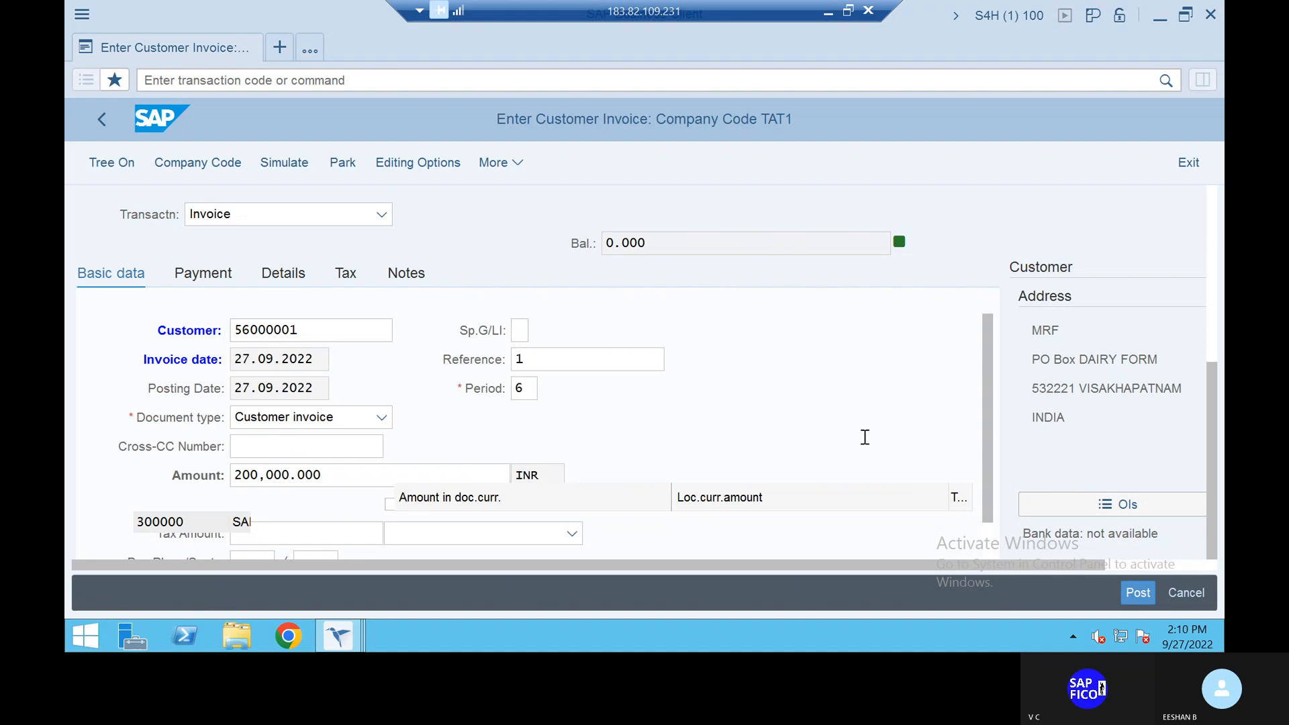
pyautogui.scroll(3, 865, 437)
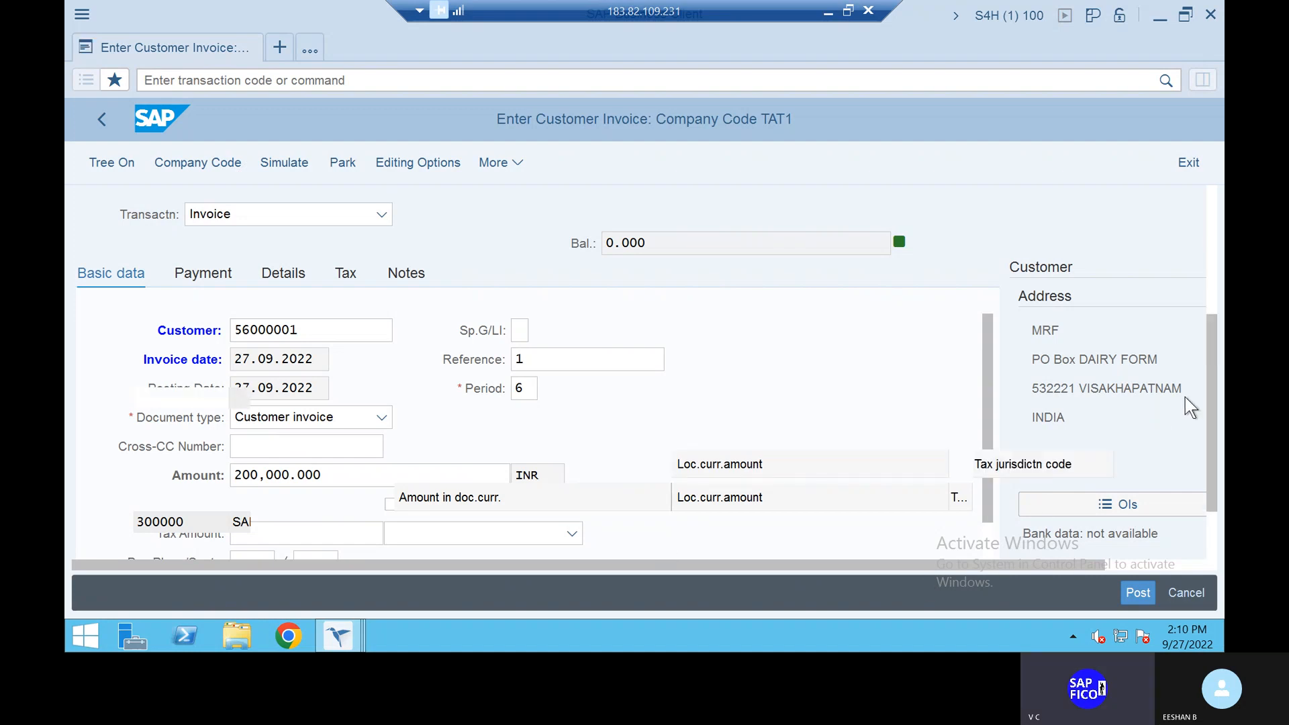
pyautogui.moveTo(1214, 373); pyautogui.dragTo(1216, 491)
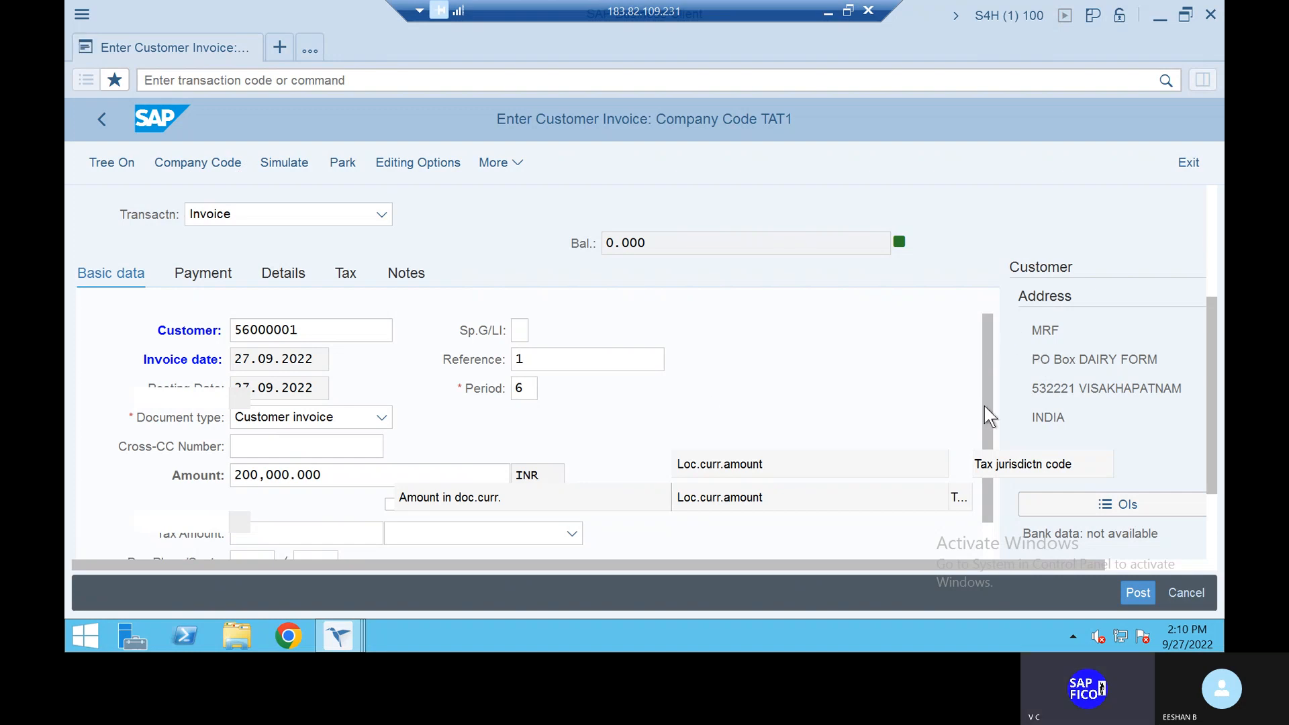
# - Discard the current invoice entry with /n and start a new customer invoice with transaction FB70
pyautogui.click(322, 79)
pyautogui.write('/n')
pyautogui.press('Return')
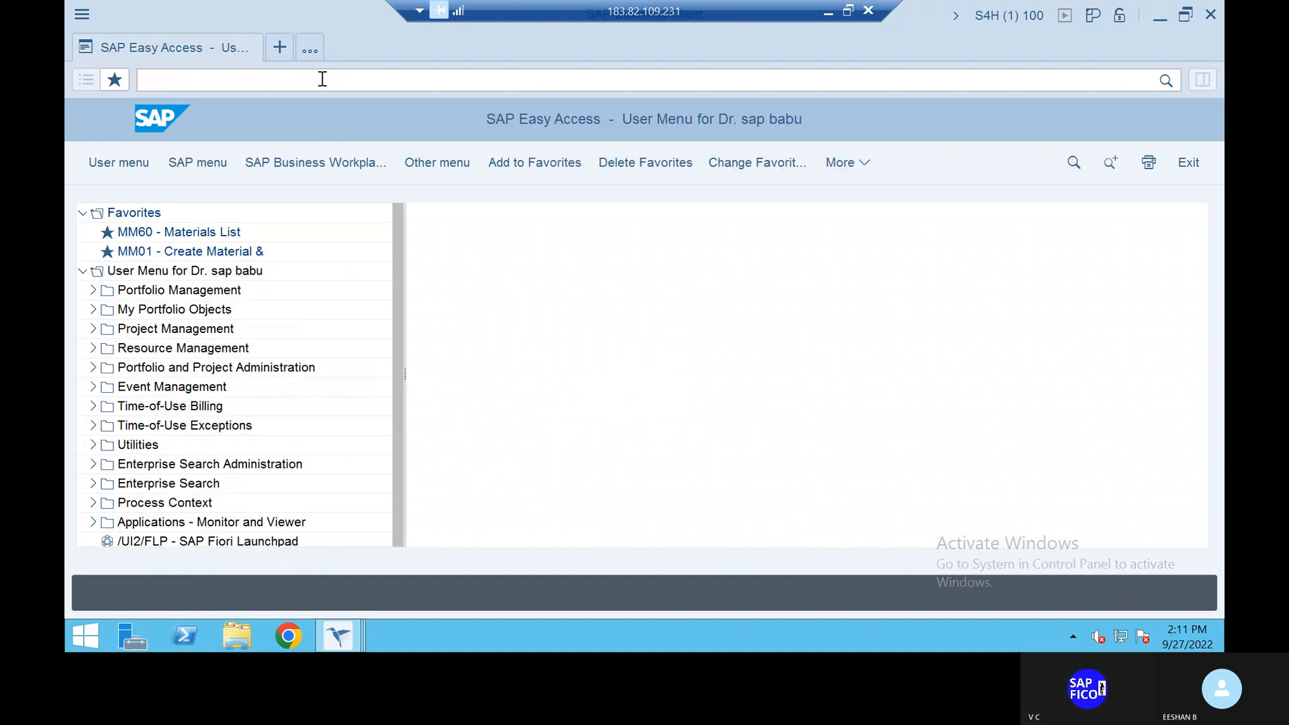
pyautogui.write('fb7-')
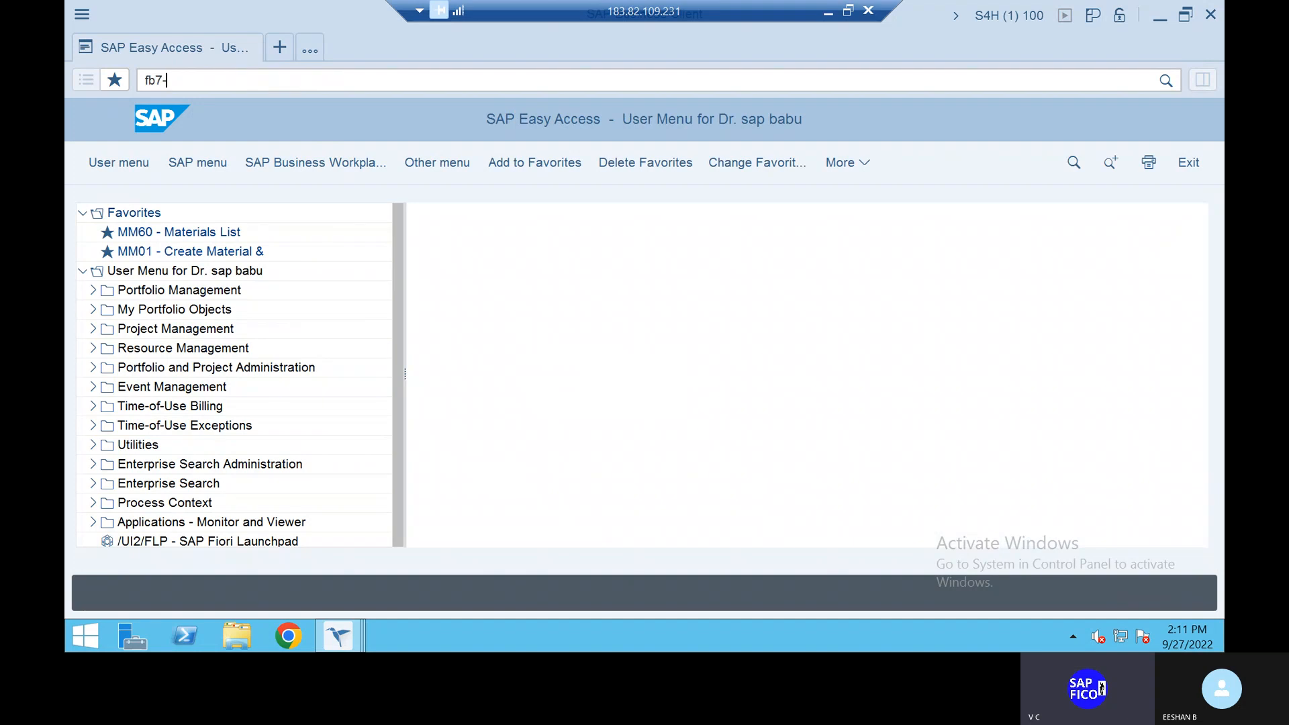
pyautogui.press('Return')
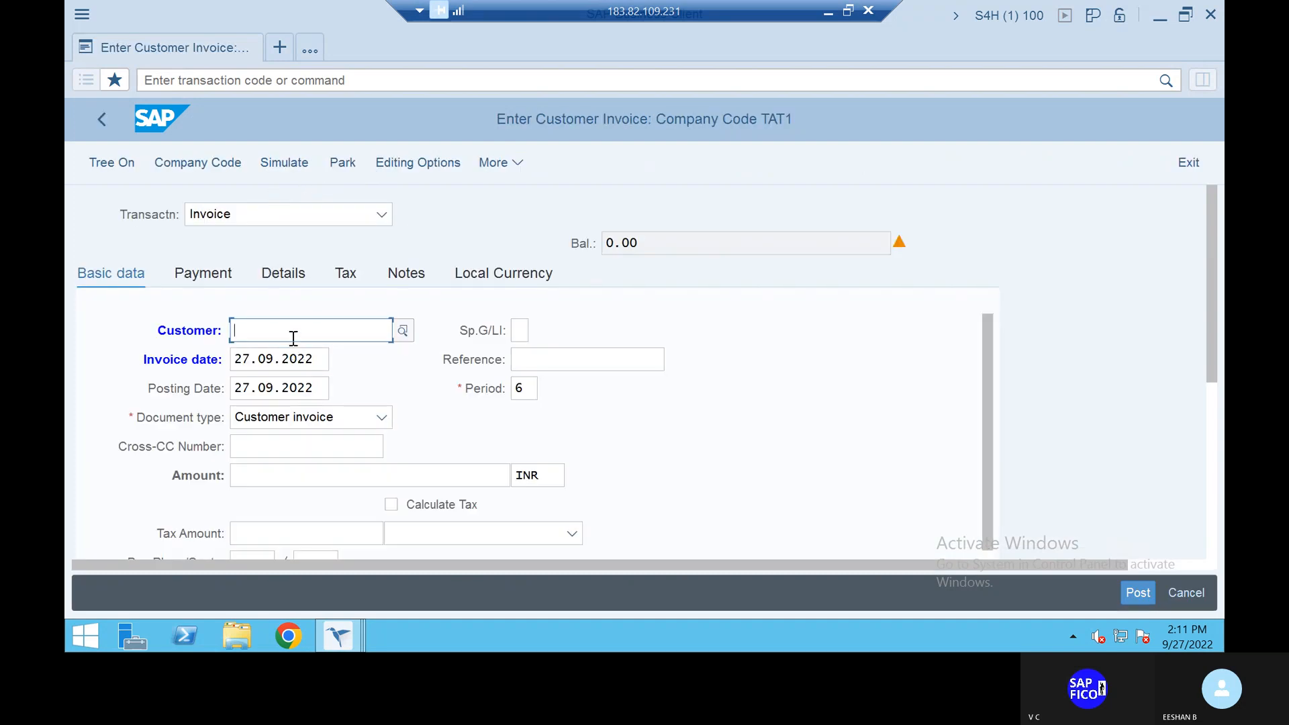
# - Choose MRF as the invoice's customer from the customer search for company code TAT1
pyautogui.click(401, 332)
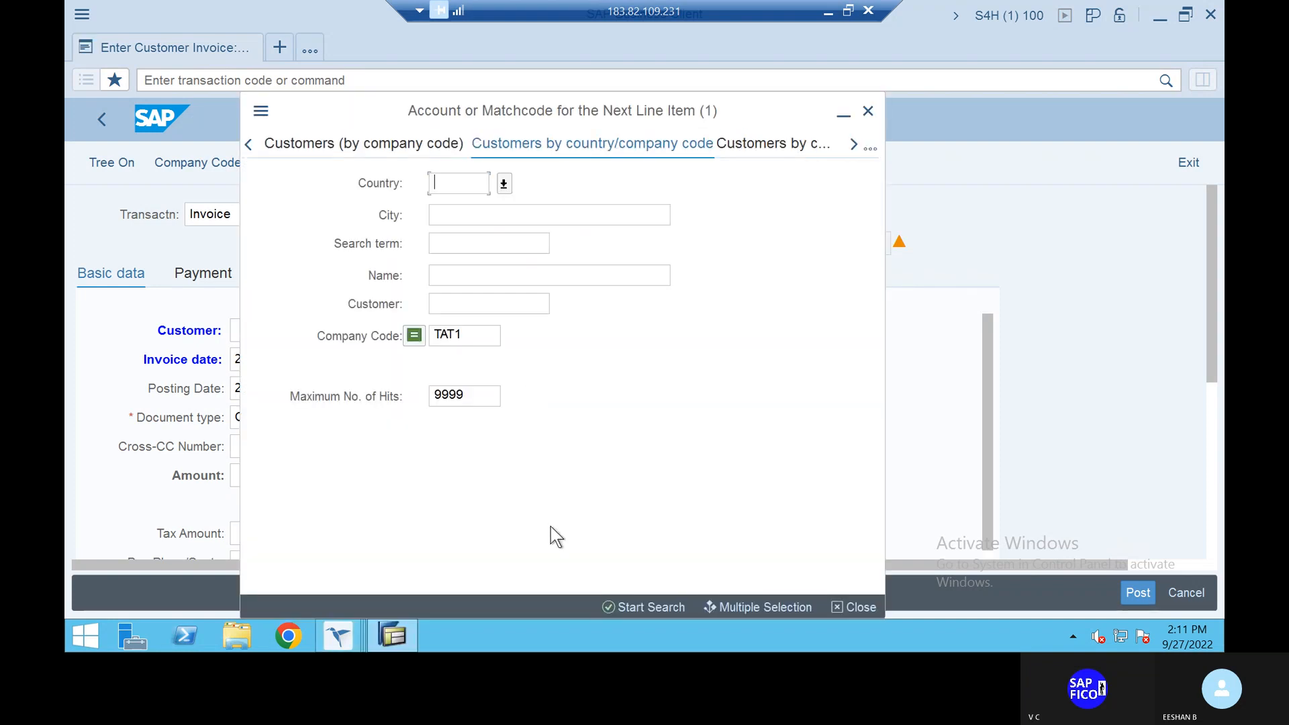
pyautogui.click(668, 608)
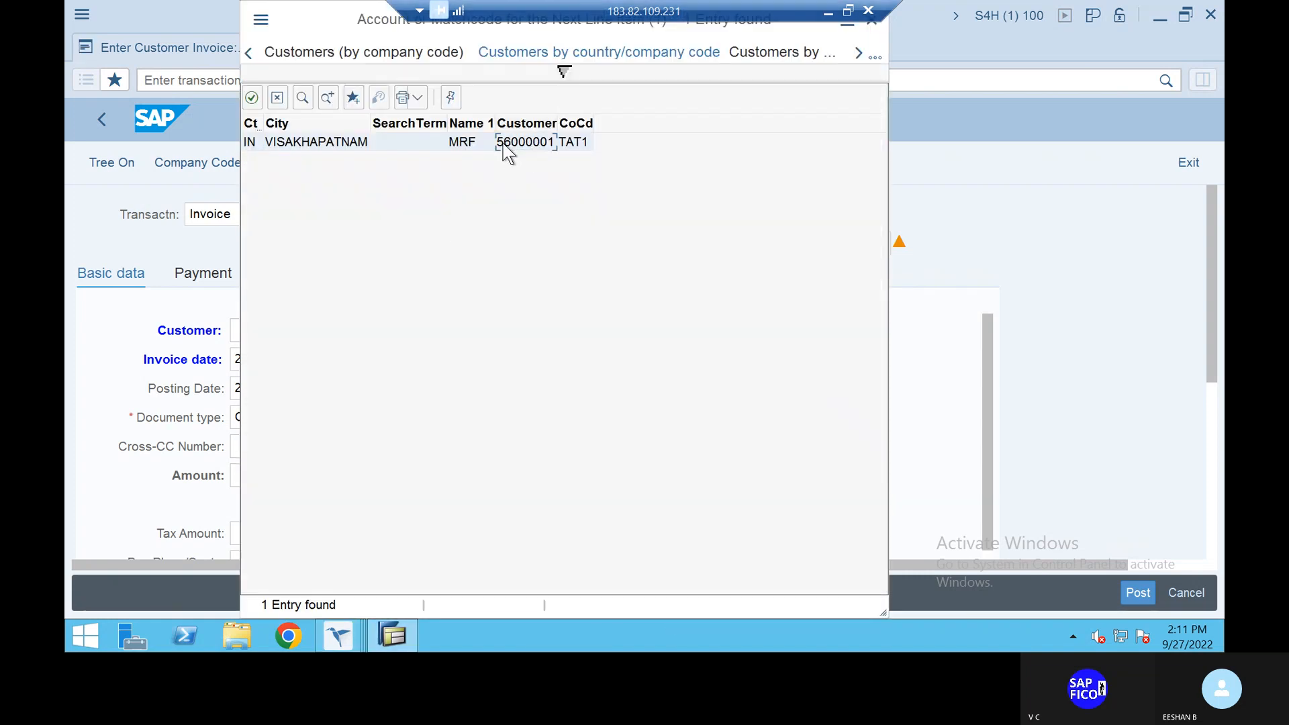
pyautogui.doubleClick(506, 153)
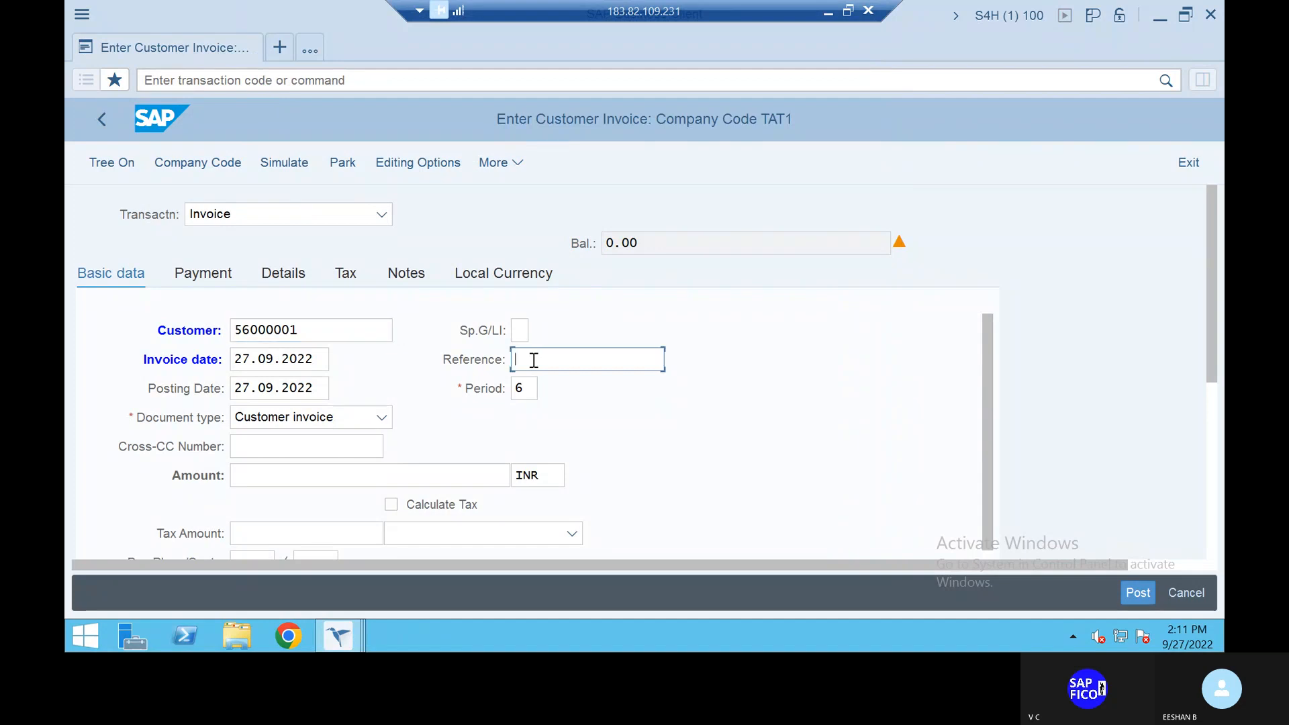
# - Fill the invoice's basic data with reference 1, amount 100000 INR and the text SELLING RAW MATERIAL TO CUSTOMER
pyautogui.click(306, 477)
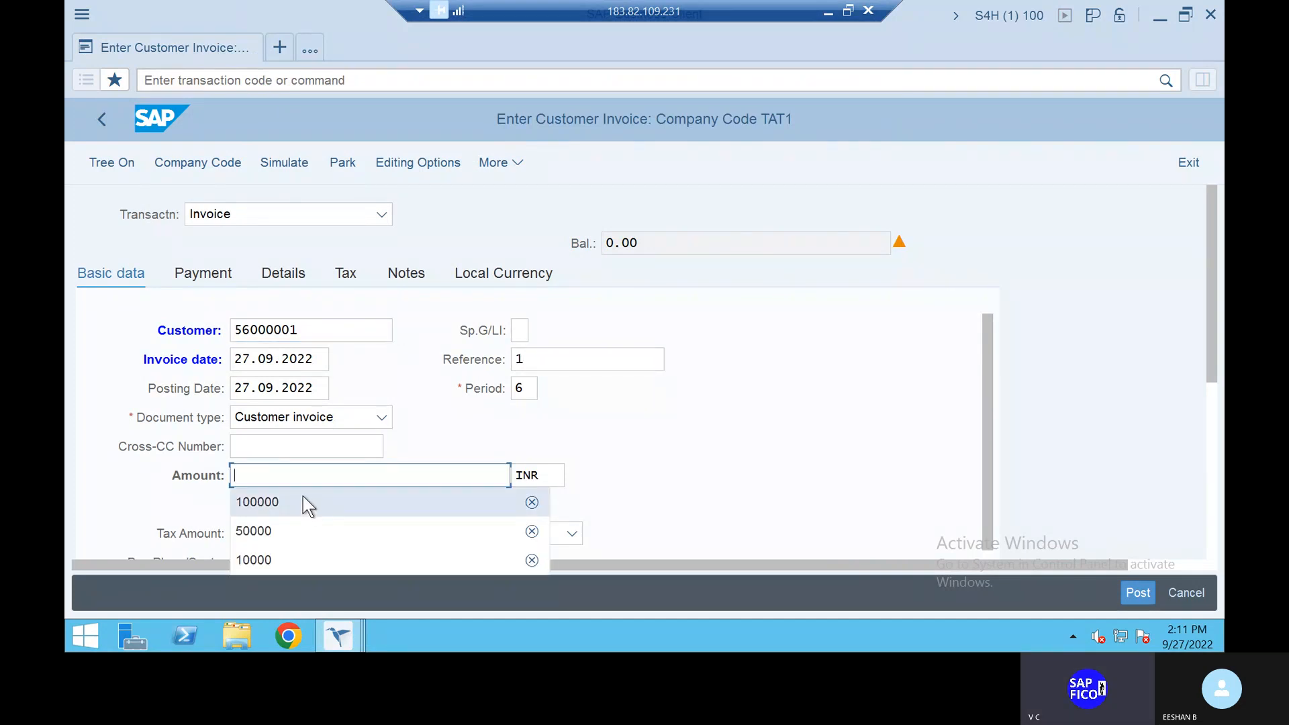
pyautogui.click(303, 503)
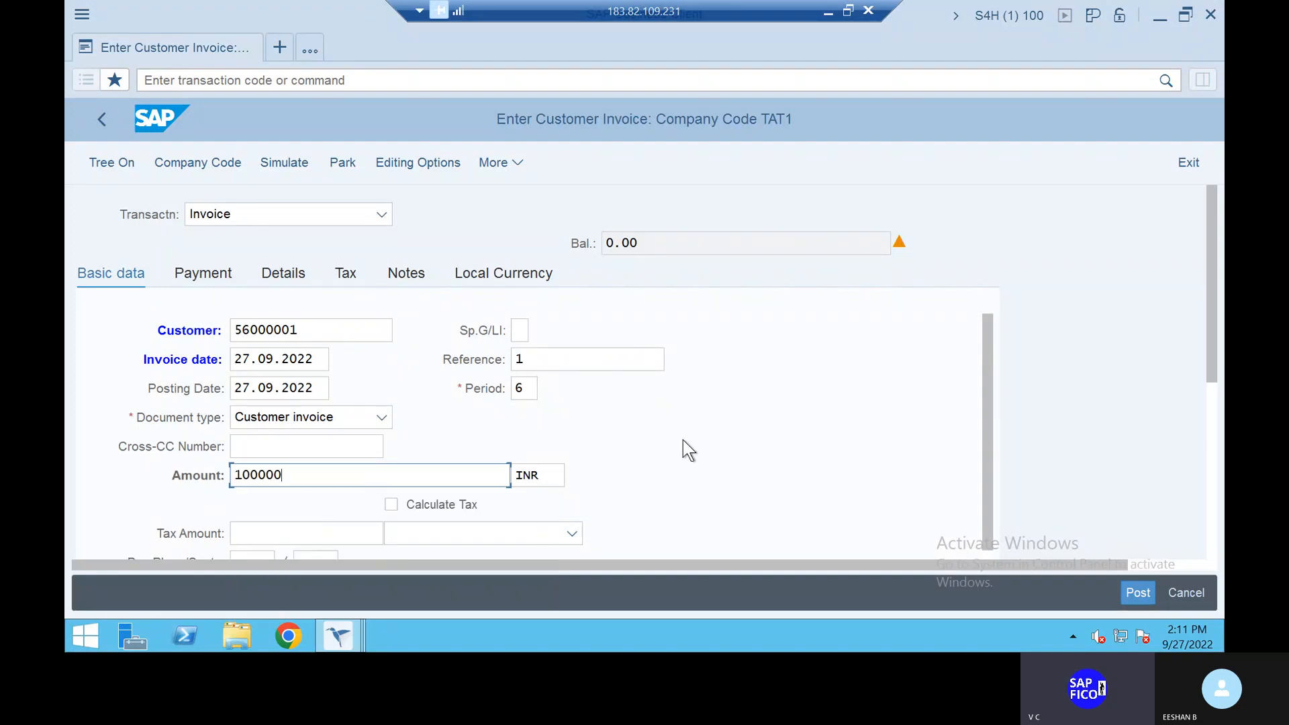
pyautogui.scroll(-2, 682, 440)
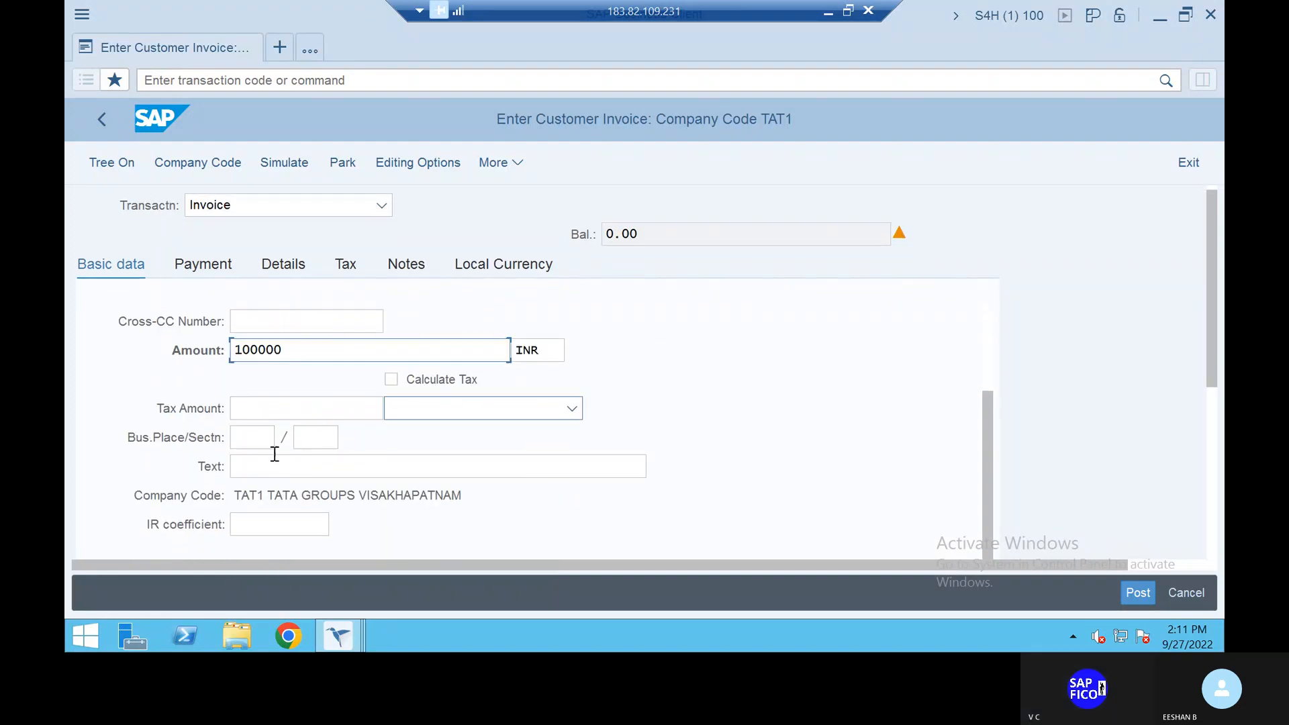
pyautogui.click(273, 468)
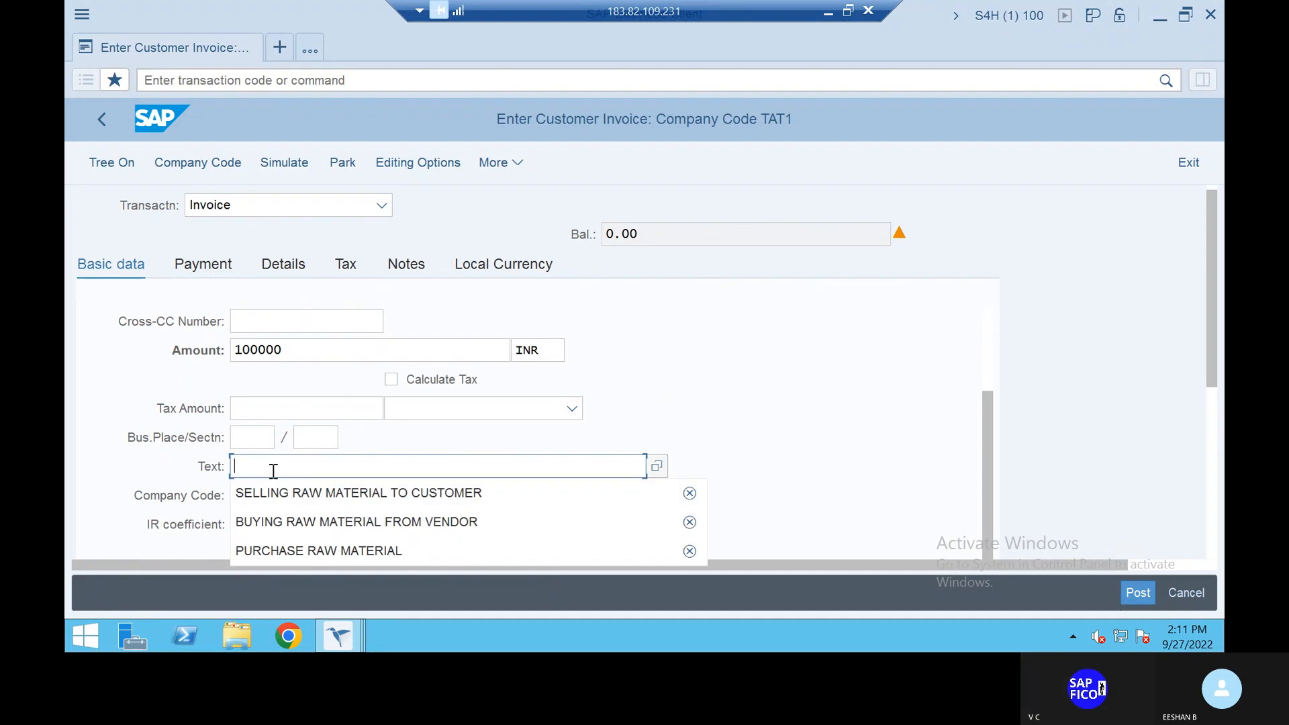
pyautogui.click(306, 500)
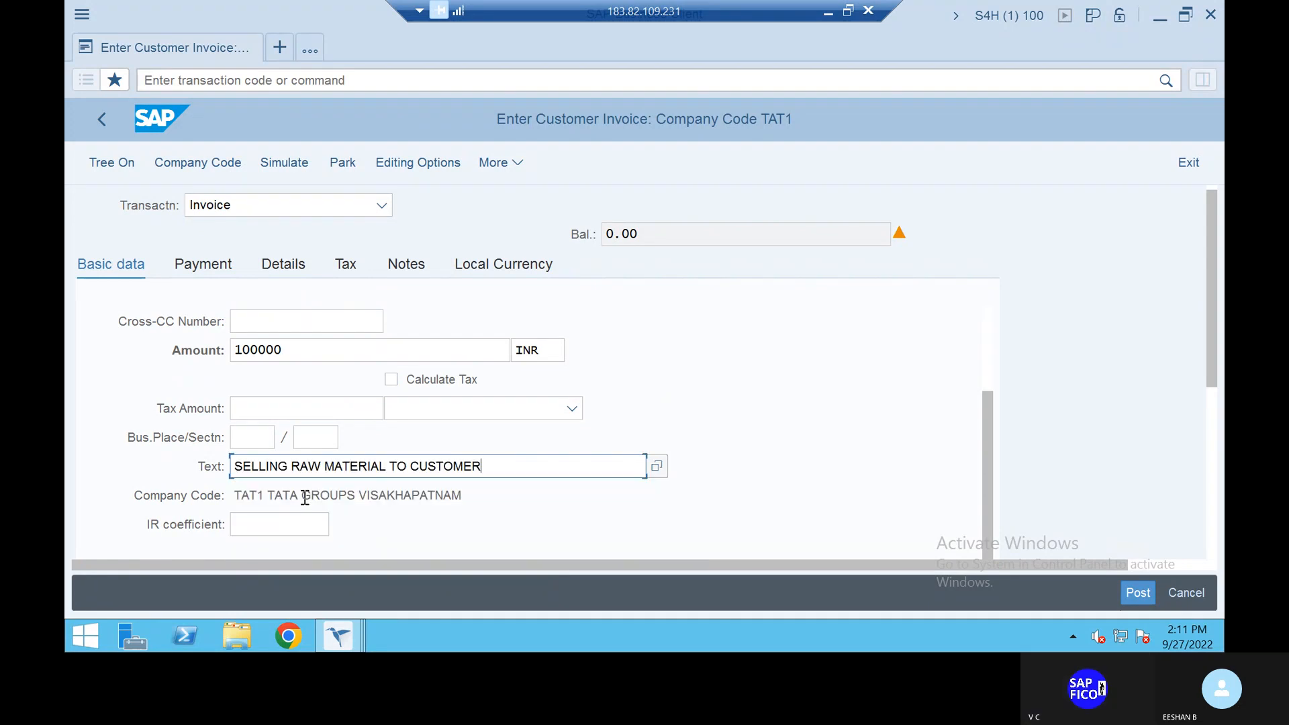
pyautogui.scroll(-1, 771, 490)
pyautogui.scroll(-5, 772, 485)
pyautogui.press('Return')
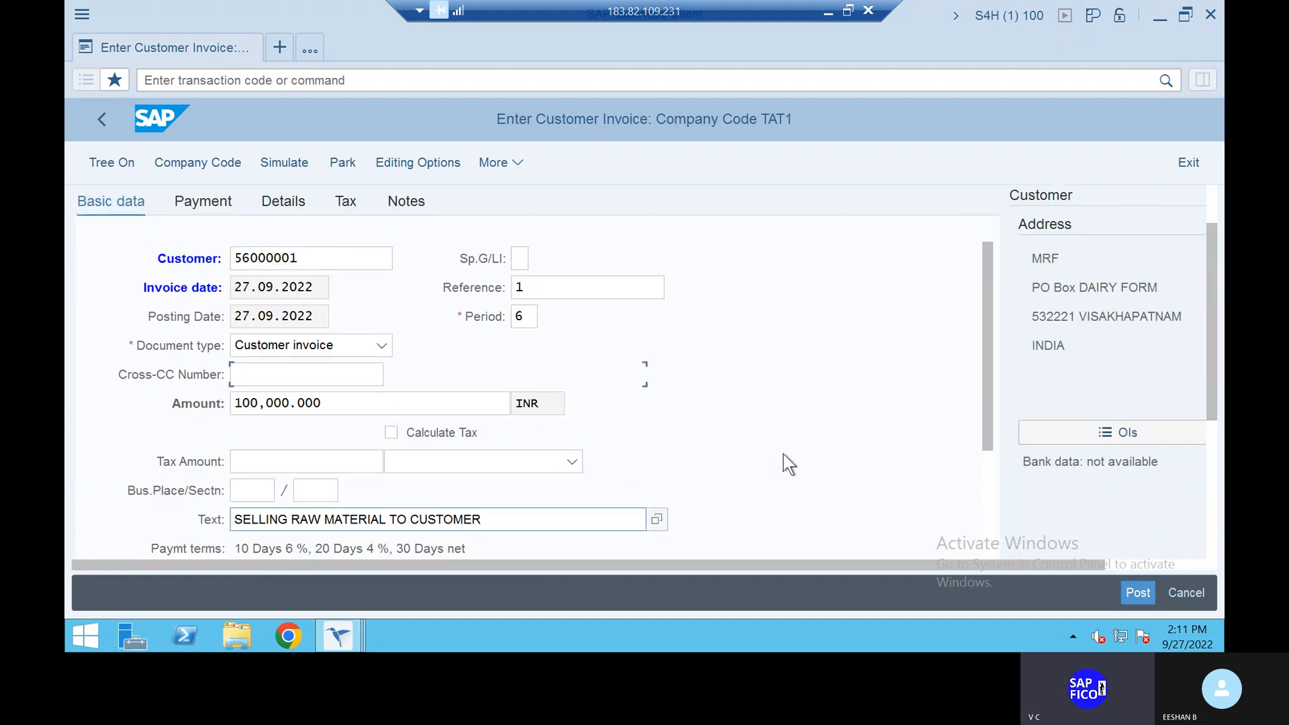
# - Enter 100000 as the first credit line item's amount and choose SALES ACCOUNT (300000) as its G/L account from the account search
pyautogui.scroll(-8, 782, 453)
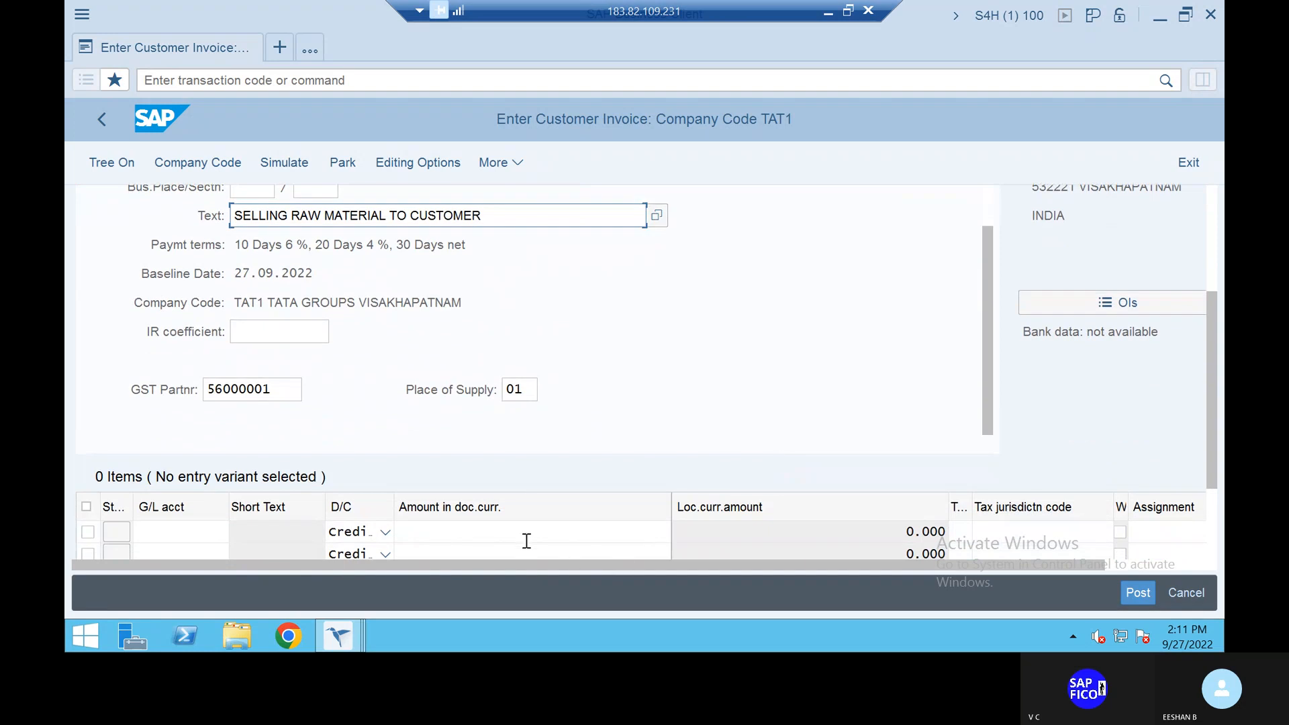
pyautogui.click(522, 536)
pyautogui.click(522, 536)
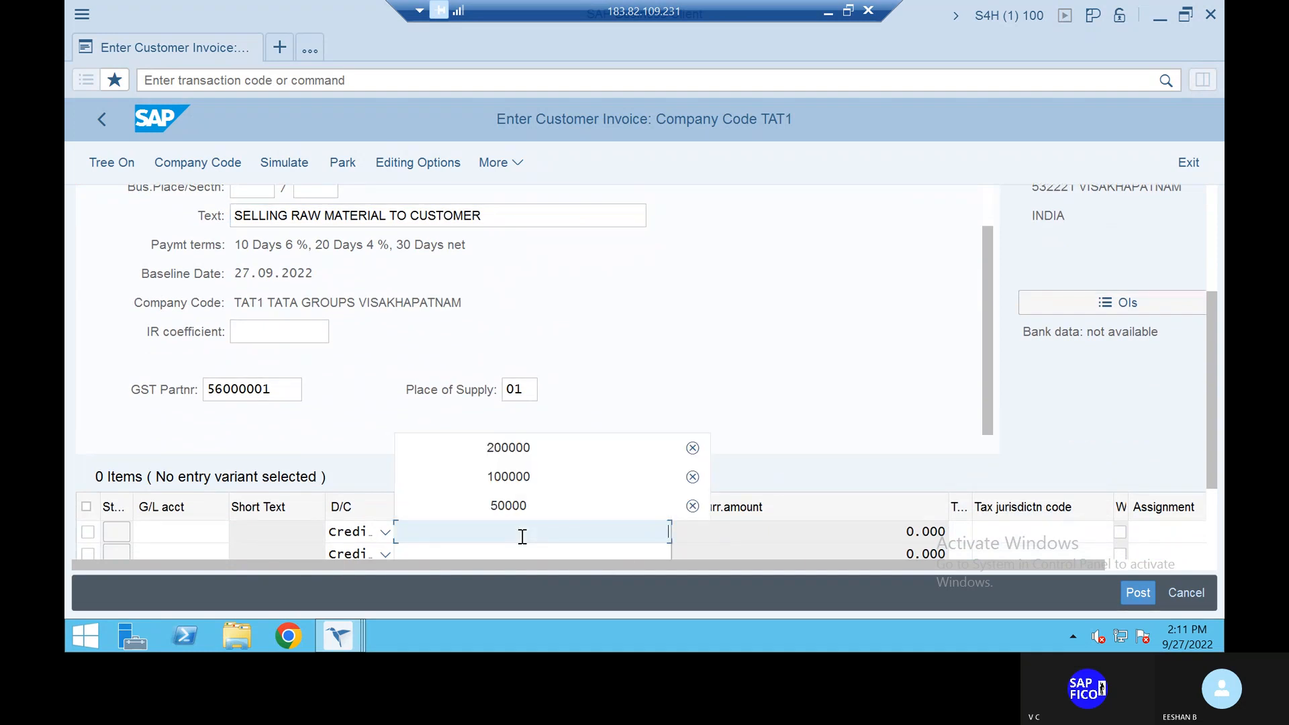
pyautogui.click(566, 476)
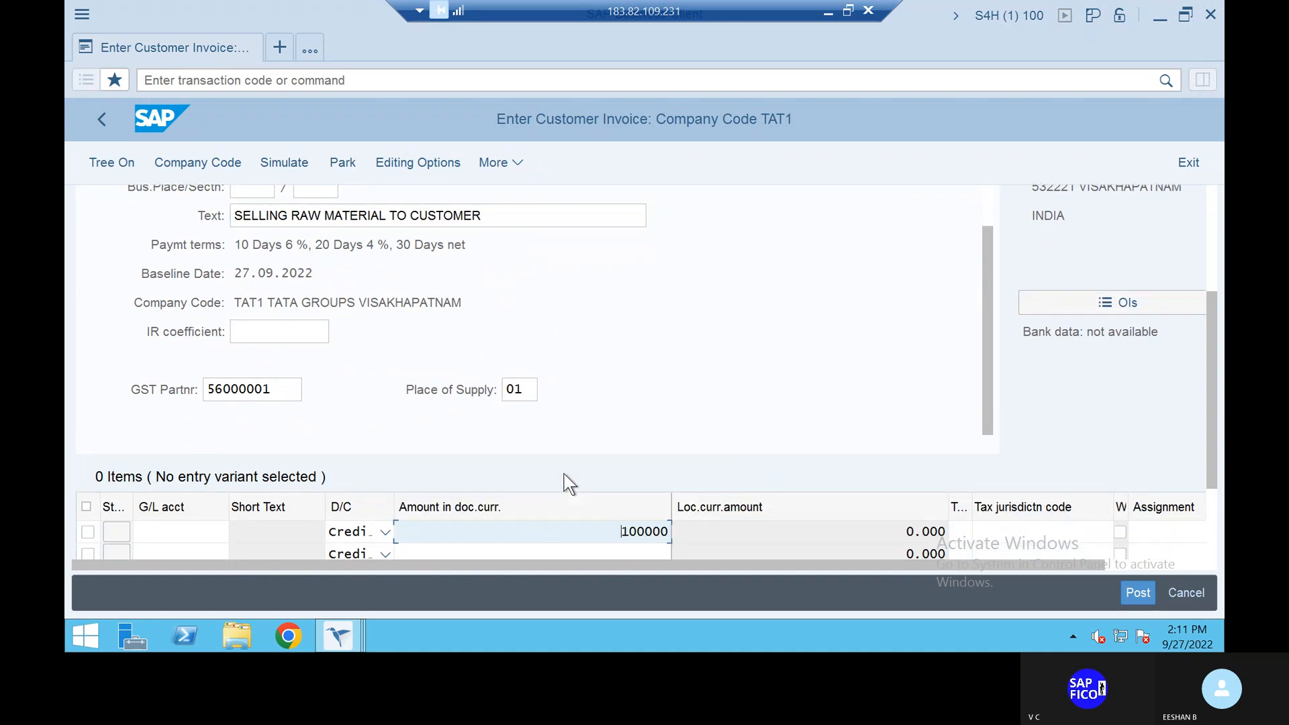
pyautogui.click(190, 533)
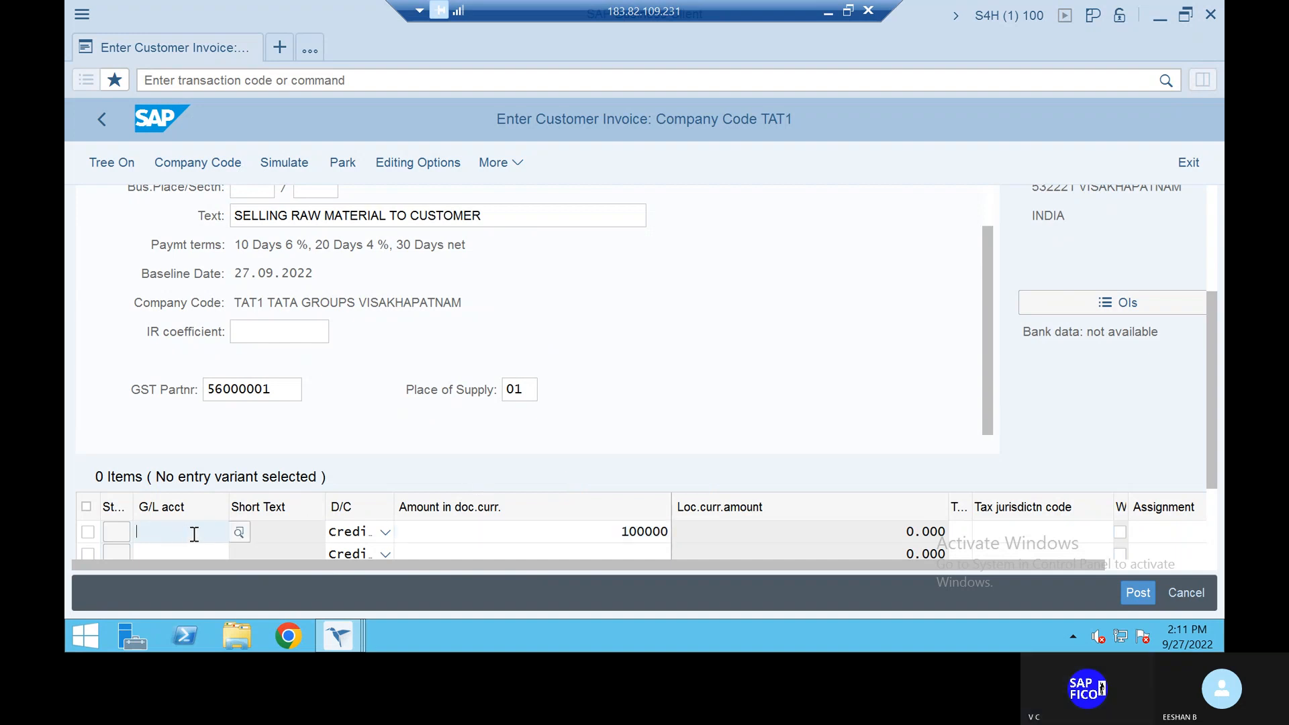
pyautogui.click(237, 531)
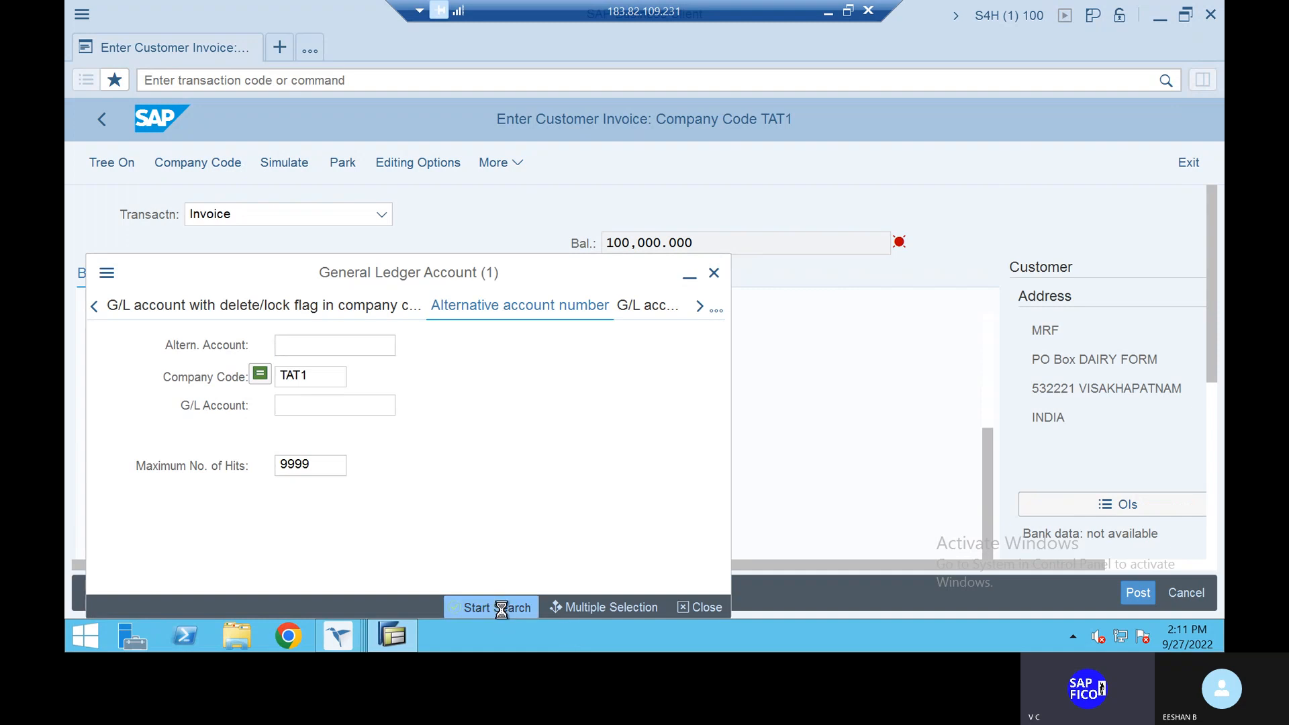
pyautogui.click(501, 608)
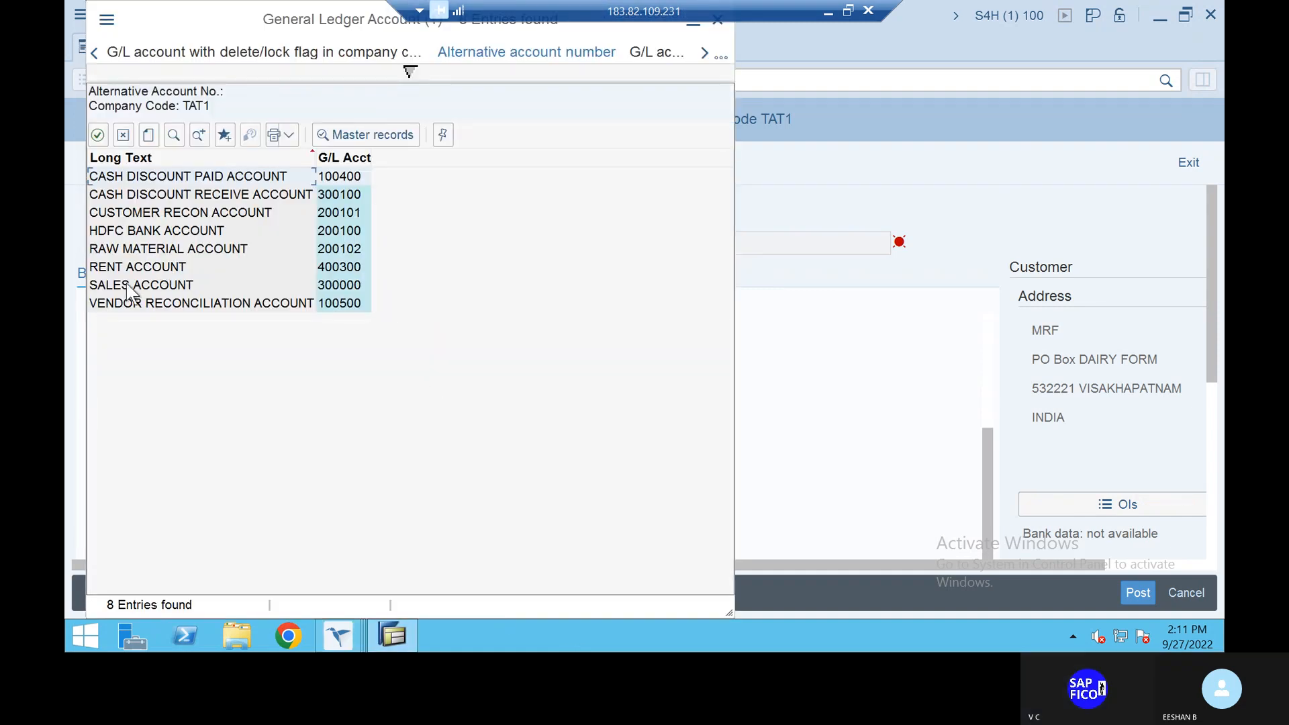
pyautogui.doubleClick(128, 285)
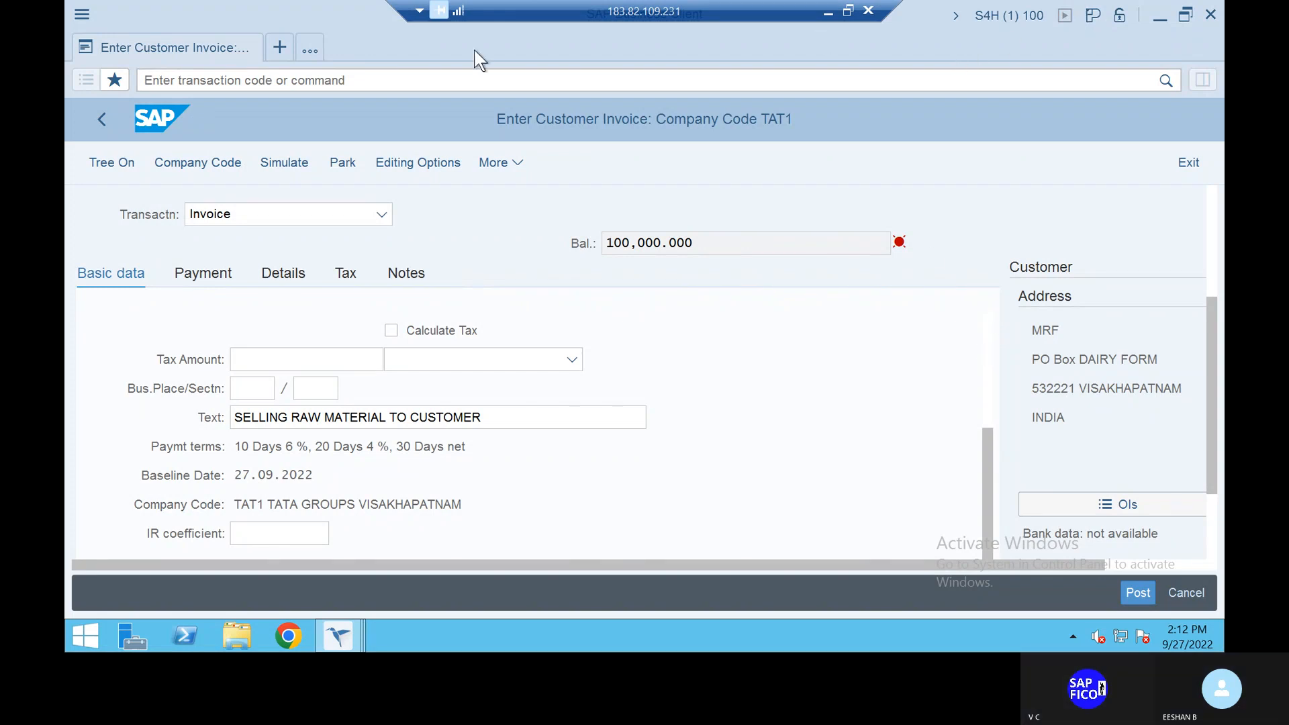
# - Simulate the customer invoice to view its document overview and post the document
pyautogui.click(291, 163)
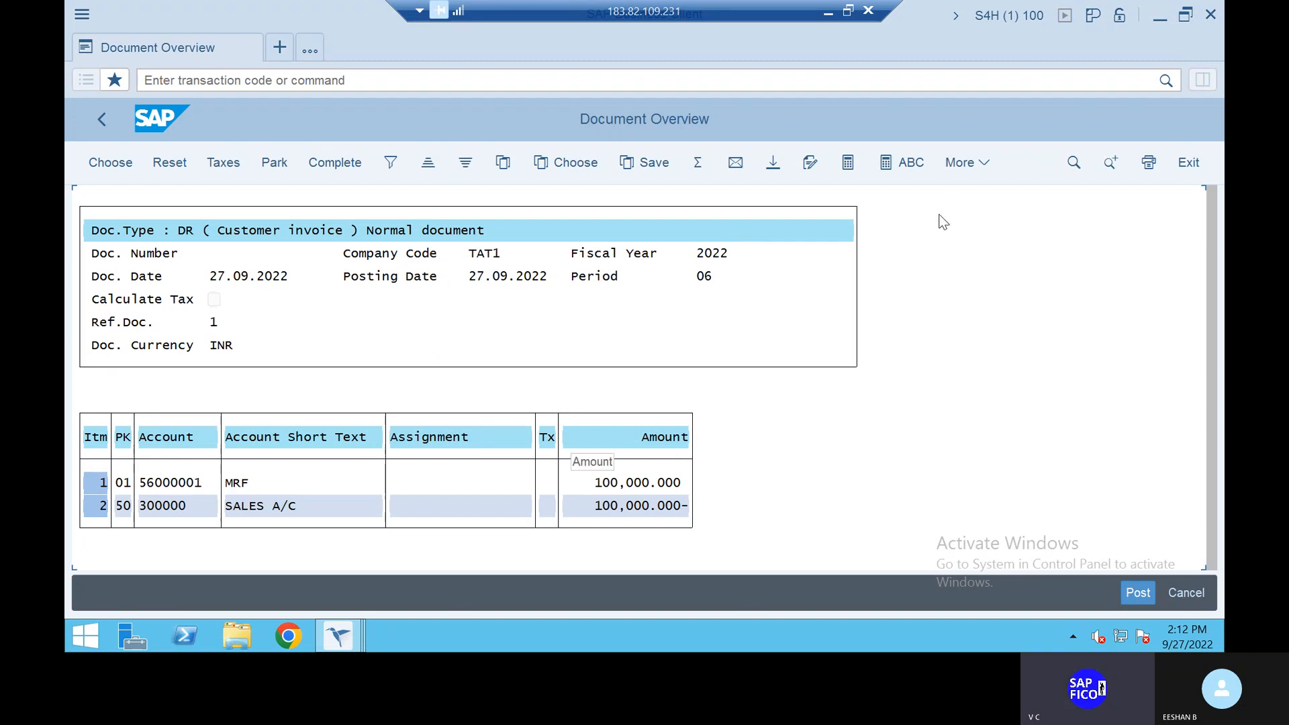
pyautogui.click(1134, 602)
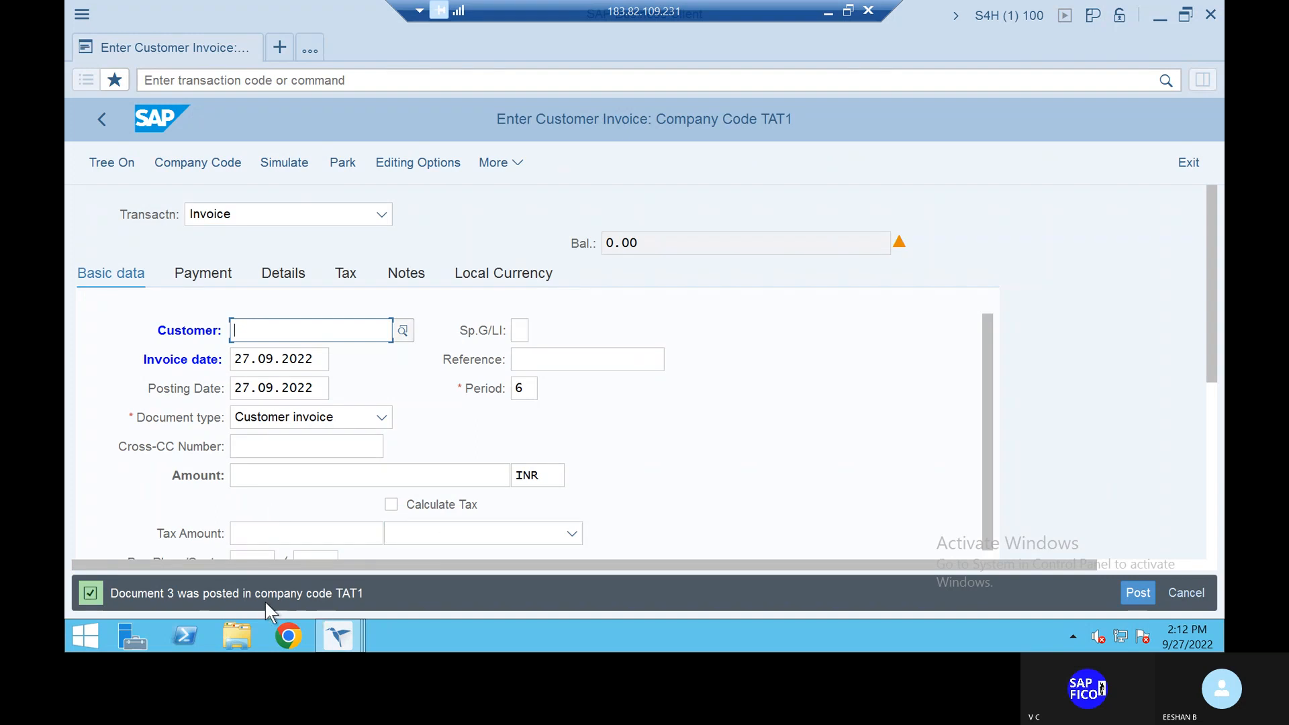
# - Open transaction F-28 for incoming payments and enter document date 27.09.2022 and reference 1
pyautogui.click(314, 82)
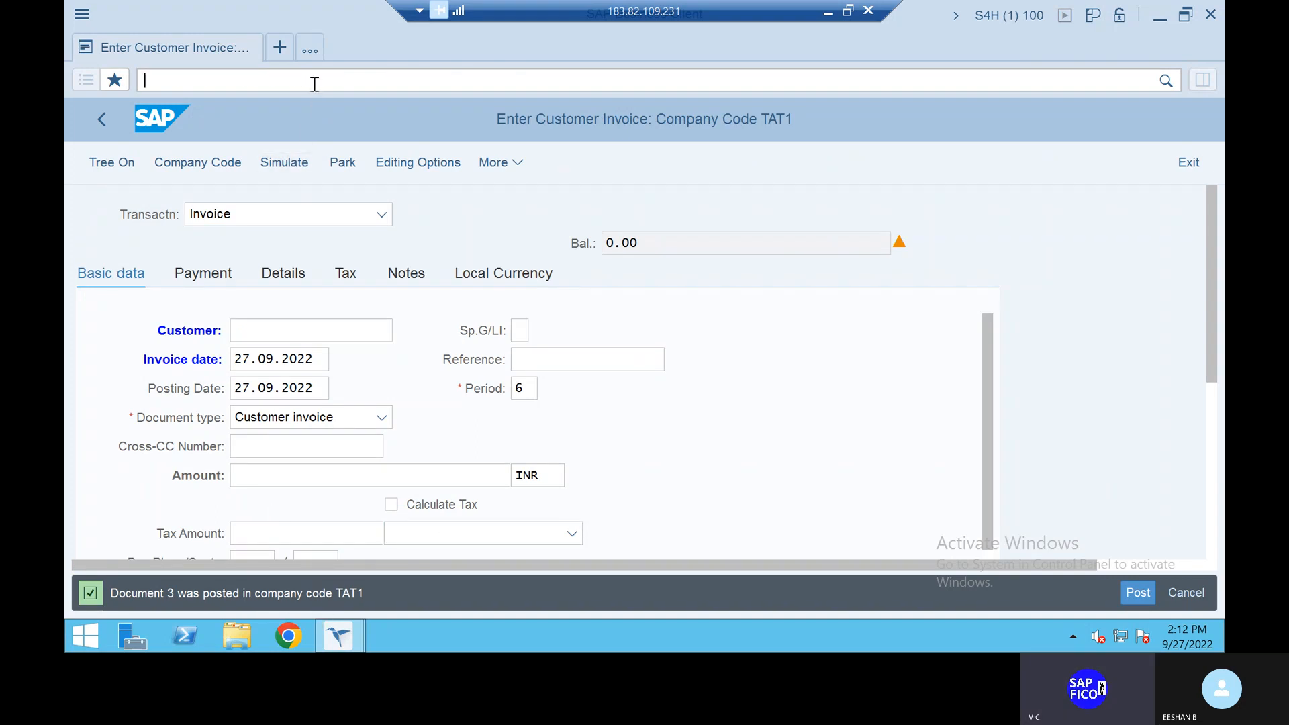
pyautogui.write('/nf-28')
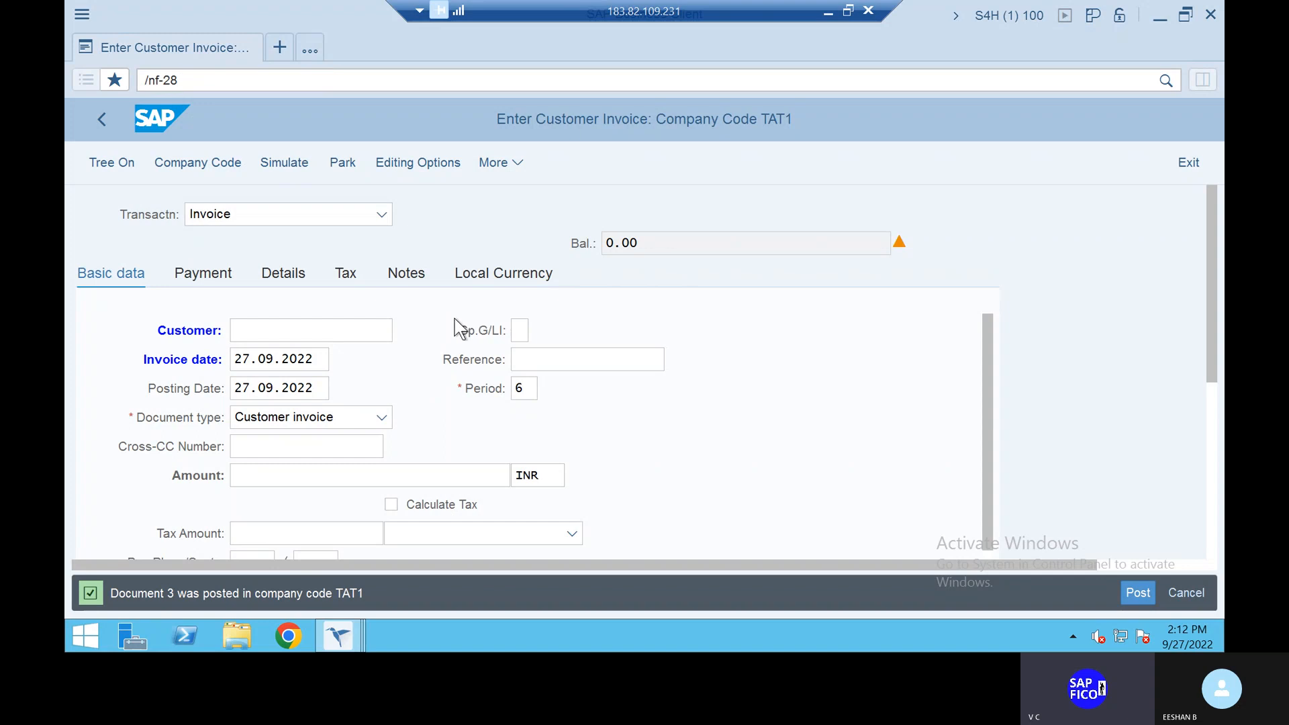
pyautogui.press('Return')
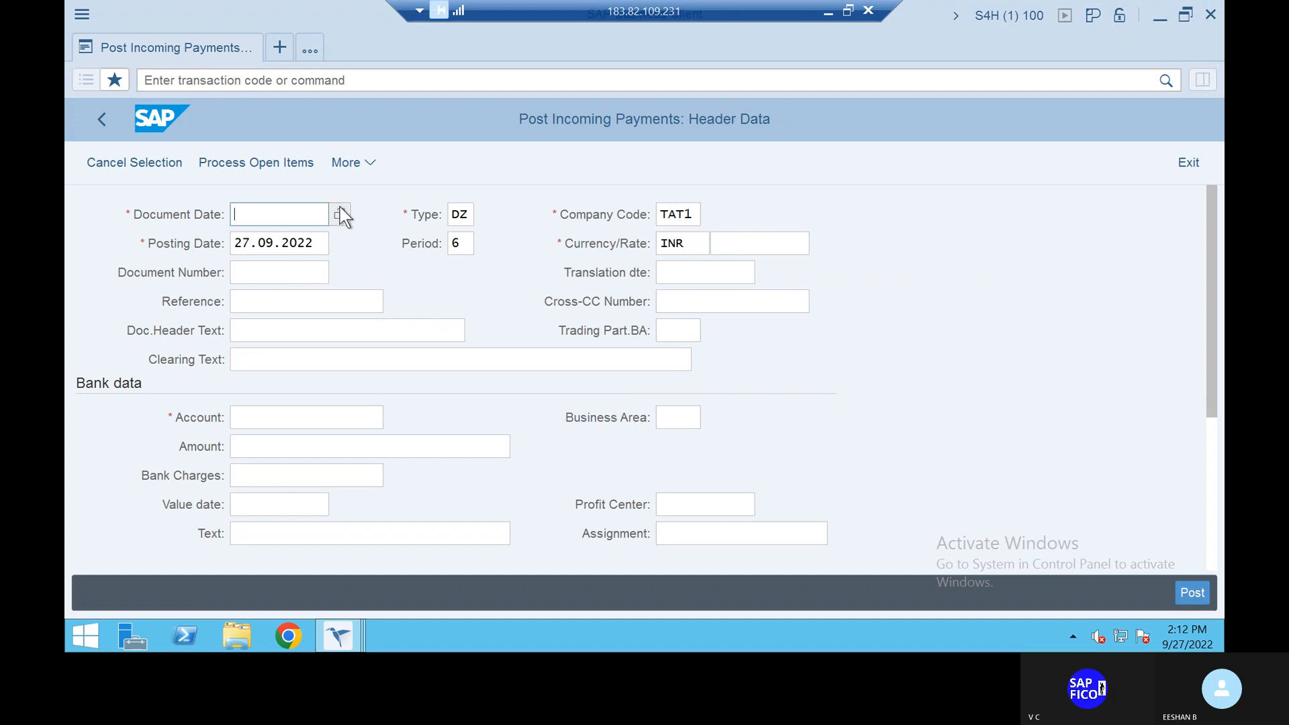
pyautogui.click(275, 215)
pyautogui.write('27')
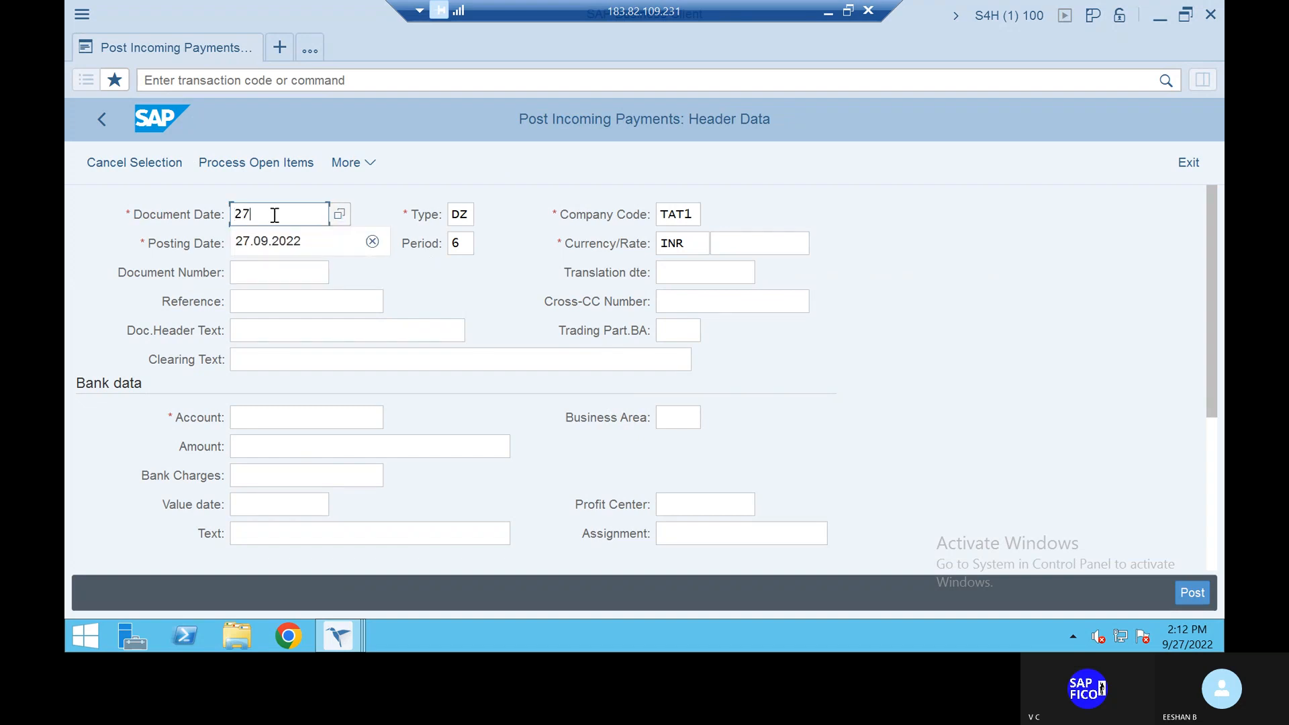
pyautogui.click(289, 243)
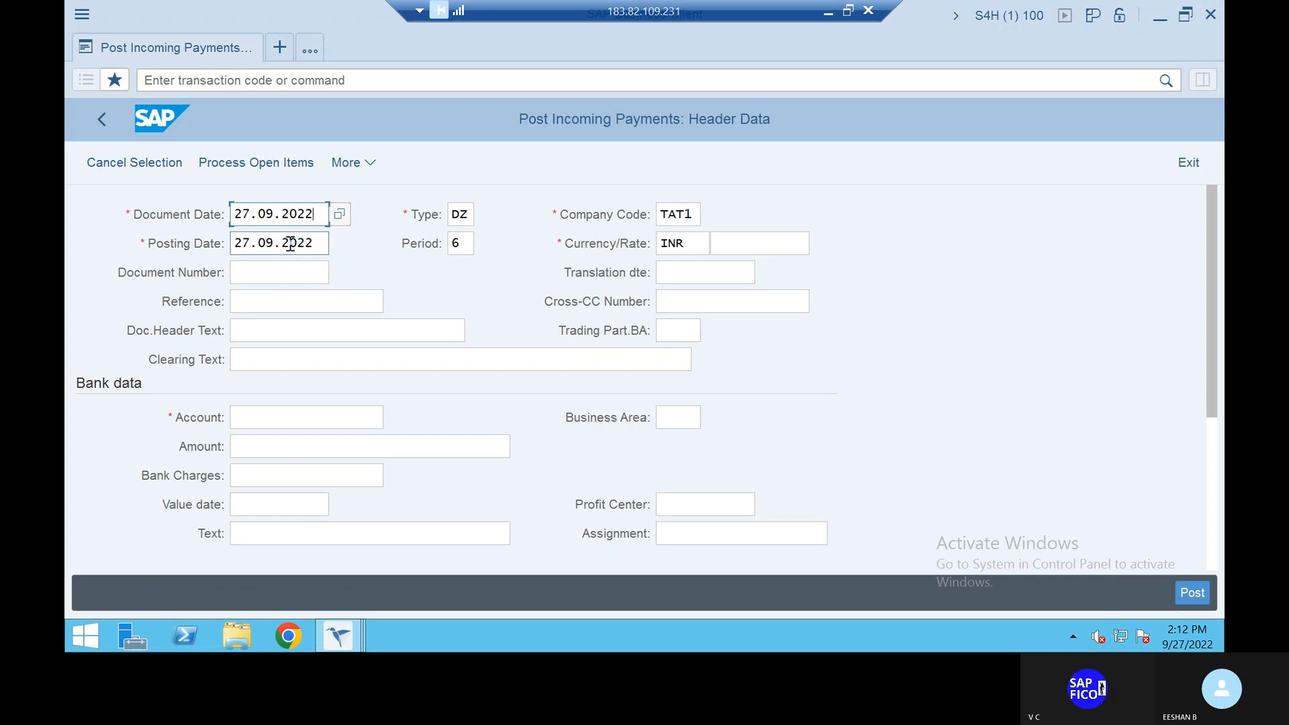
pyautogui.click(246, 301)
pyautogui.write('1')
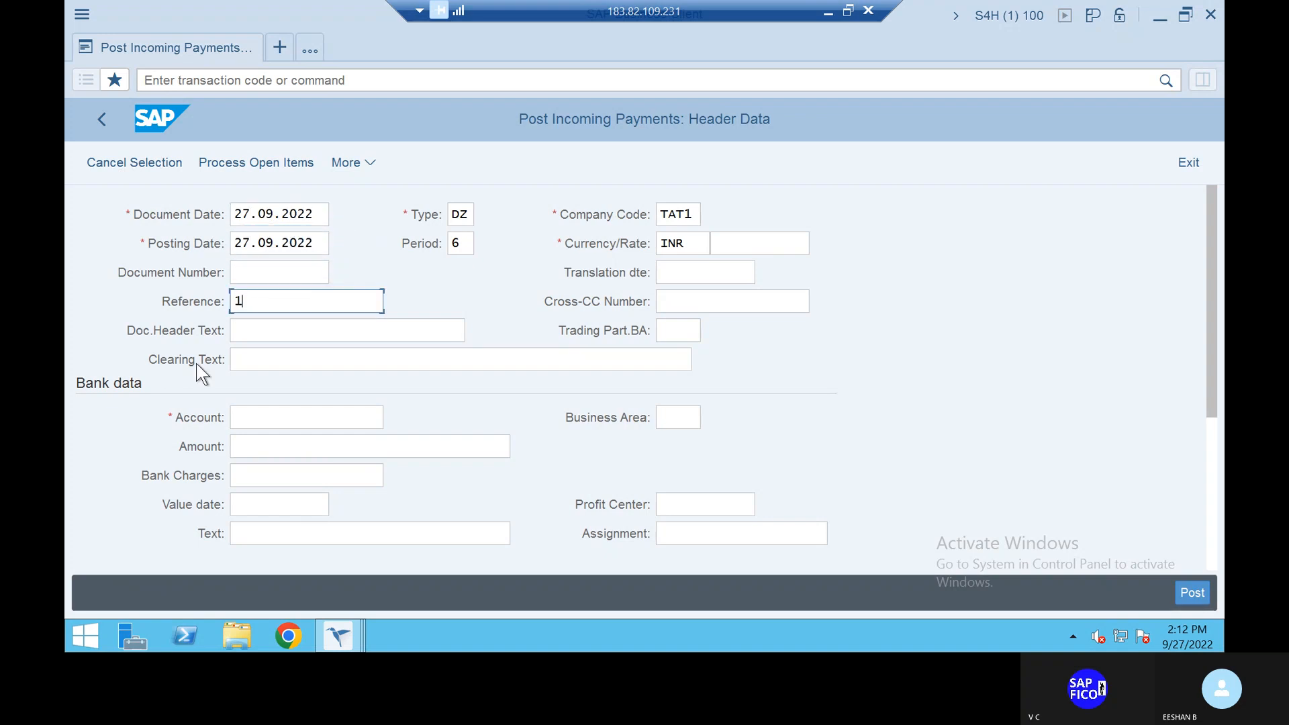
# - Set the payment's document header text and clearing text to PAYMENT RECEIVED FROM CUS
pyautogui.click(255, 336)
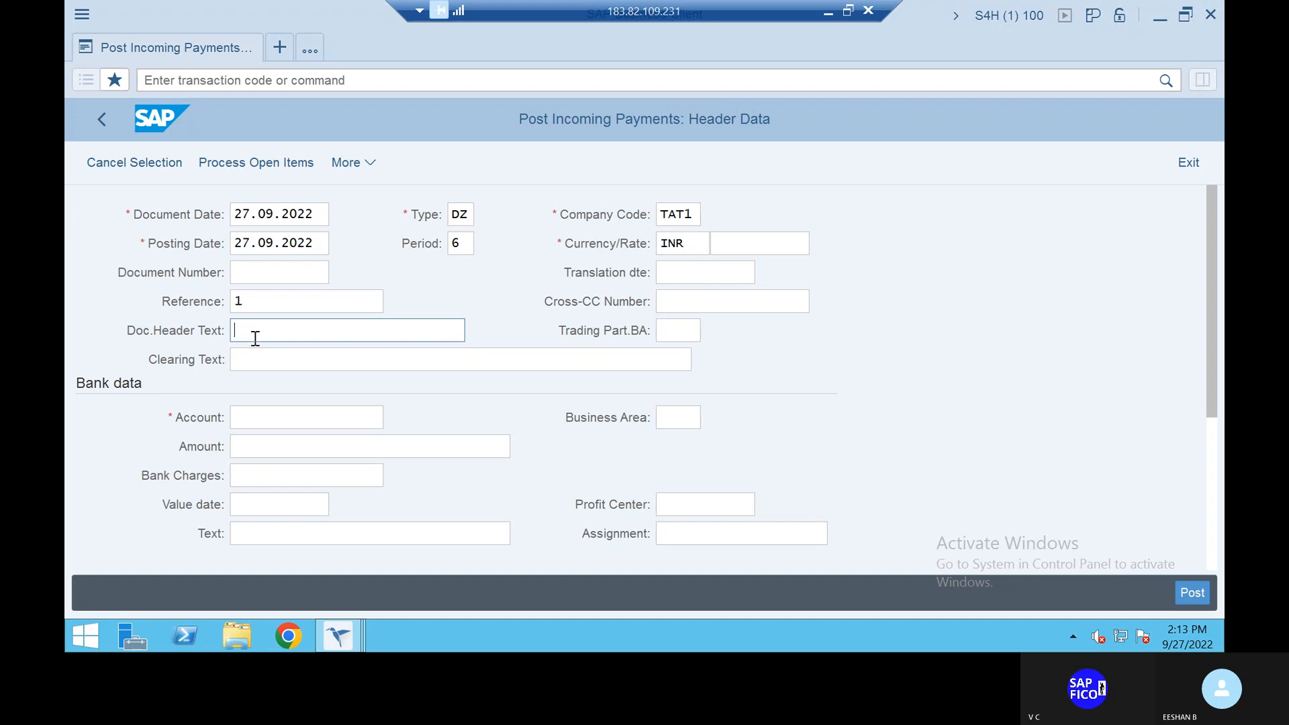
pyautogui.click(255, 337)
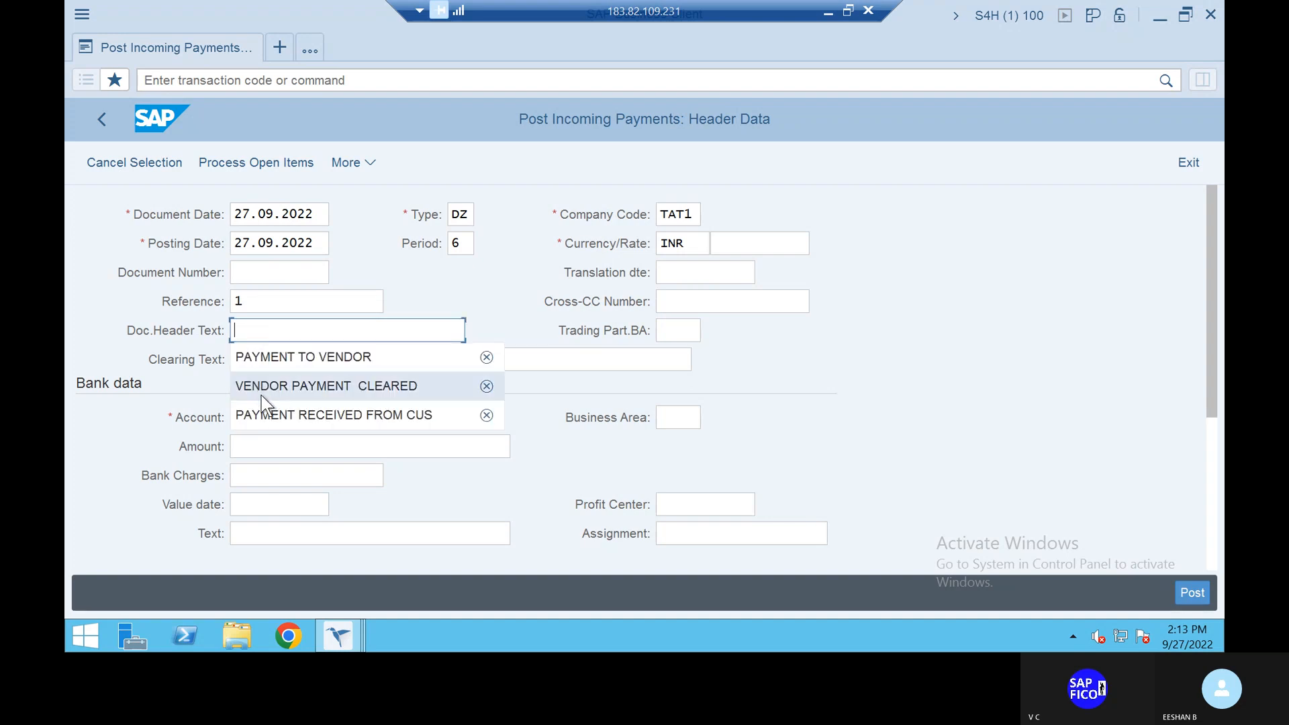
pyautogui.click(263, 416)
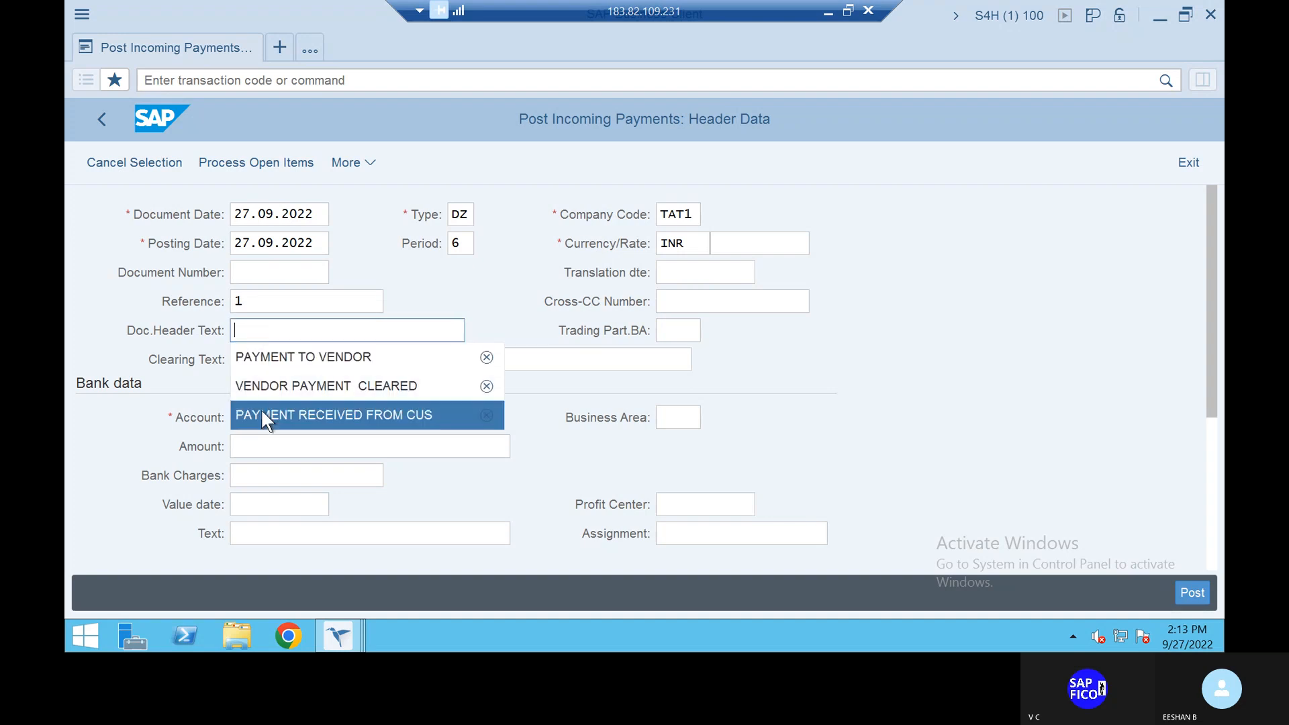
pyautogui.click(269, 360)
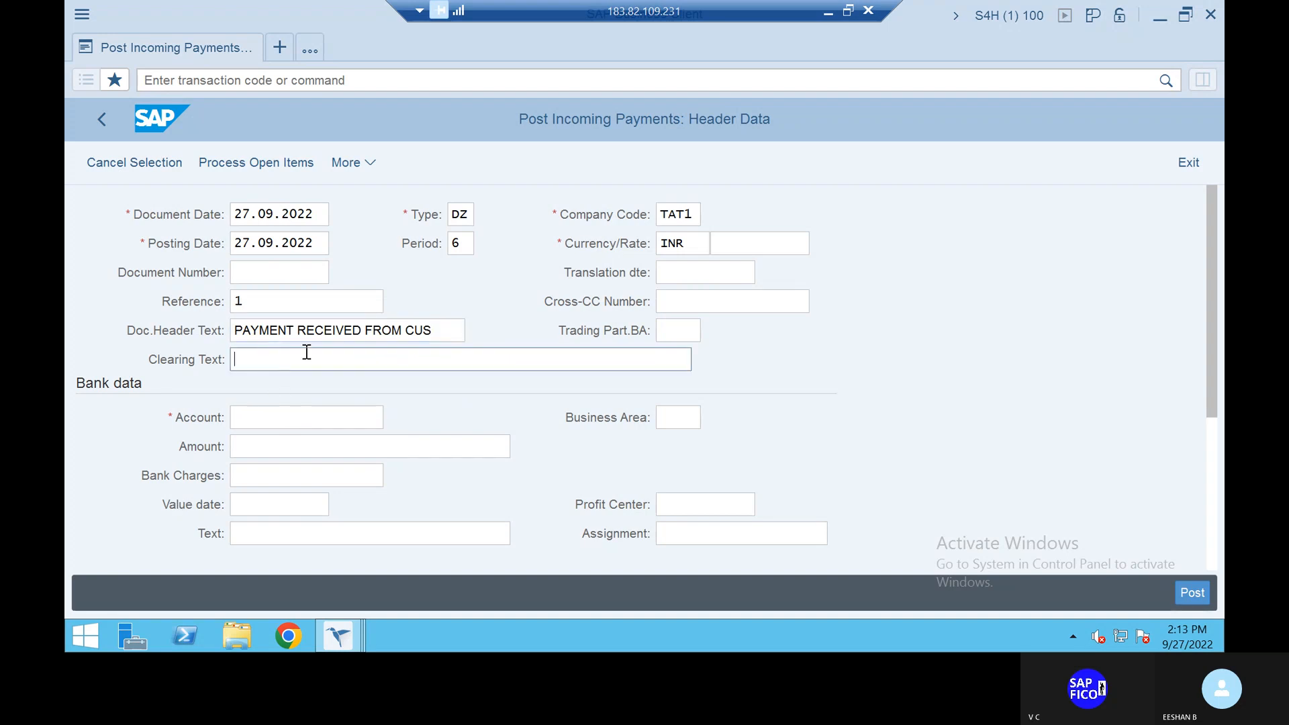
pyautogui.moveTo(440, 330); pyautogui.dragTo(115, 357)
pyautogui.hotkey('ctrl', 'c')
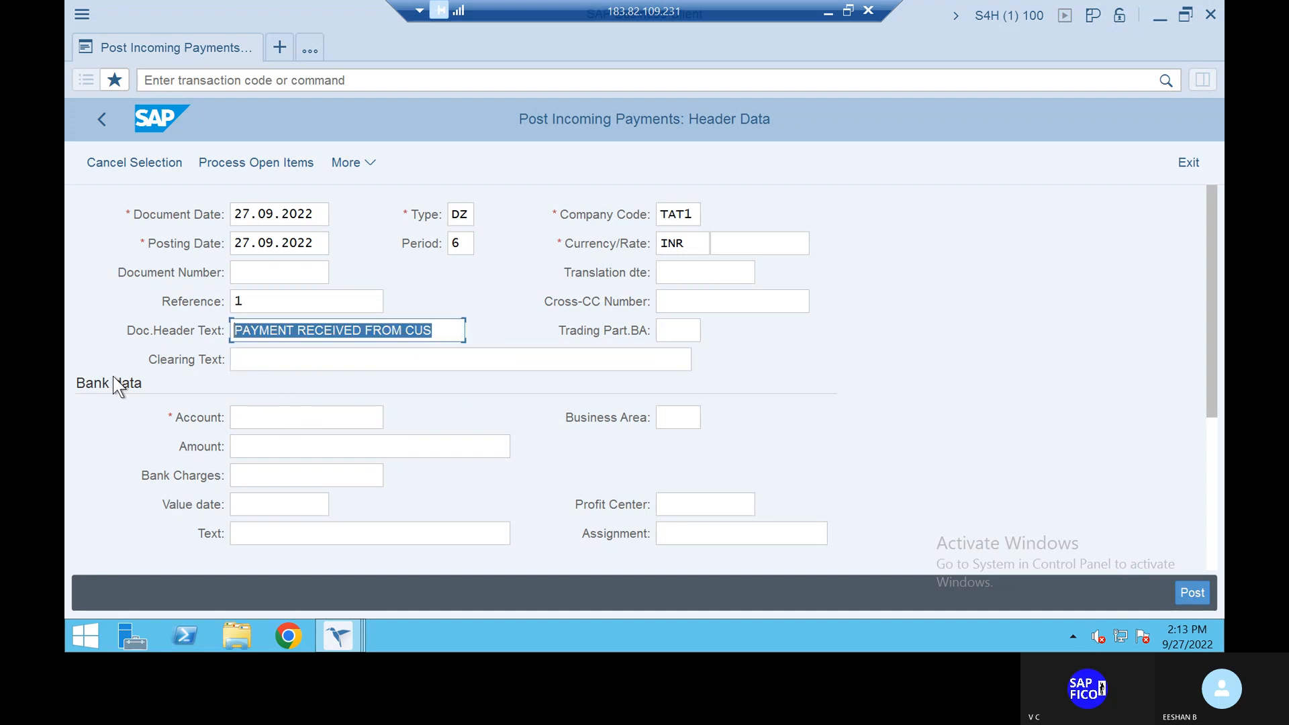
pyautogui.click(301, 357)
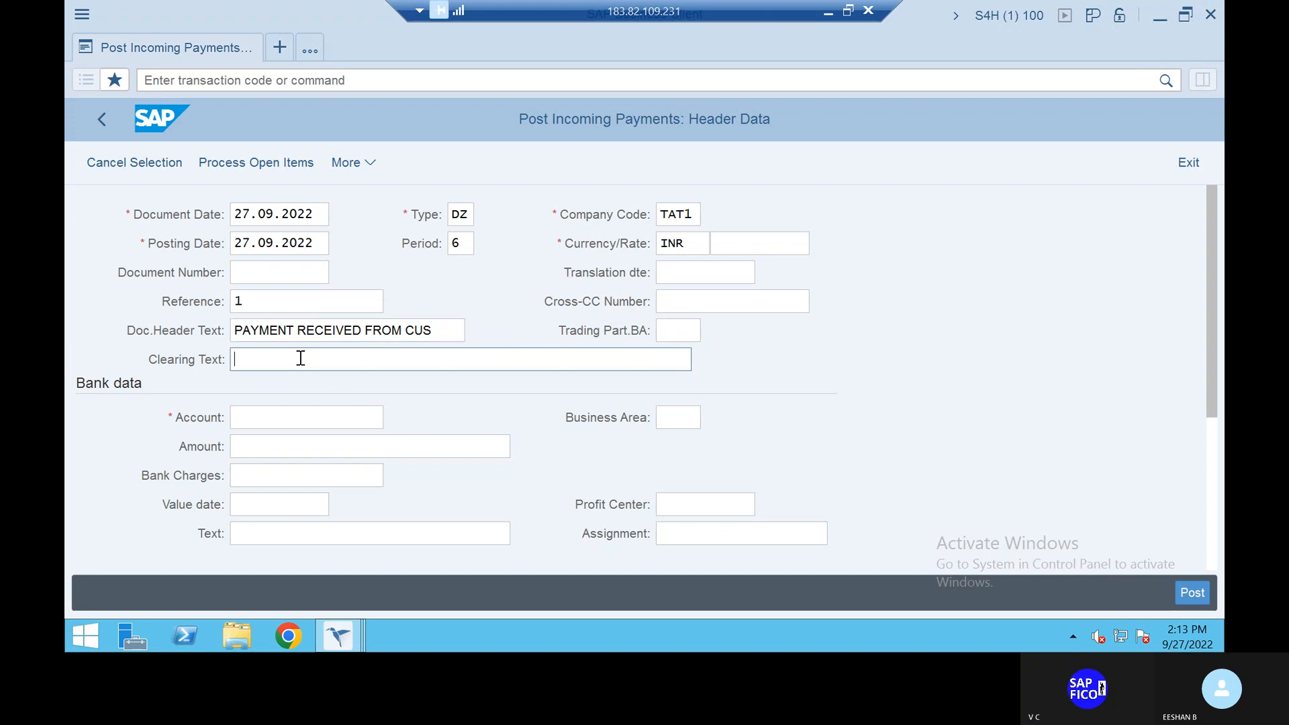
pyautogui.hotkey('ctrl', 'v')
# - Choose HDFC BANK ACCOUNT (200100) as the bank data account from the G/L account search for company code TAT1
pyautogui.click(286, 420)
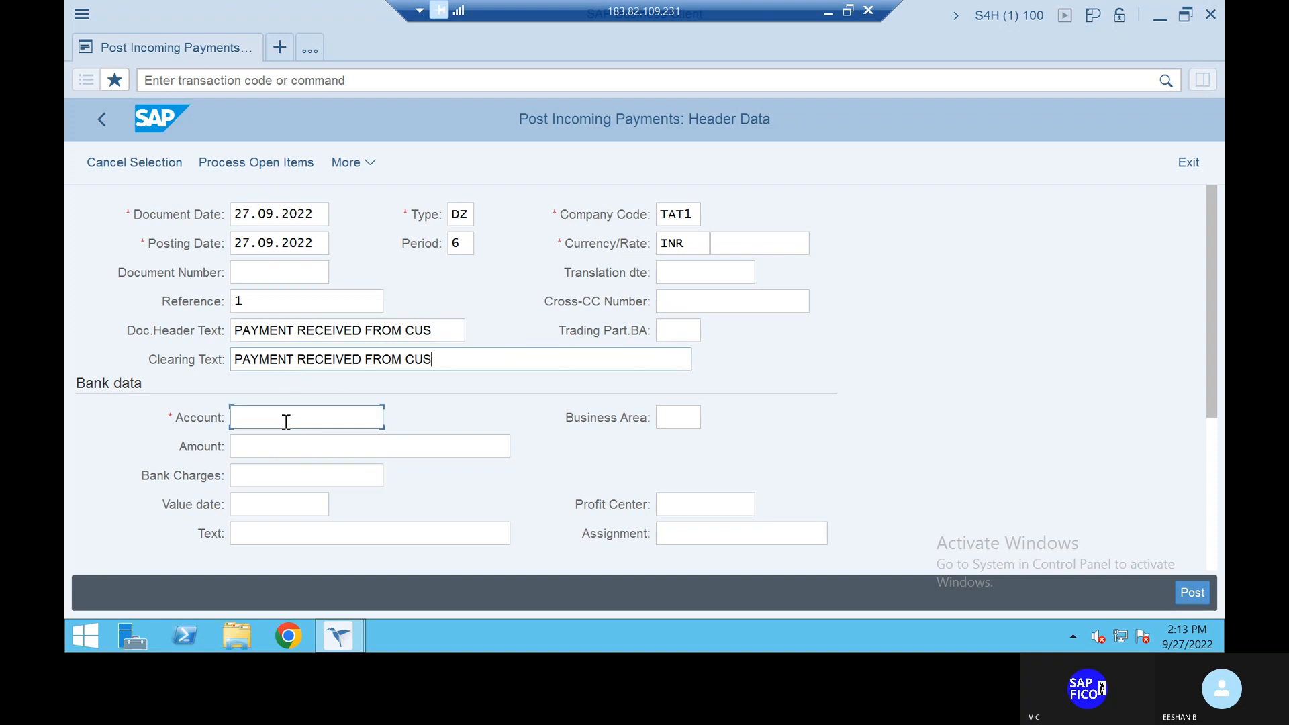
pyautogui.click(393, 419)
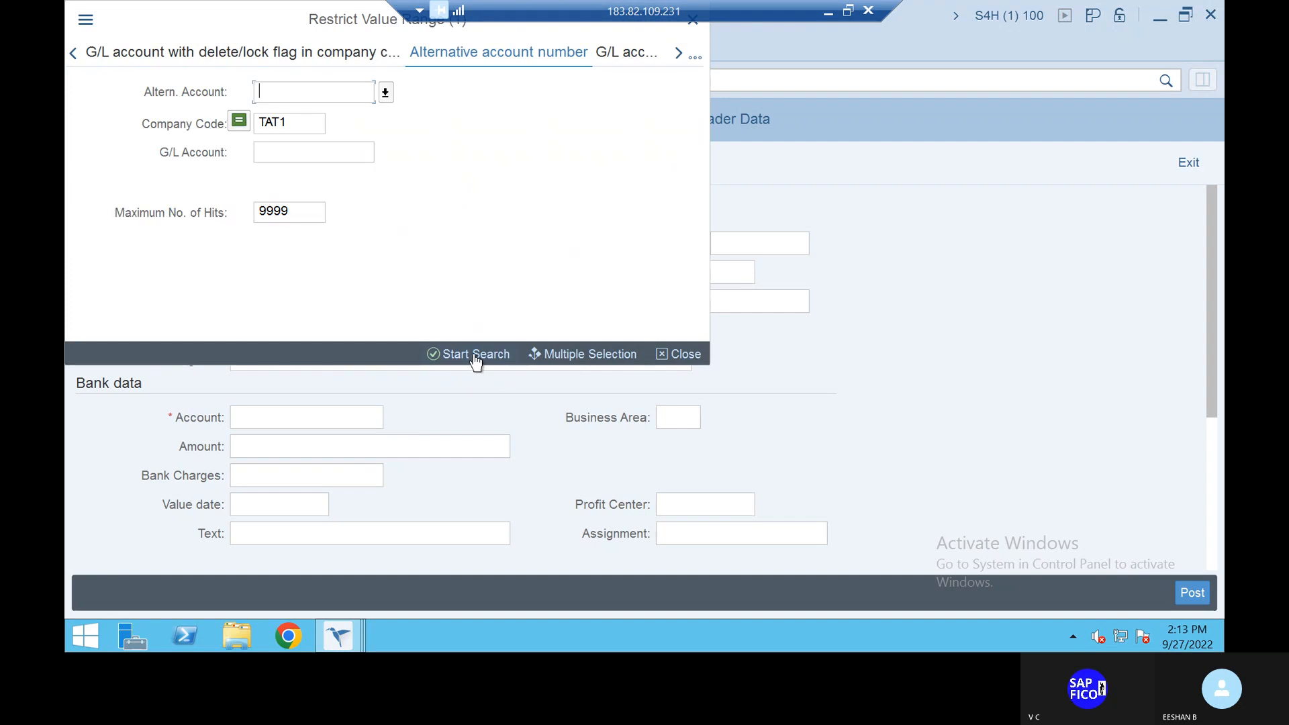
pyautogui.click(474, 355)
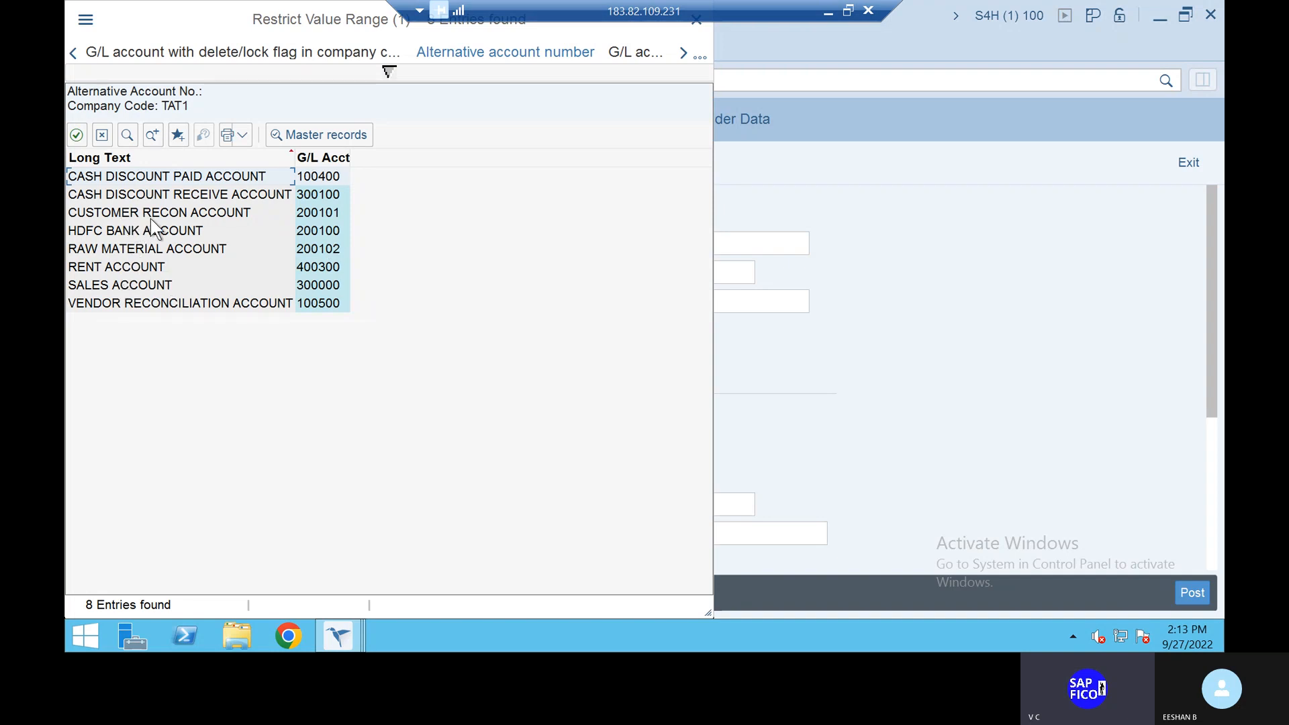
pyautogui.doubleClick(150, 233)
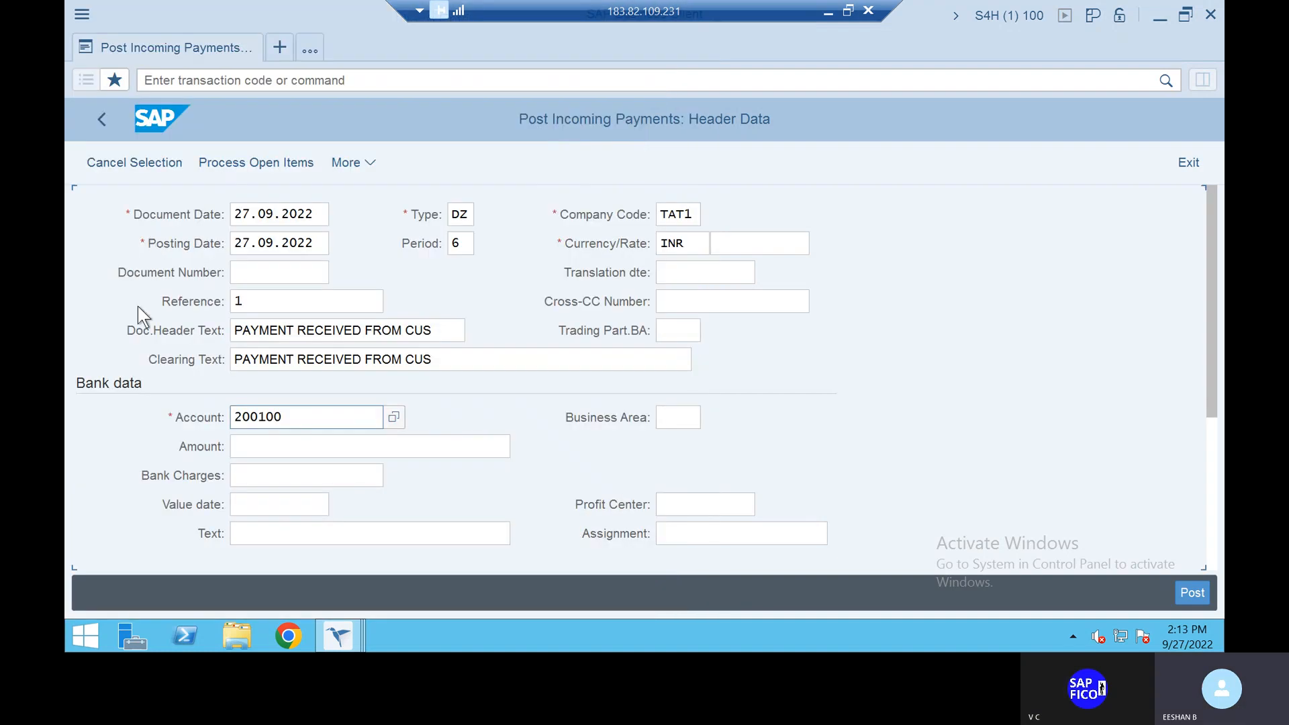
# - Set the bank data's amount to 100000 and its value date to 27.09.2022
pyautogui.click(454, 444)
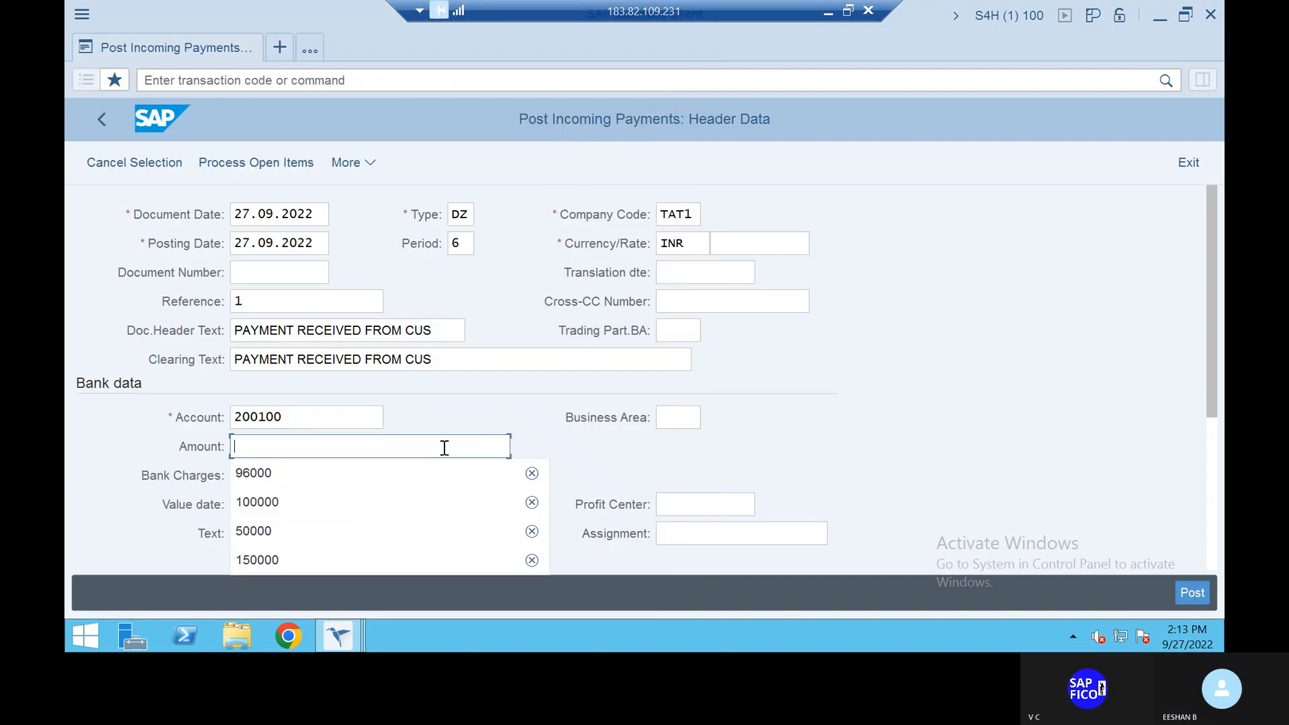
pyautogui.click(288, 509)
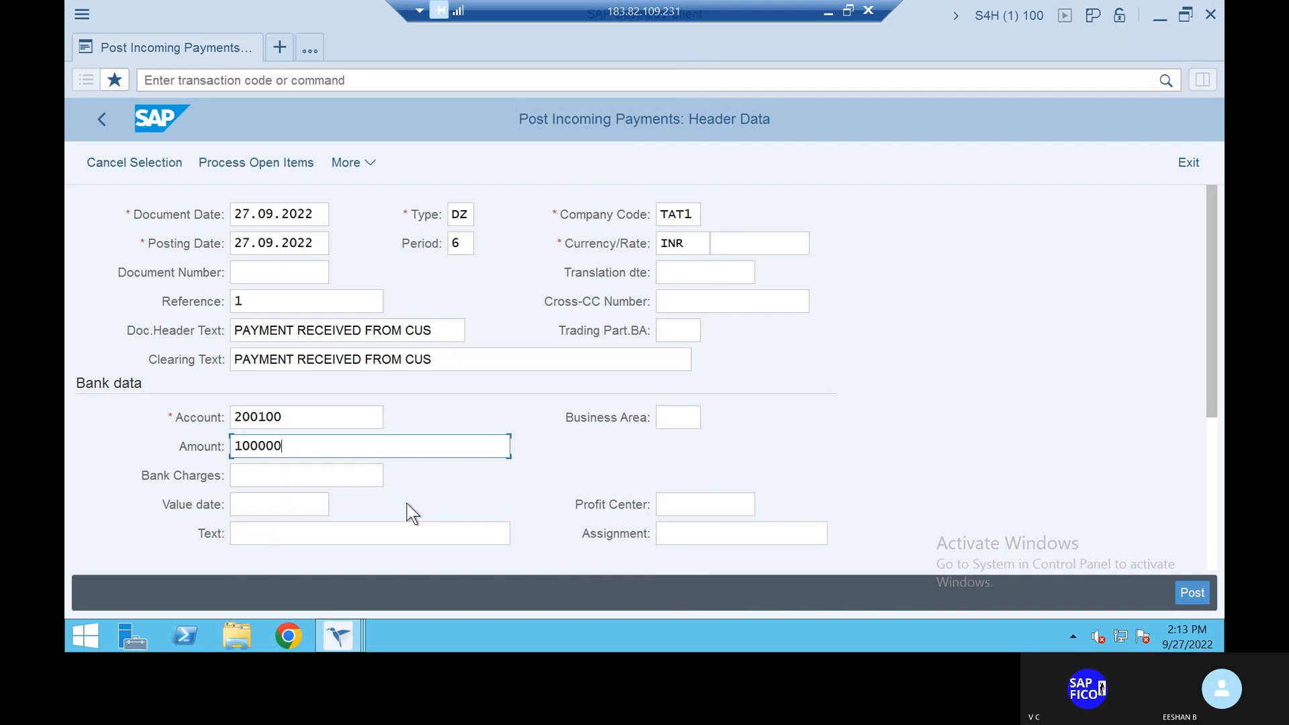
pyautogui.click(305, 502)
pyautogui.write('27')
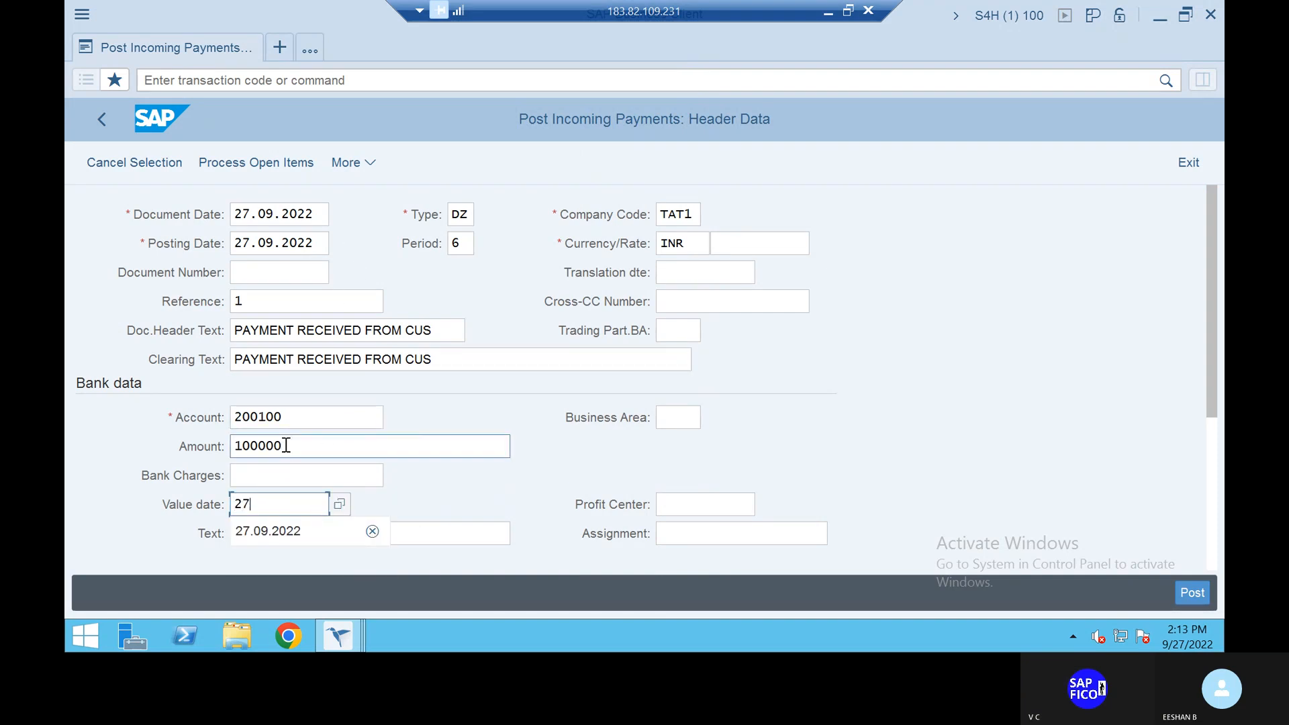
pyautogui.click(273, 530)
pyautogui.press('Return')
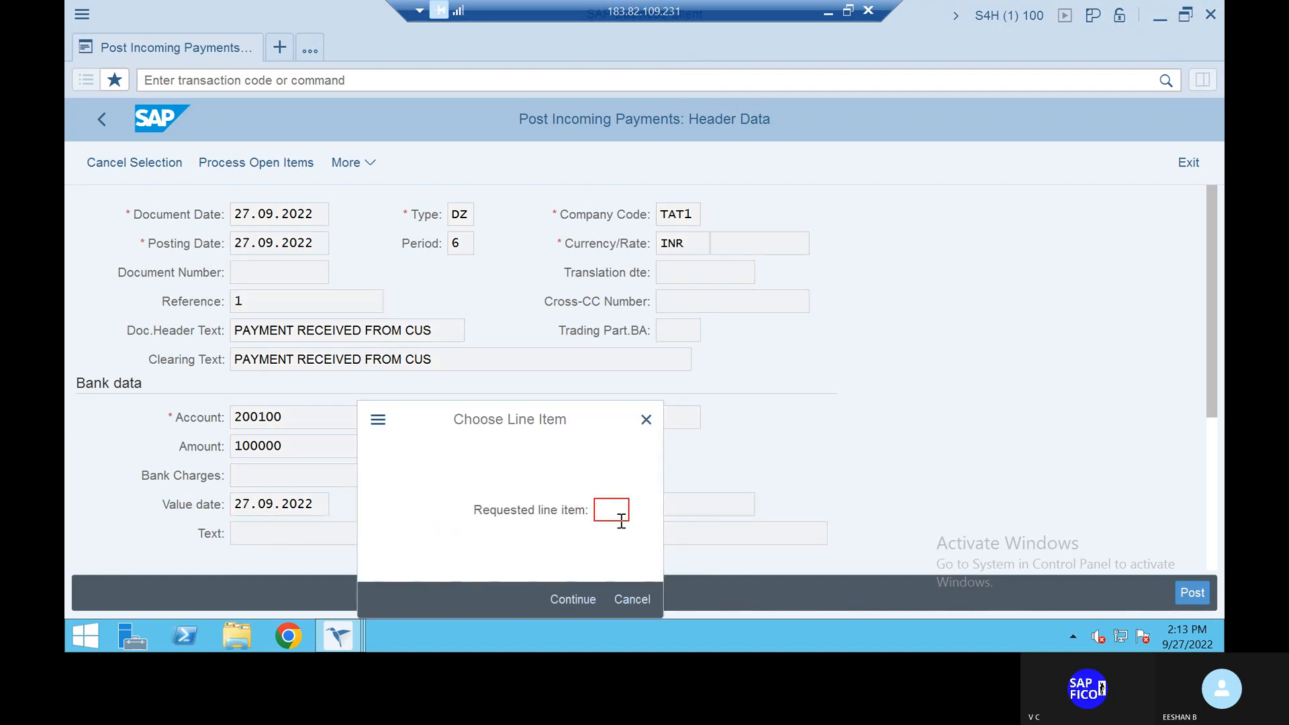
pyautogui.click(645, 422)
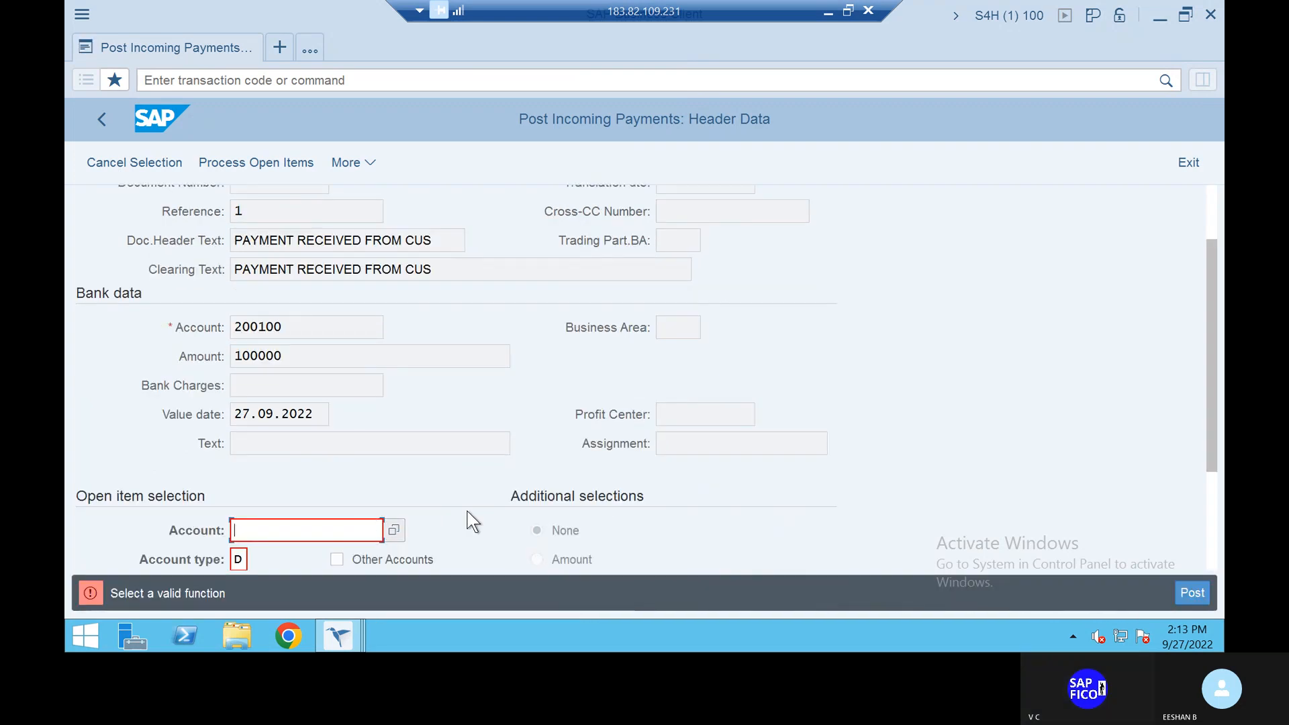
# - Choose customer MRF as the open item selection account and process its open items
pyautogui.scroll(-1, 470, 515)
pyautogui.scroll(-1, 473, 521)
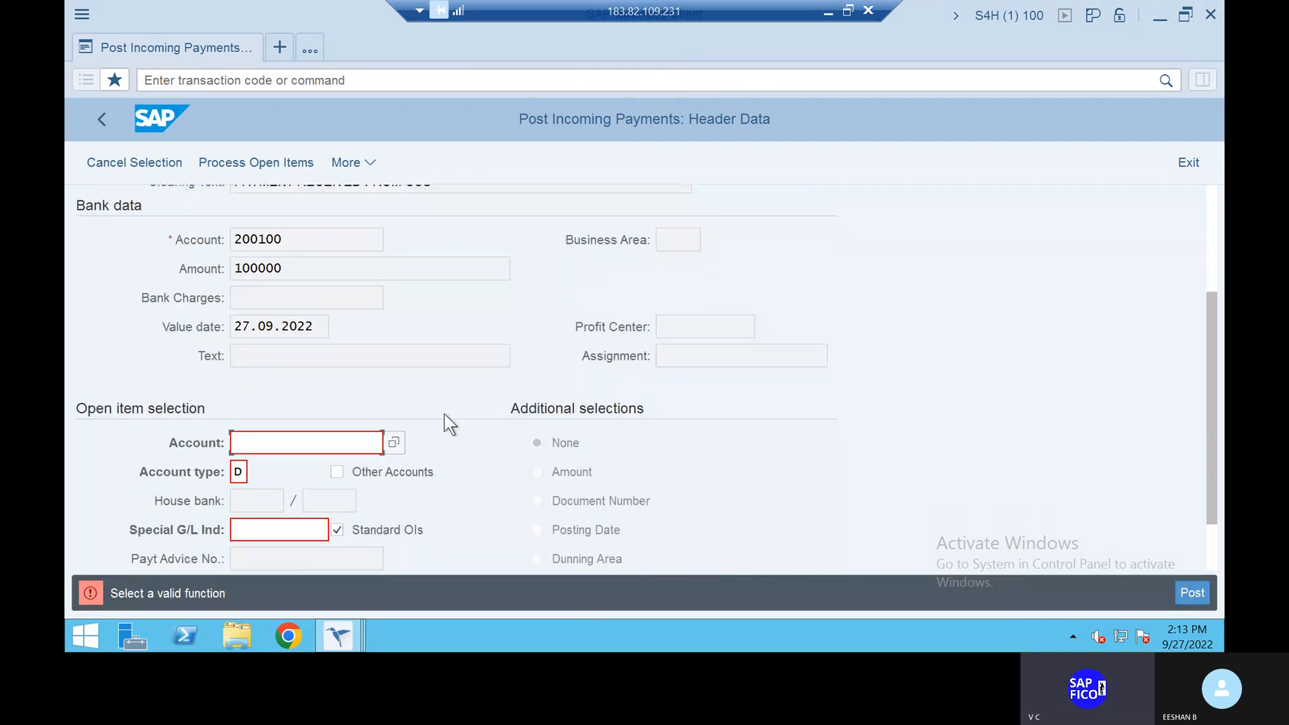
pyautogui.click(393, 443)
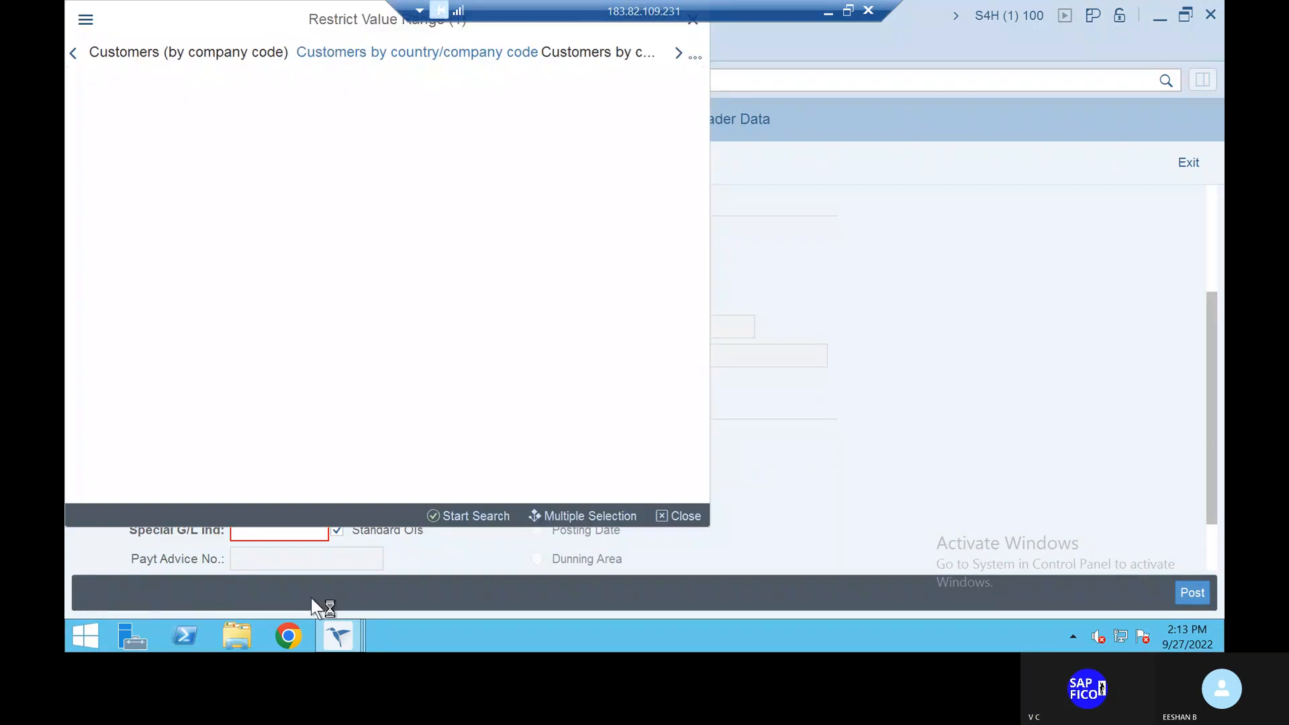
pyautogui.click(479, 517)
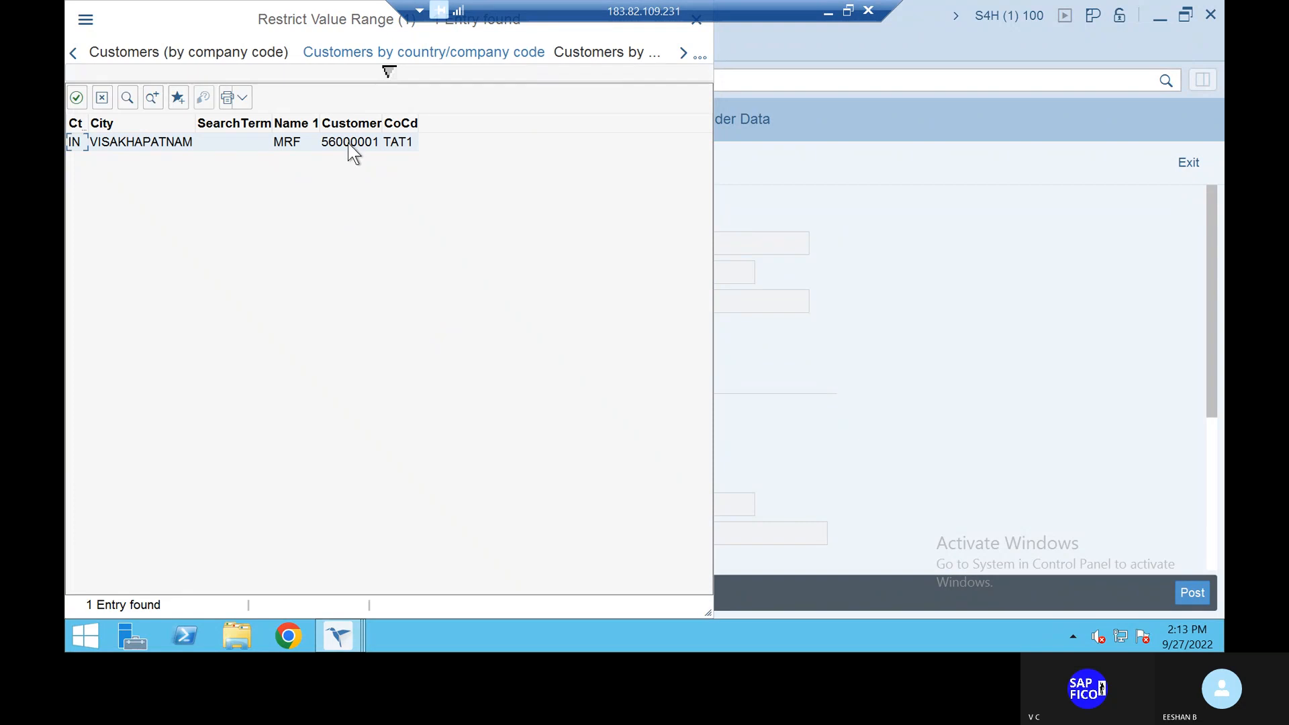
pyautogui.doubleClick(349, 141)
pyautogui.click(290, 163)
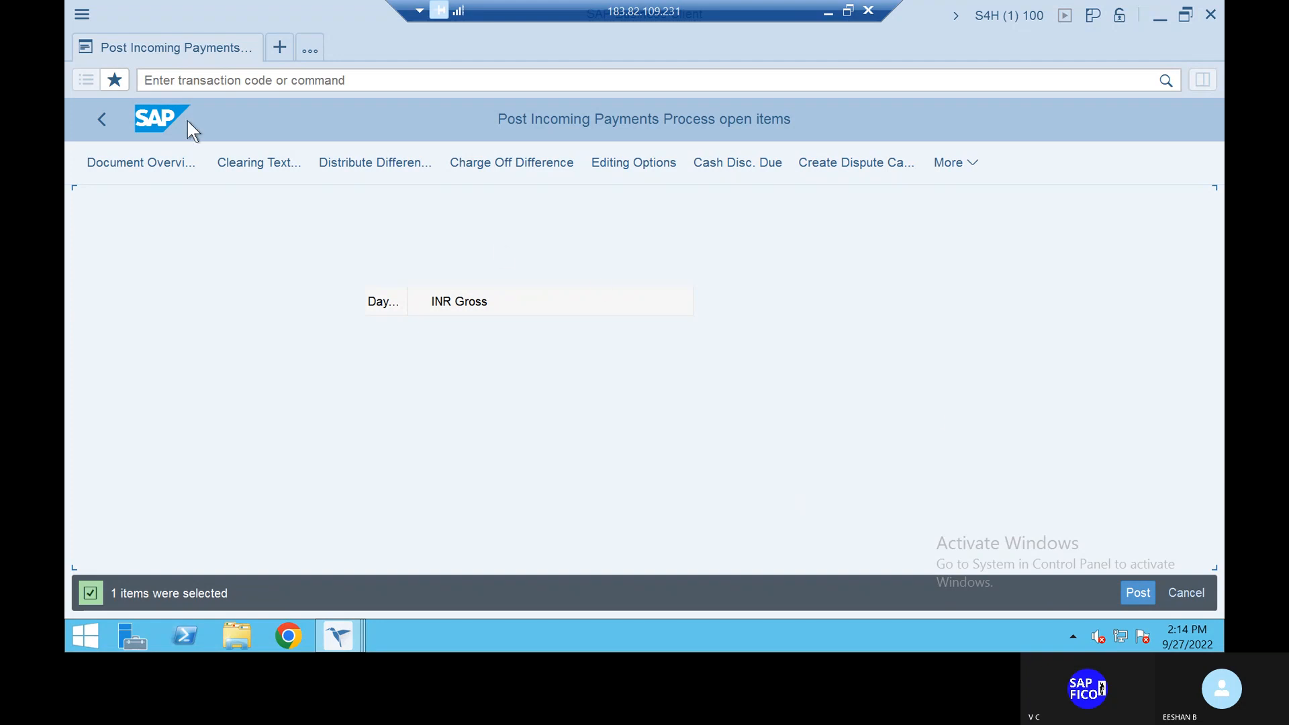
# - Leave the open item processing without posting and restart transaction F-28
pyautogui.click(216, 79)
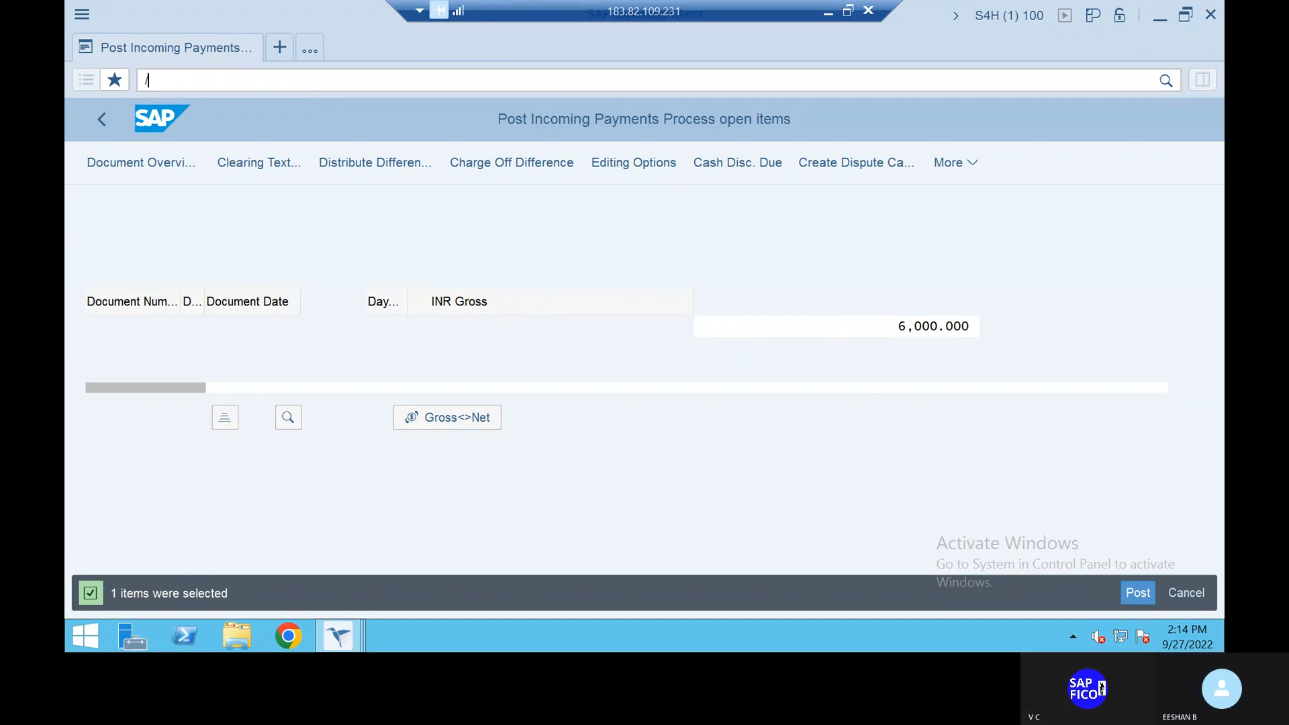
pyautogui.press('Return')
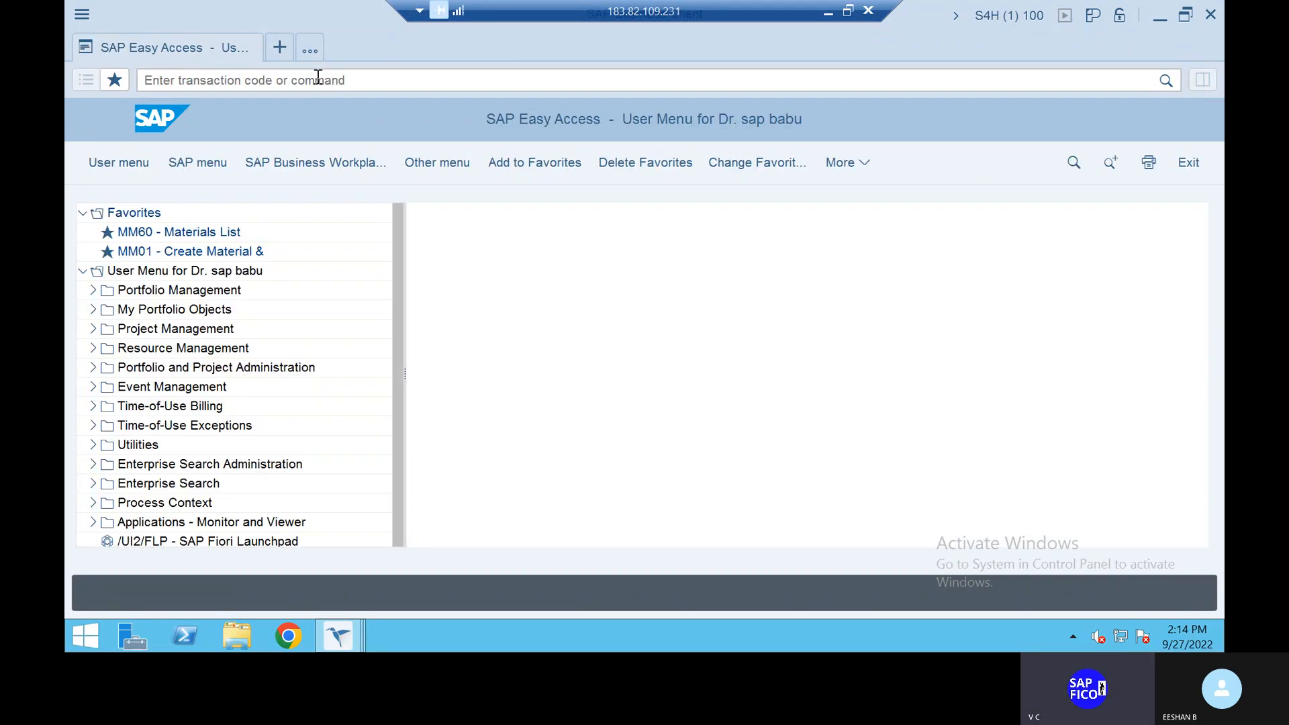
pyautogui.click(280, 80)
pyautogui.write('f-2')
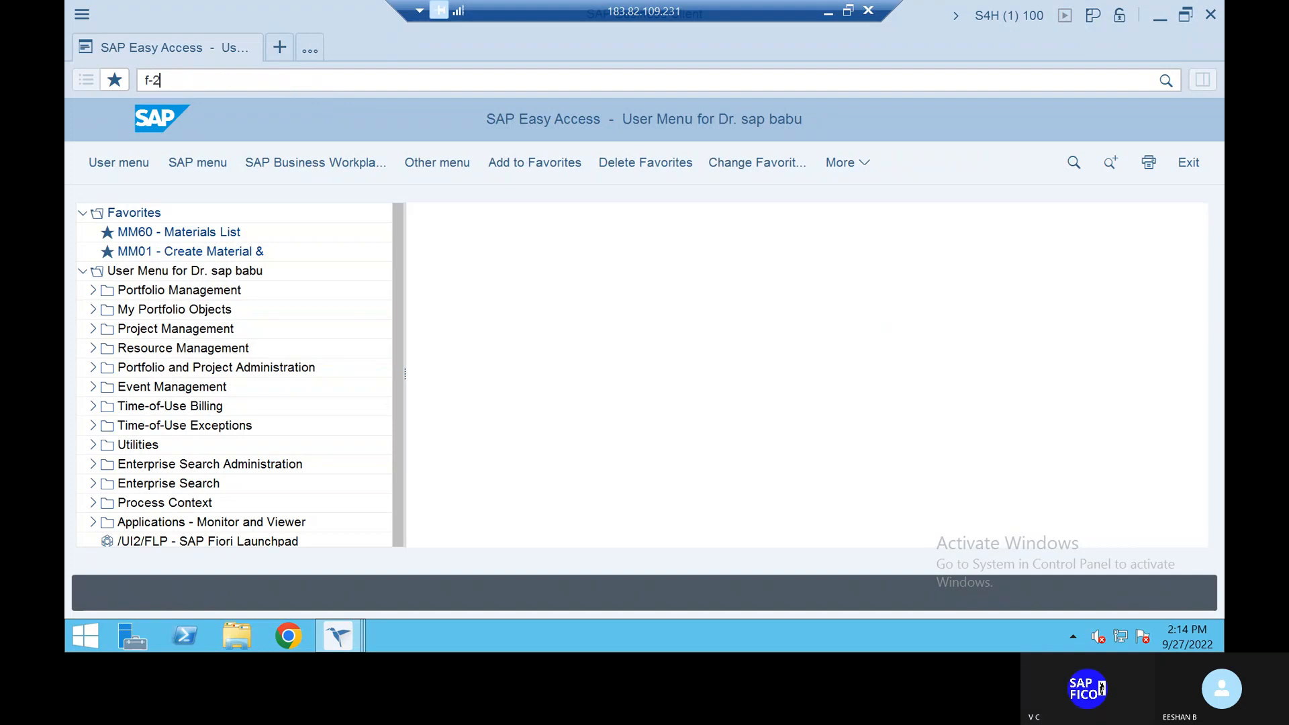
pyautogui.write('8')
pyautogui.press('Return')
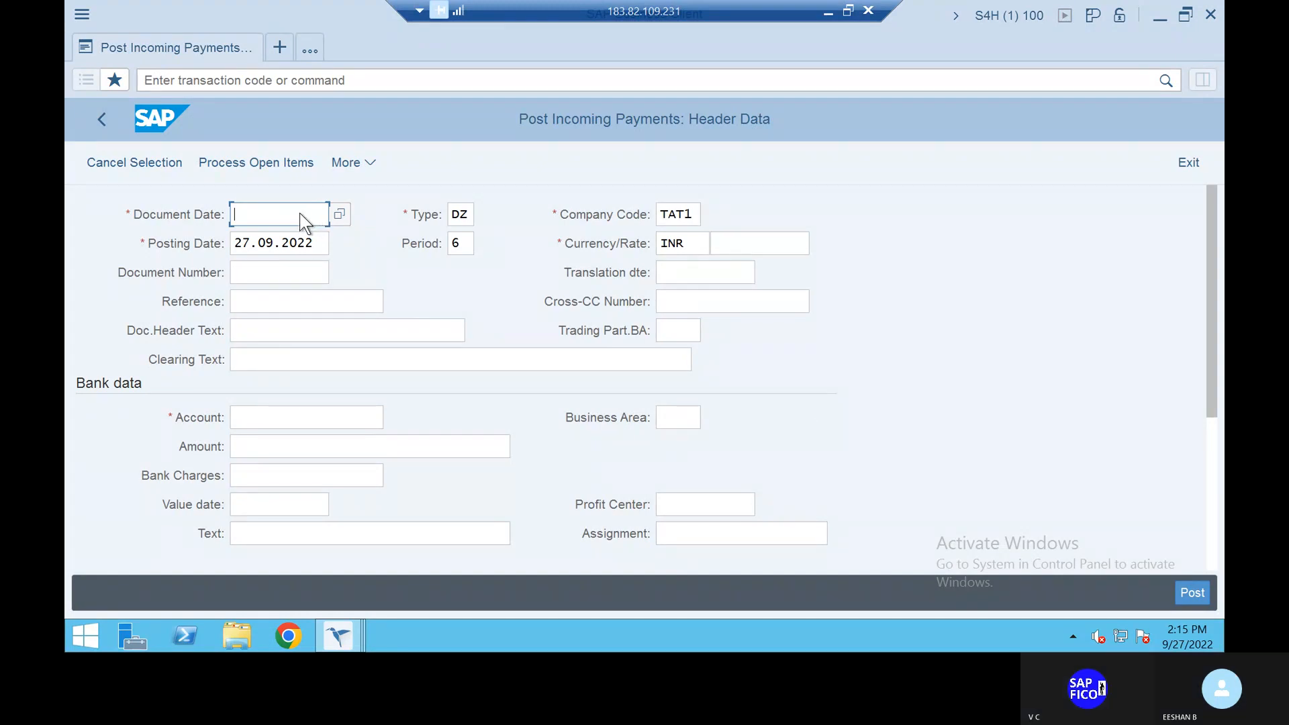
# - Fill the payment header with document date 27.09.2022, reference 1, and PAYMENT RECEIVED FROM CUS as both header text and clearing text
pyautogui.click(238, 214)
pyautogui.click(250, 248)
pyautogui.click(271, 297)
pyautogui.write('1')
pyautogui.click(263, 336)
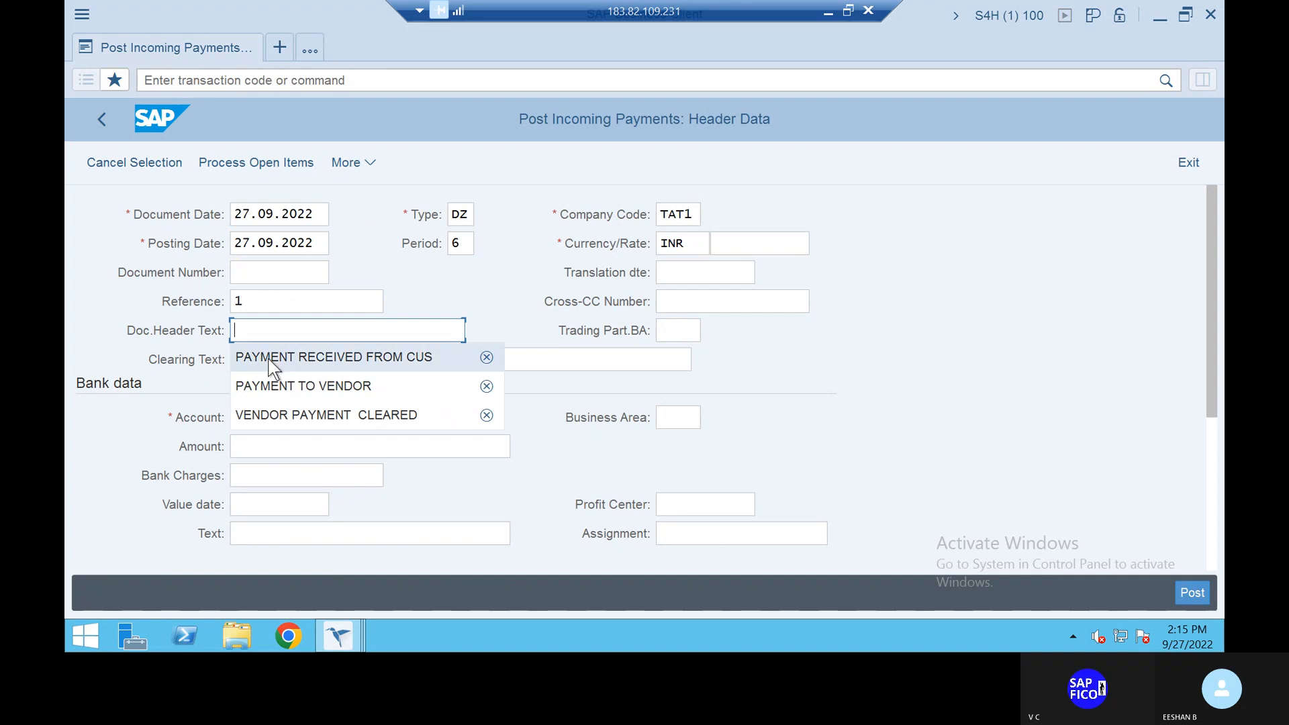
pyautogui.click(268, 358)
pyautogui.click(270, 359)
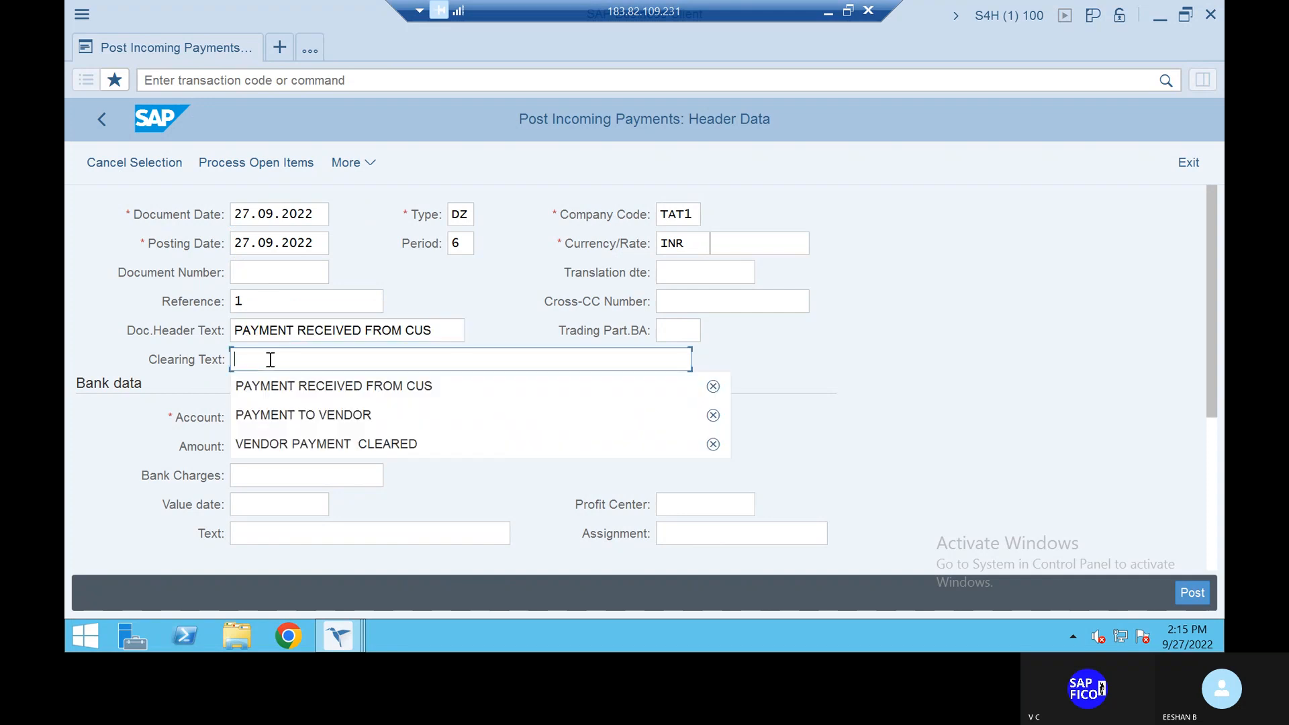
pyautogui.click(286, 388)
# - Choose HDFC BANK ACCOUNT from company code TAT1's G/L accounts as the bank data account
pyautogui.click(249, 423)
pyautogui.click(393, 420)
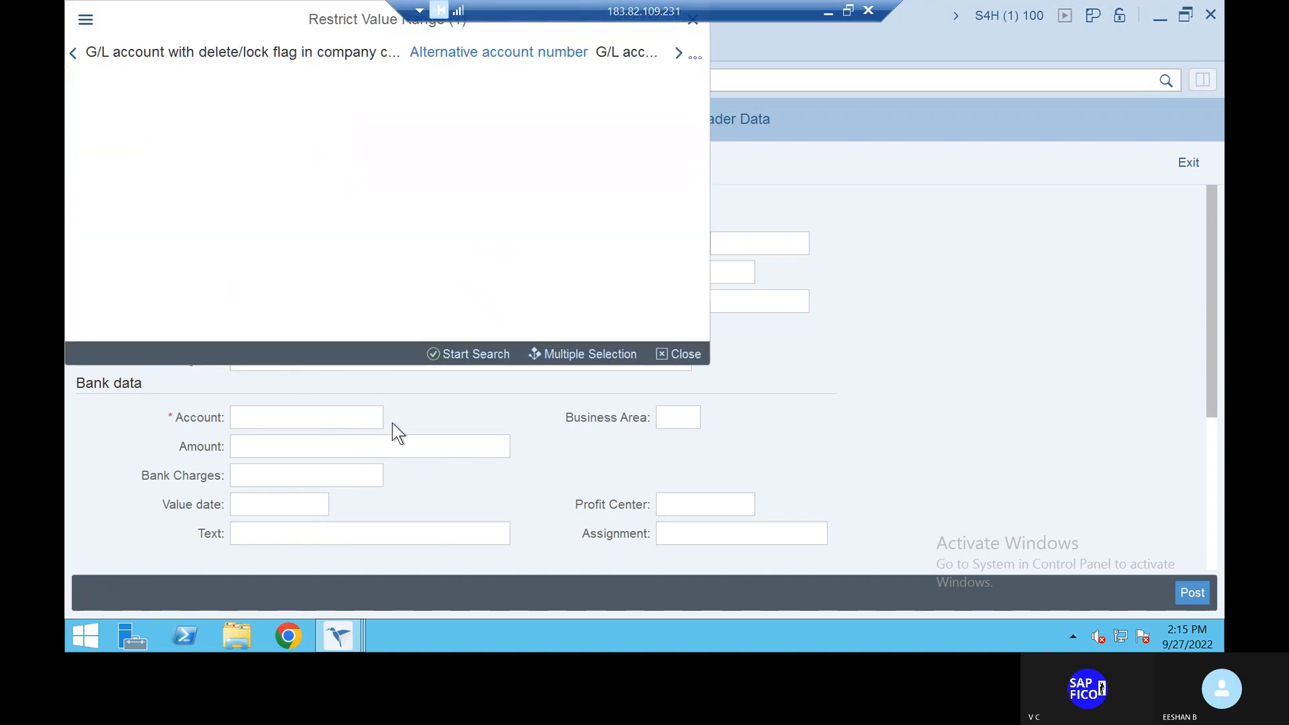
pyautogui.click(476, 357)
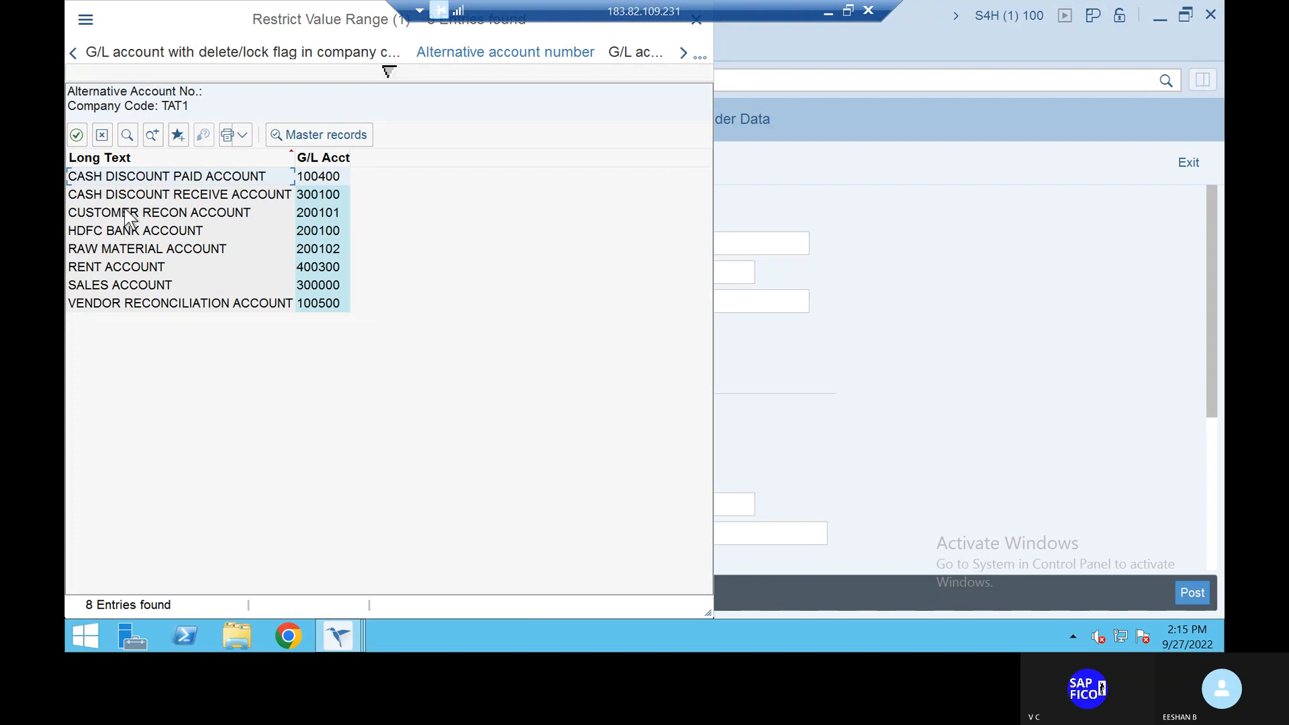
pyautogui.doubleClick(156, 228)
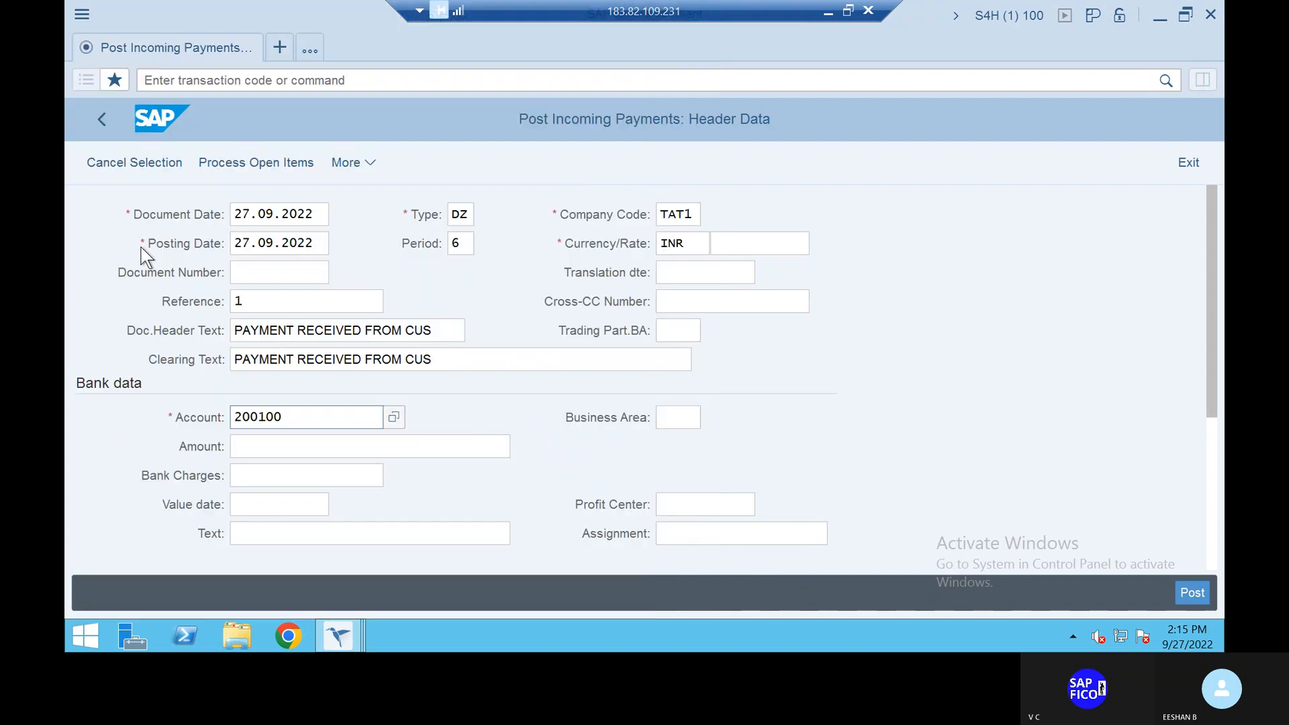
# - Complete the bank data with amount 100000, value date 27.09.2022 and text PAYMENT RECEIVED FROM CUS
pyautogui.click(275, 437)
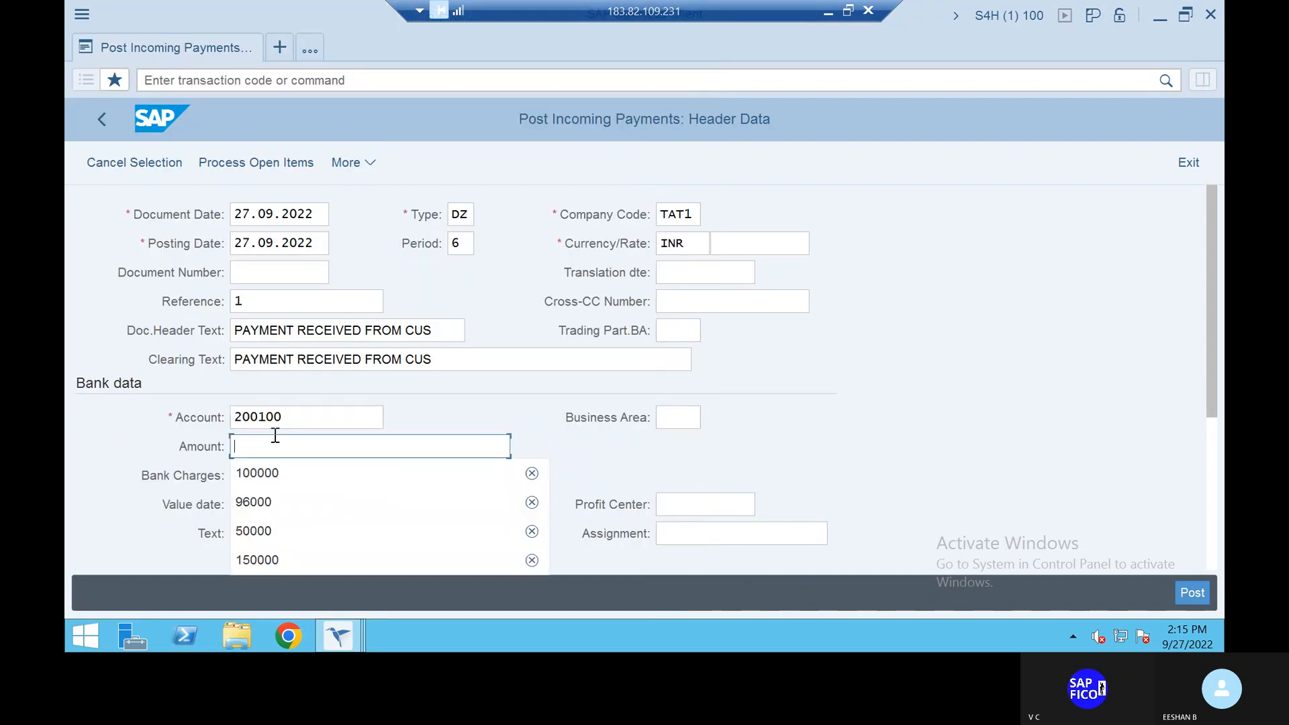
pyautogui.click(258, 472)
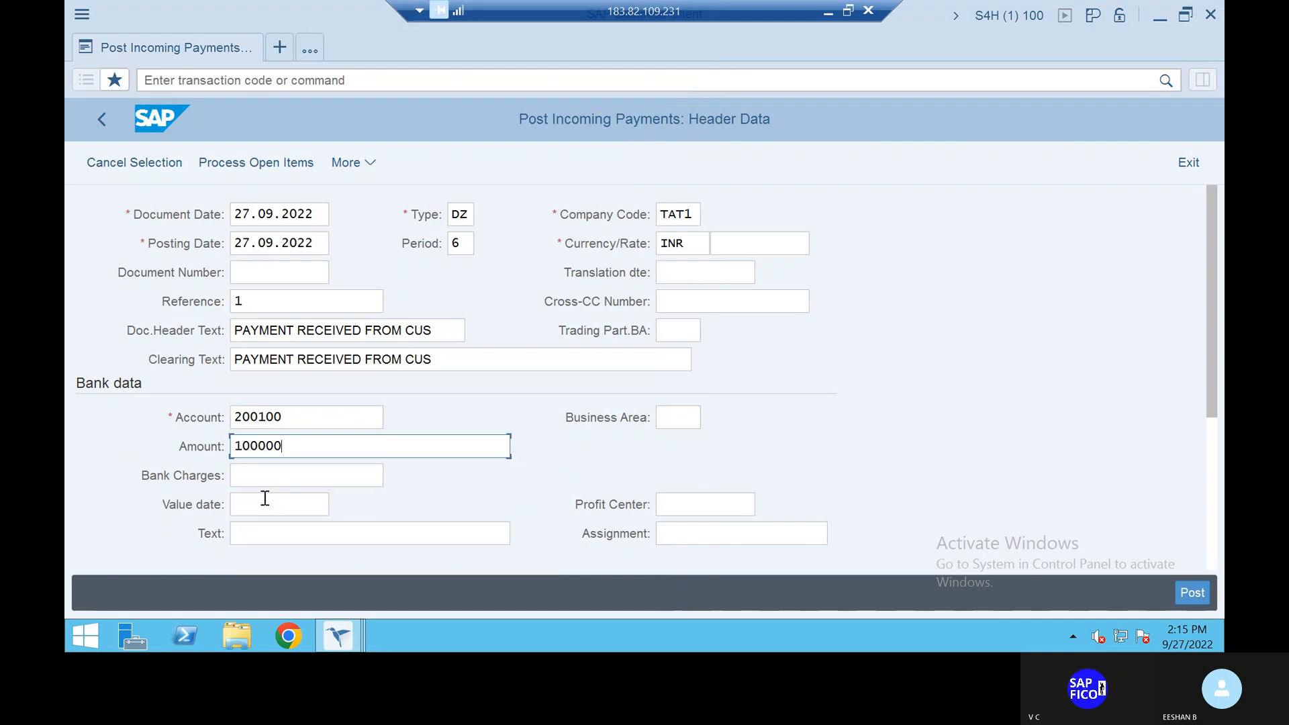
pyautogui.click(262, 507)
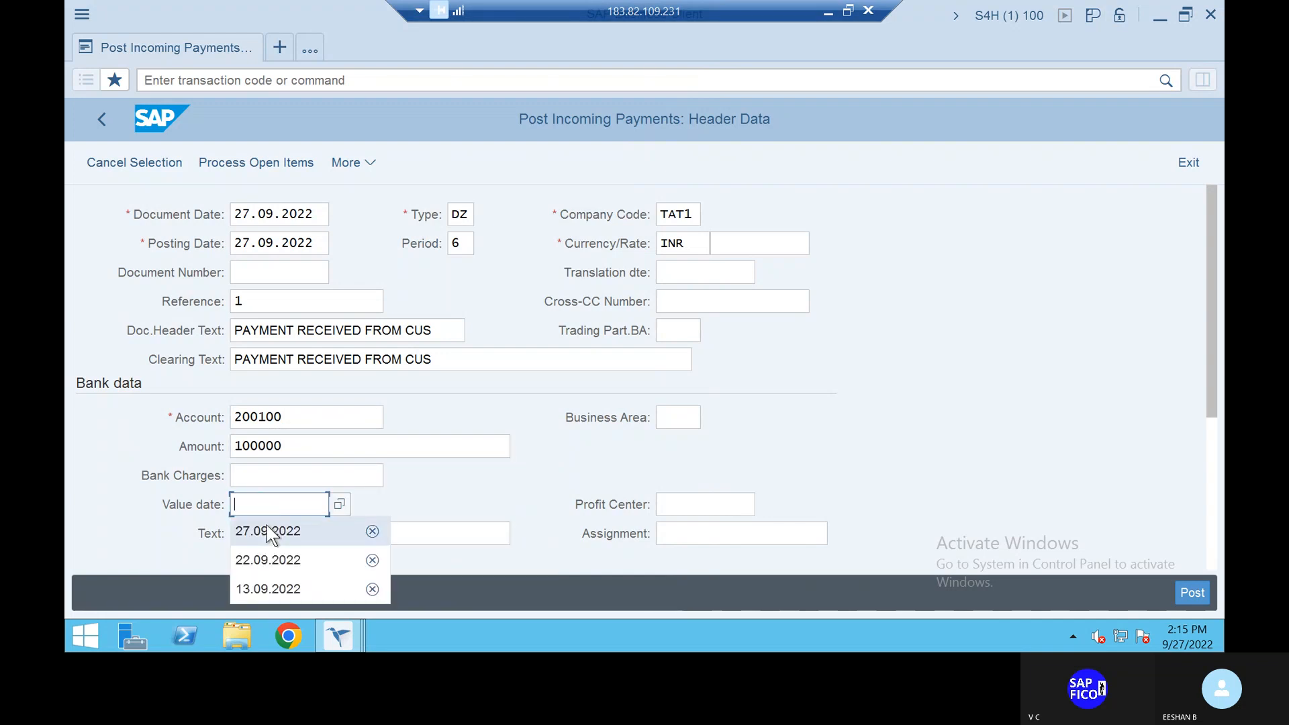
pyautogui.click(268, 530)
pyautogui.tripleClick(454, 360)
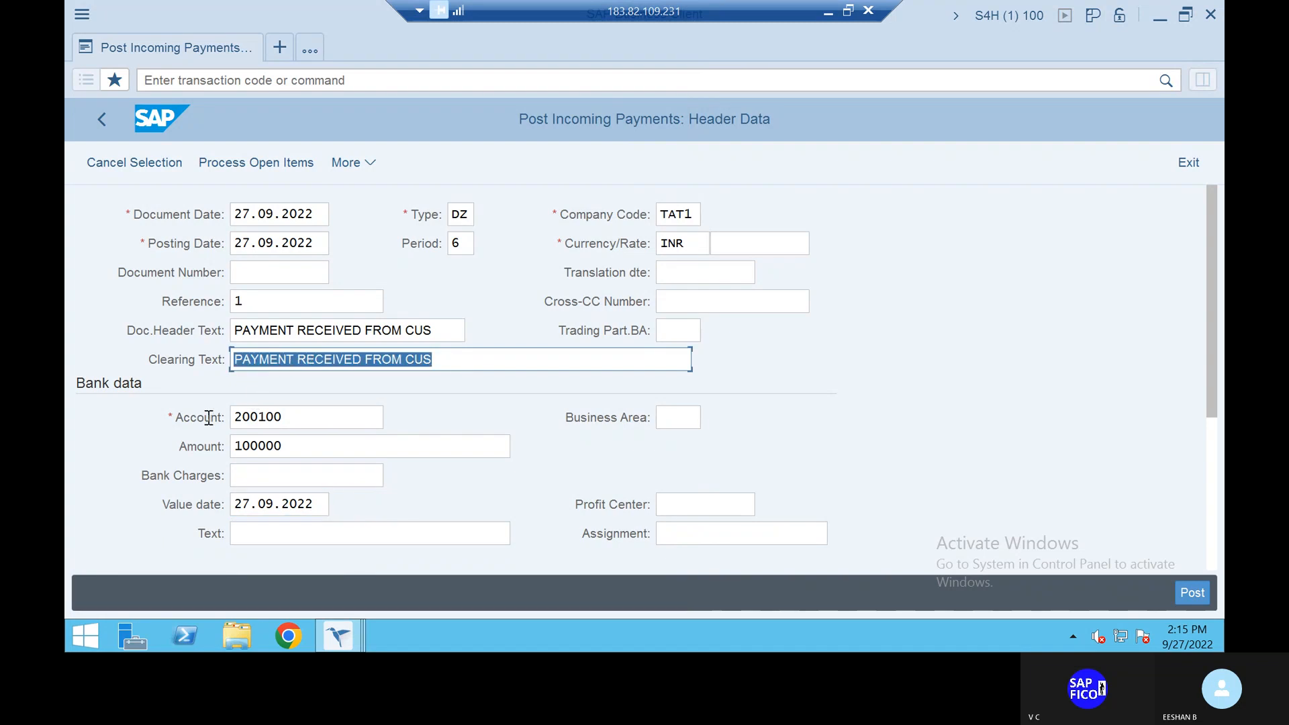
pyautogui.click(359, 531)
pyautogui.write('PAYMENT RECEIVED FROM CUS')
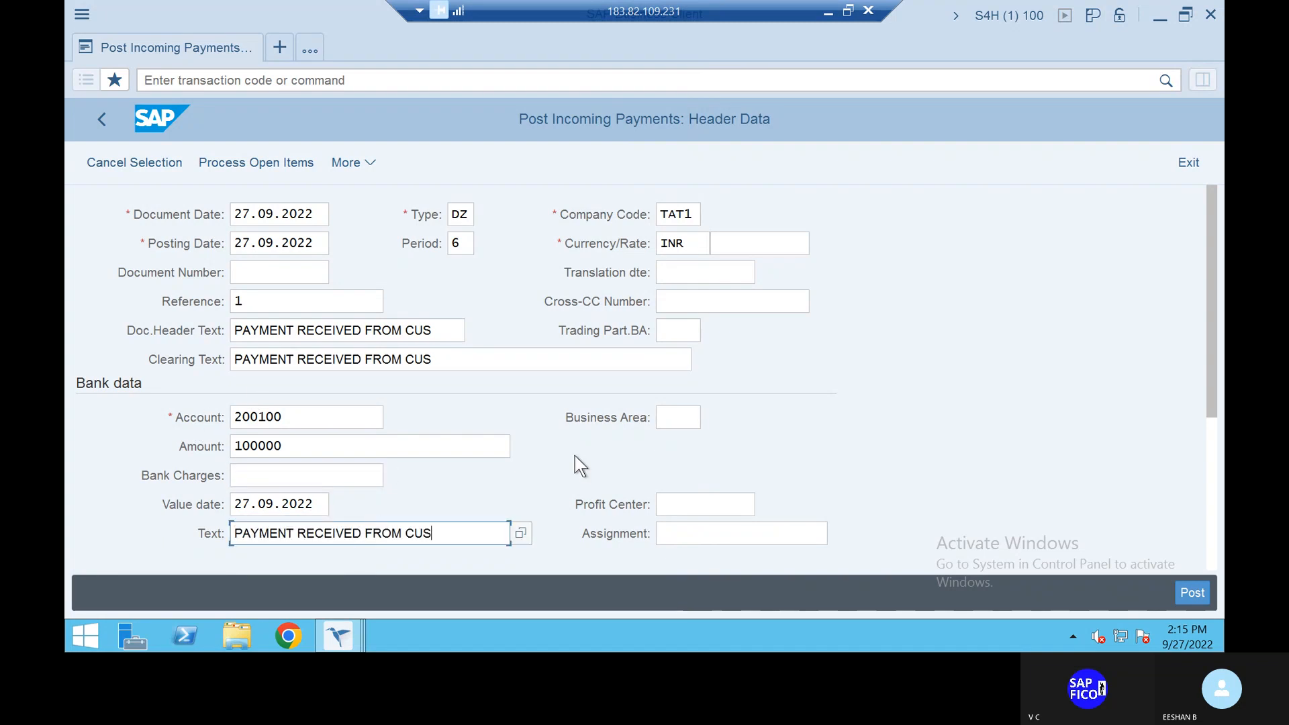
# - Select customer MRF as the account for open item selection and process its open items
pyautogui.scroll(-3, 575, 456)
pyautogui.scroll(-3, 575, 455)
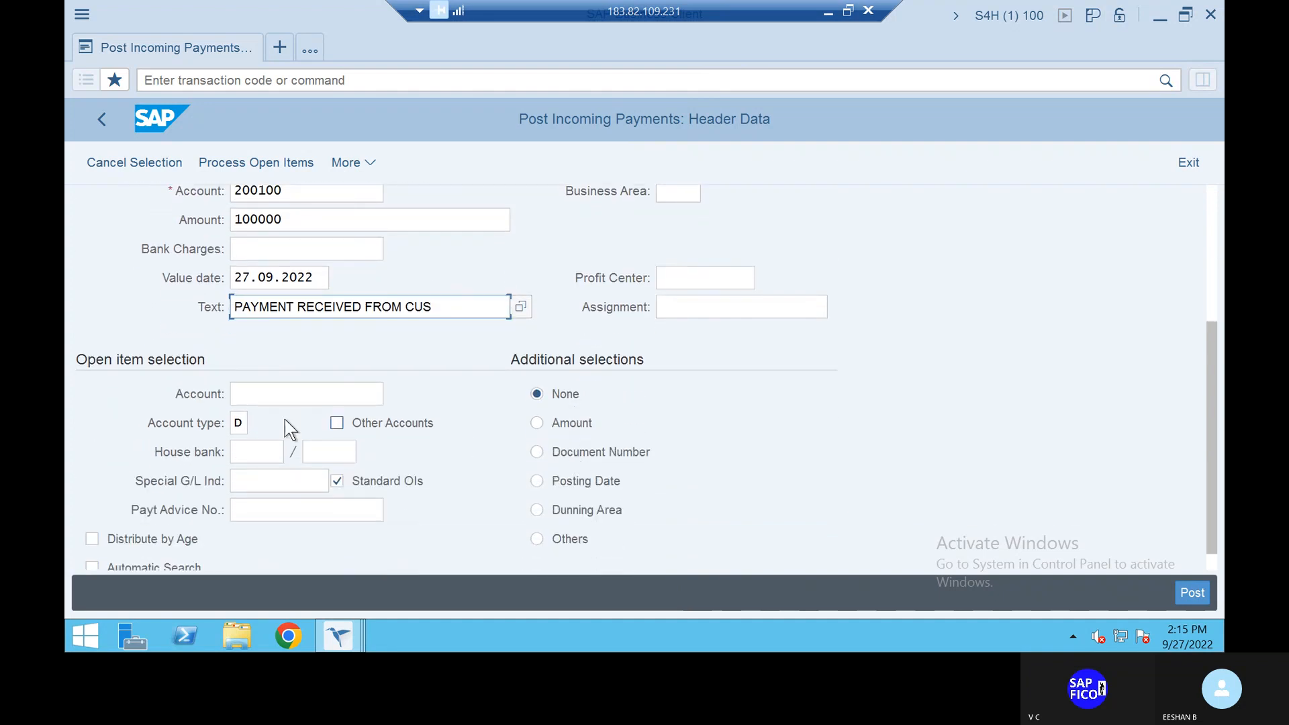
pyautogui.click(278, 395)
pyautogui.click(397, 387)
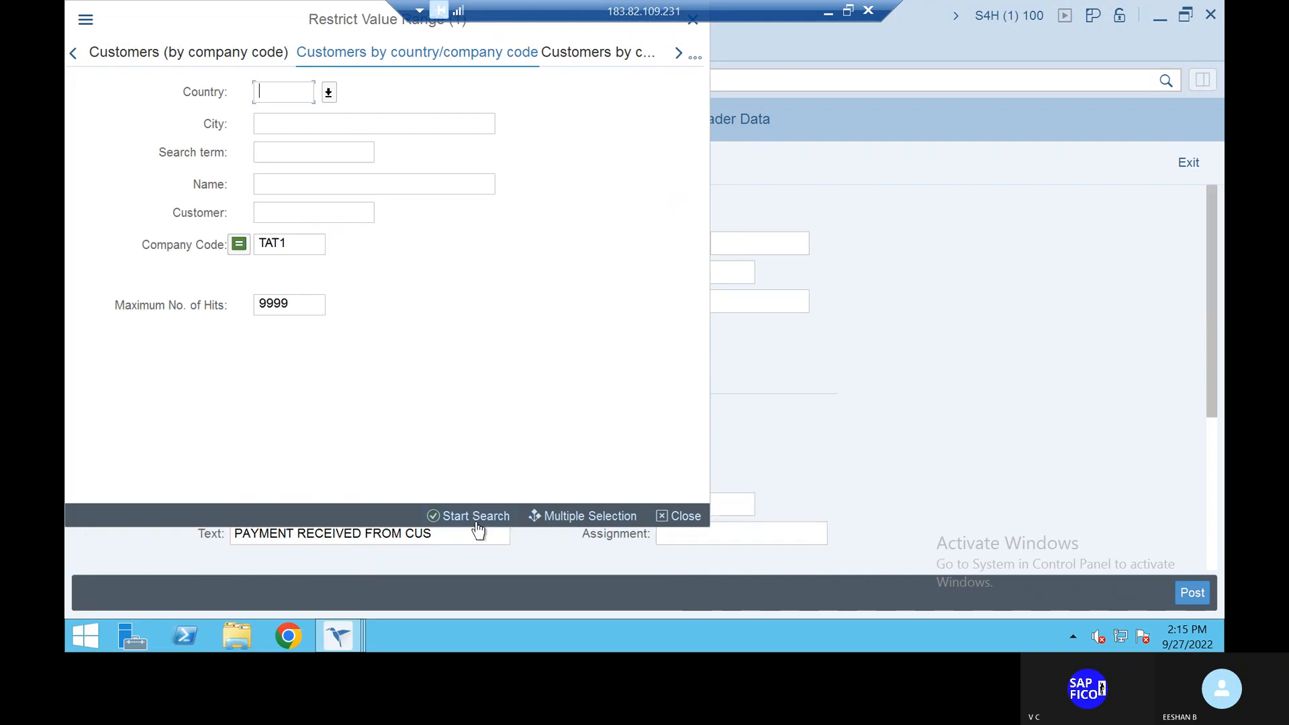
pyautogui.click(477, 521)
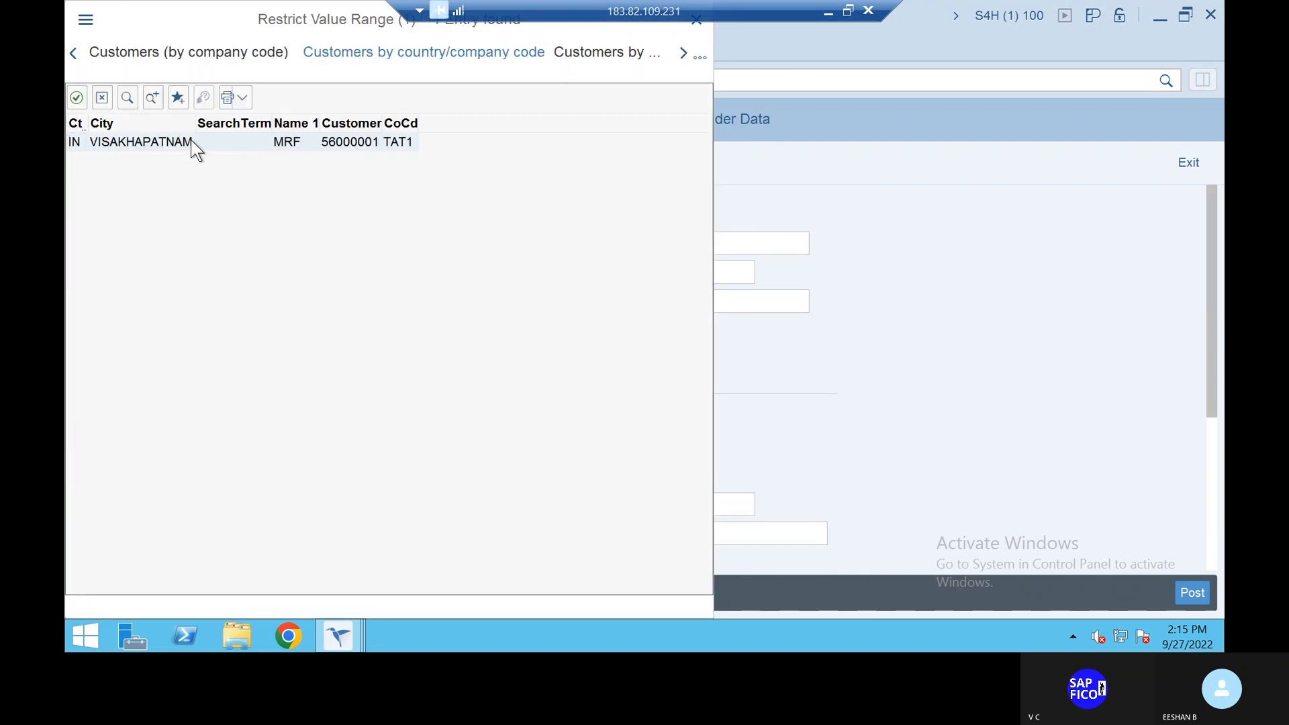
pyautogui.doubleClick(190, 140)
pyautogui.click(272, 163)
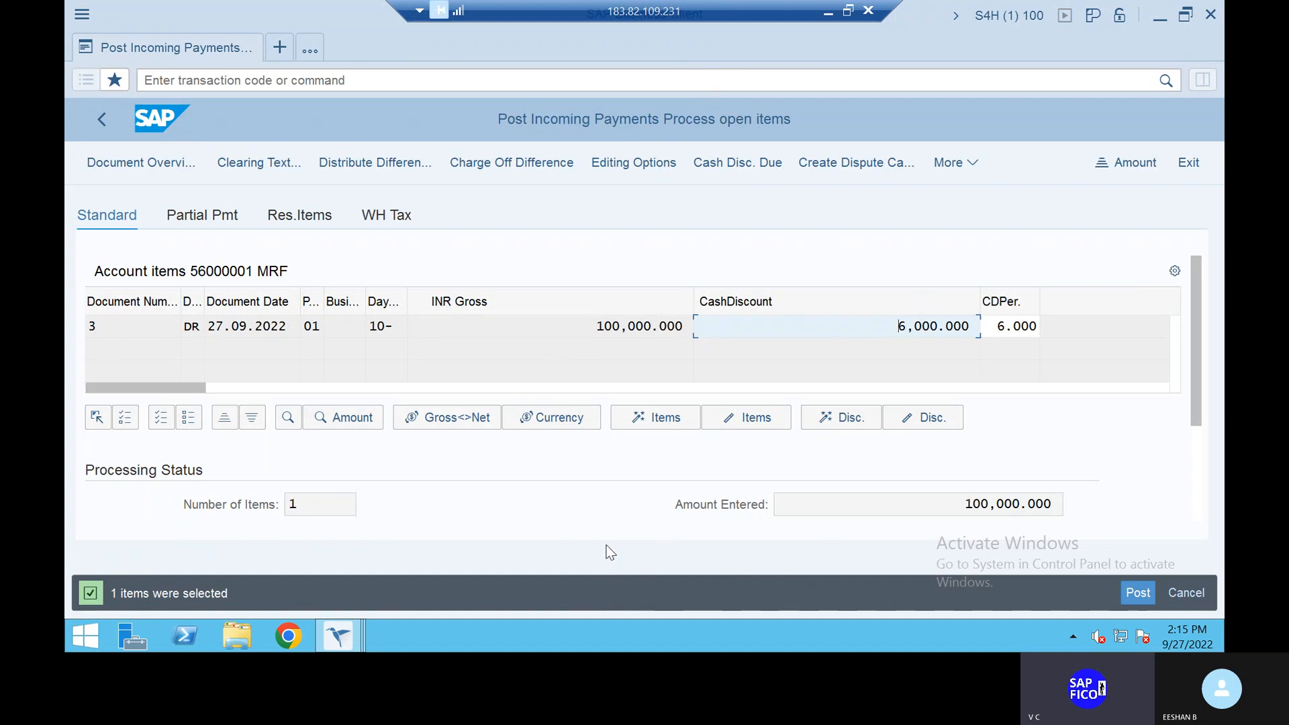
# - Activate MRF's open invoice item for clearing with its cash discount and check the processing status
pyautogui.click(637, 328)
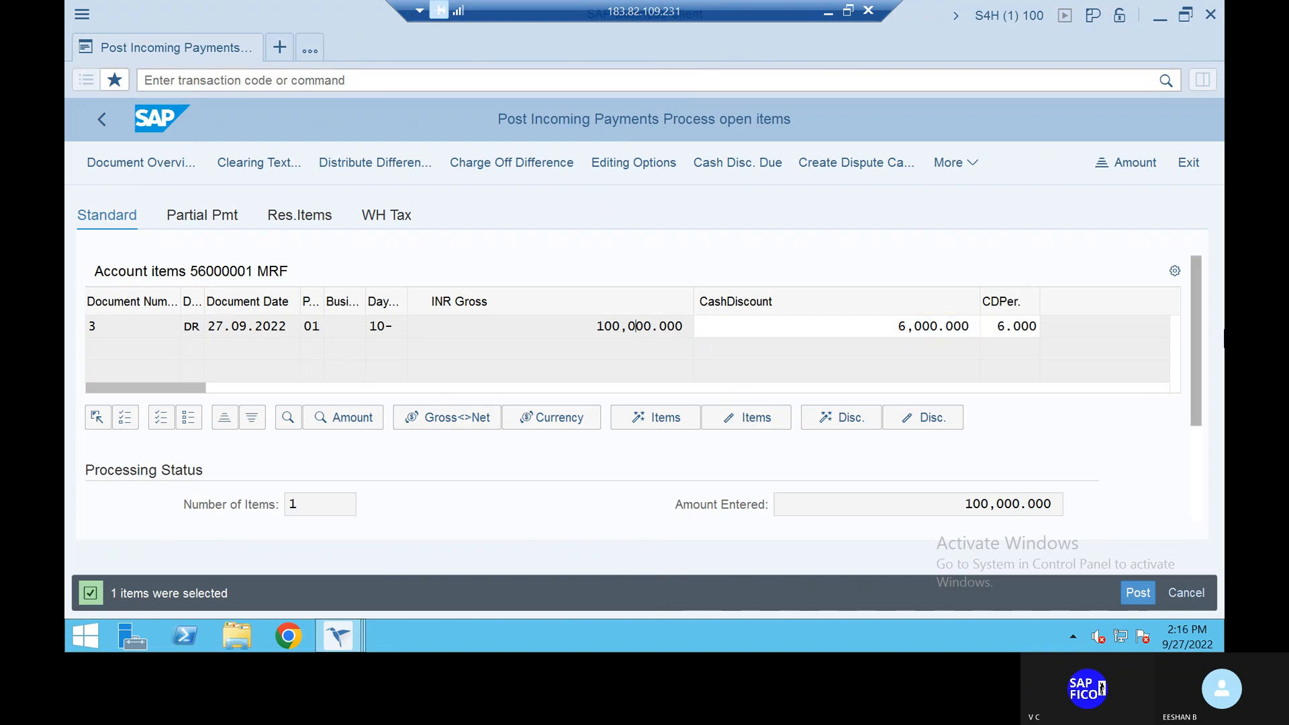
pyautogui.moveTo(1197, 329); pyautogui.dragTo(1201, 392)
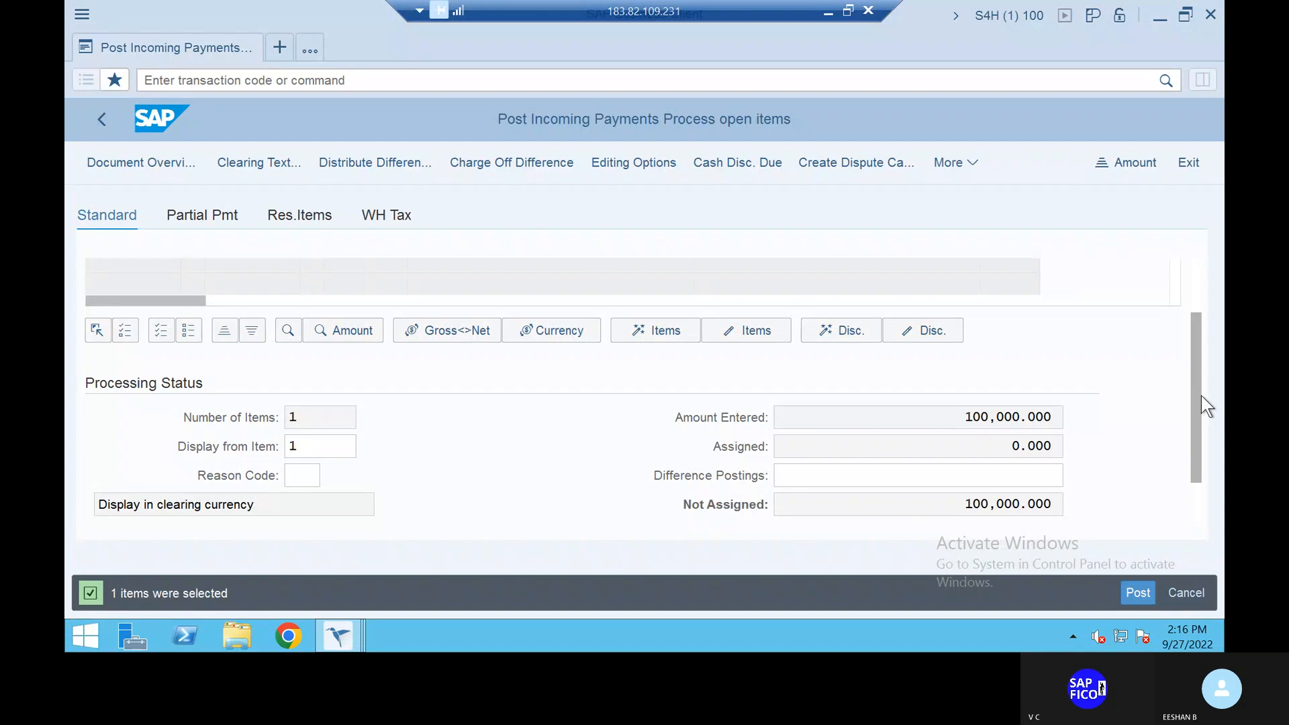
pyautogui.scroll(1, 1201, 394)
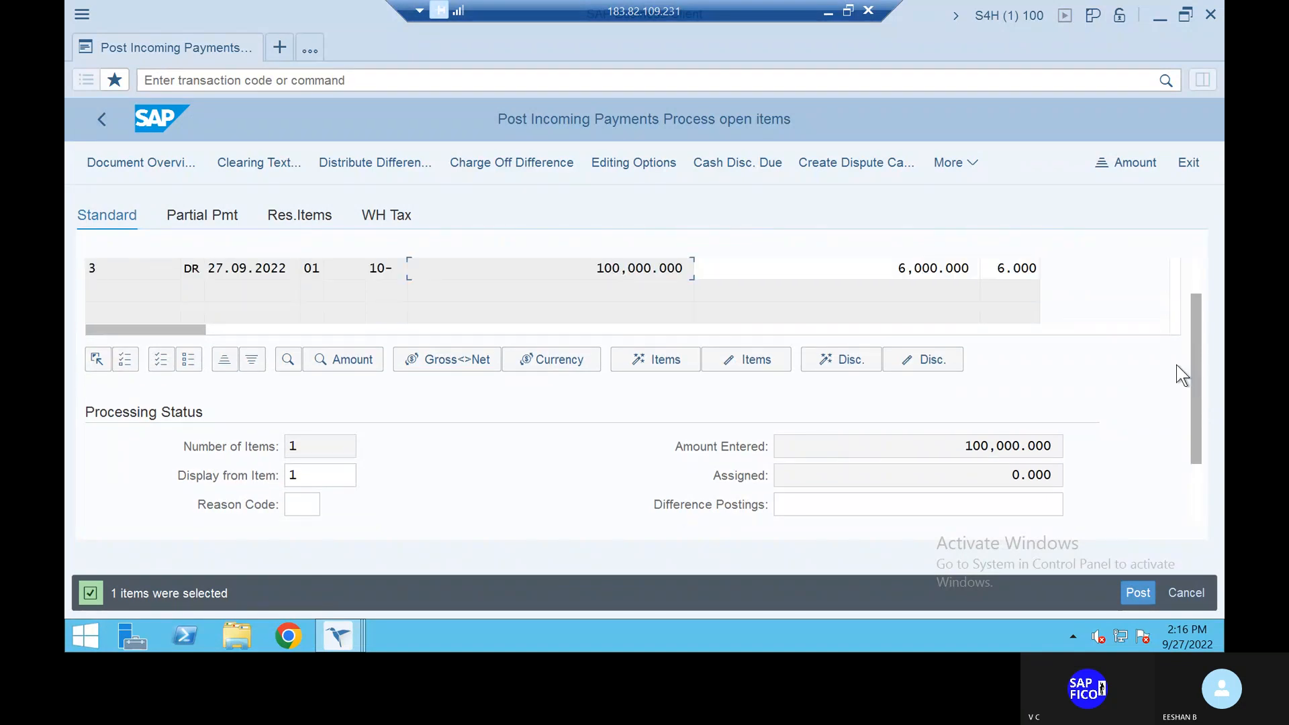
pyautogui.doubleClick(635, 269)
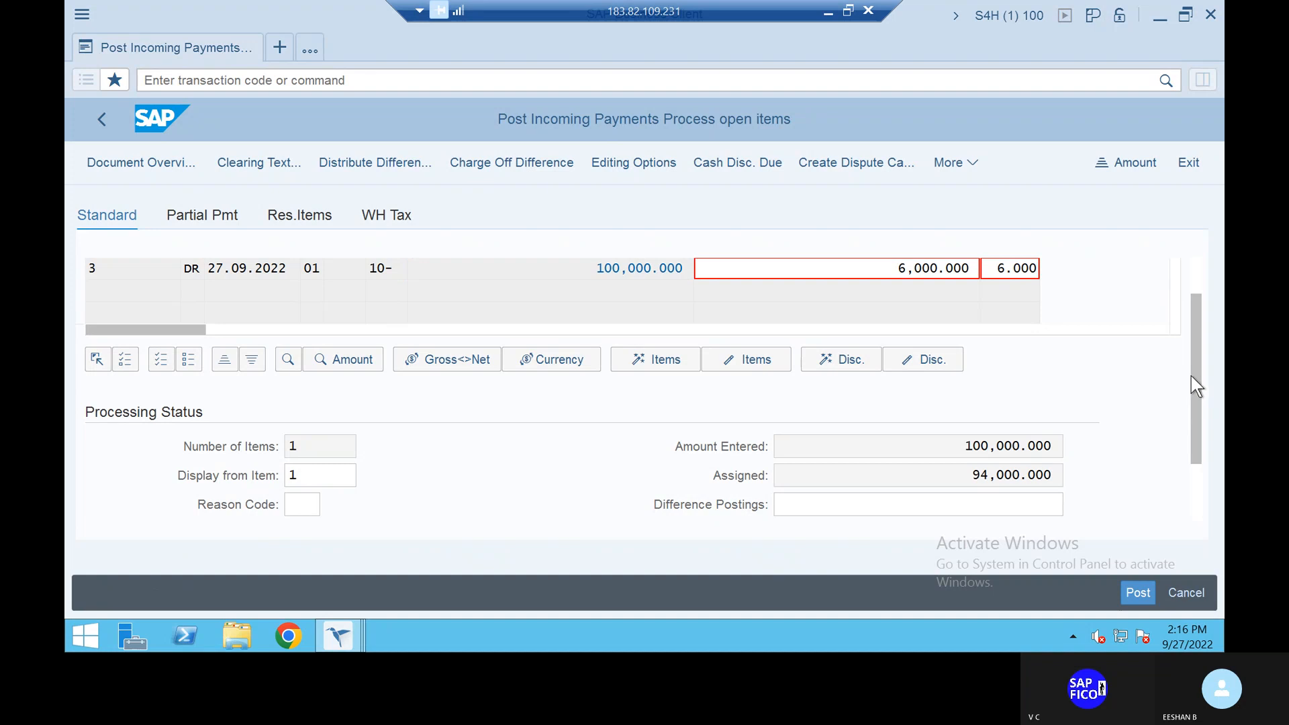
pyautogui.moveTo(1194, 368); pyautogui.dragTo(1194, 418)
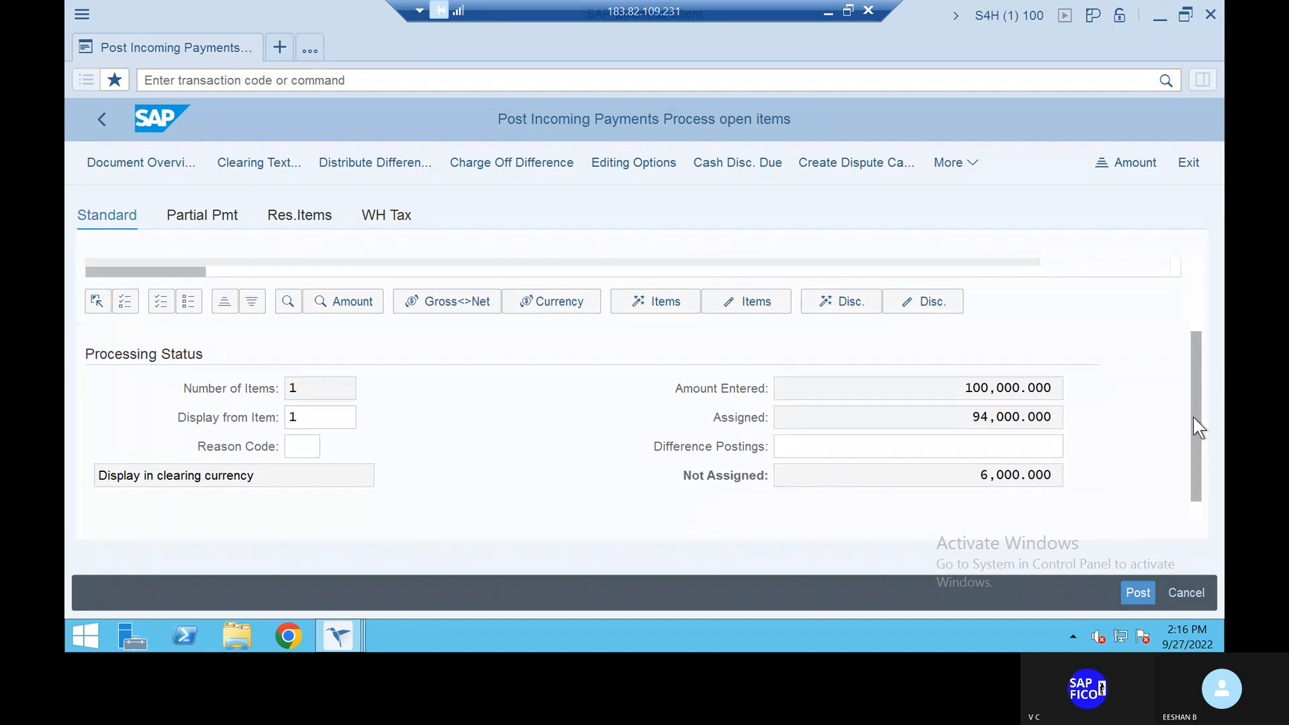
# - Open the HDFC bank line item from the charge-off overview and set its amount to 94000 INR
pyautogui.click(525, 168)
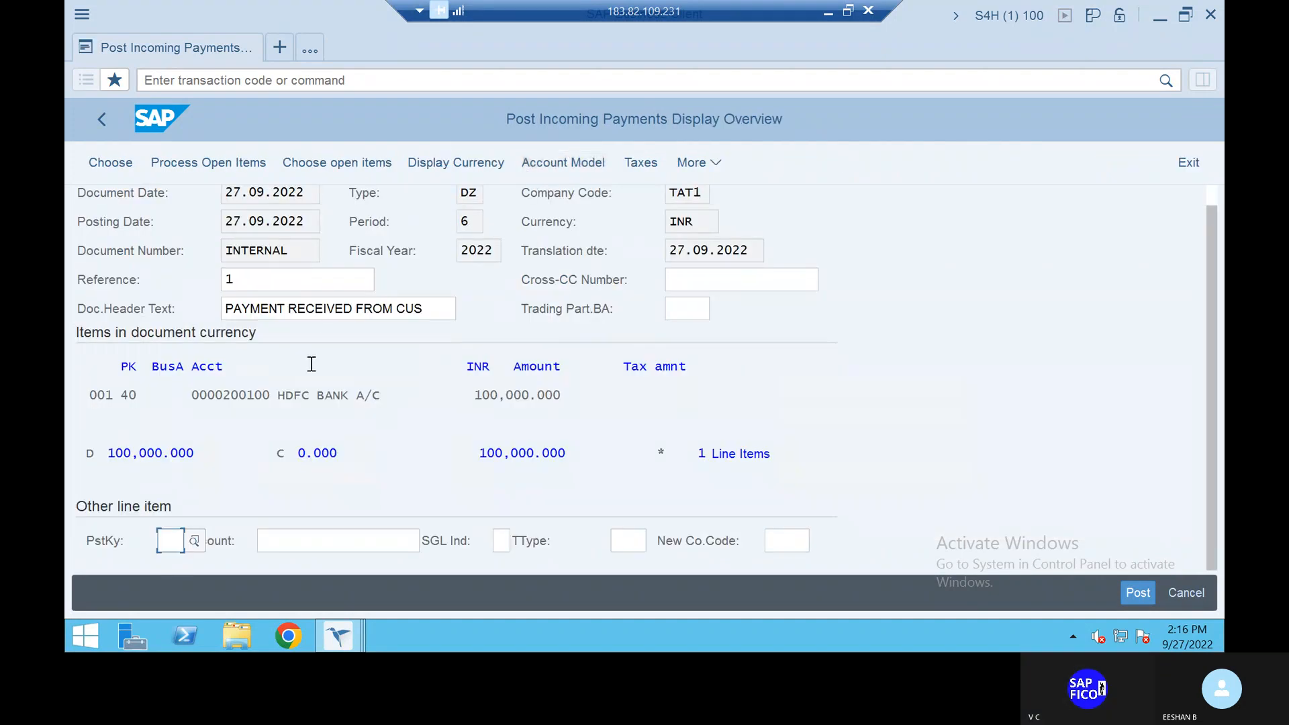
pyautogui.doubleClick(528, 398)
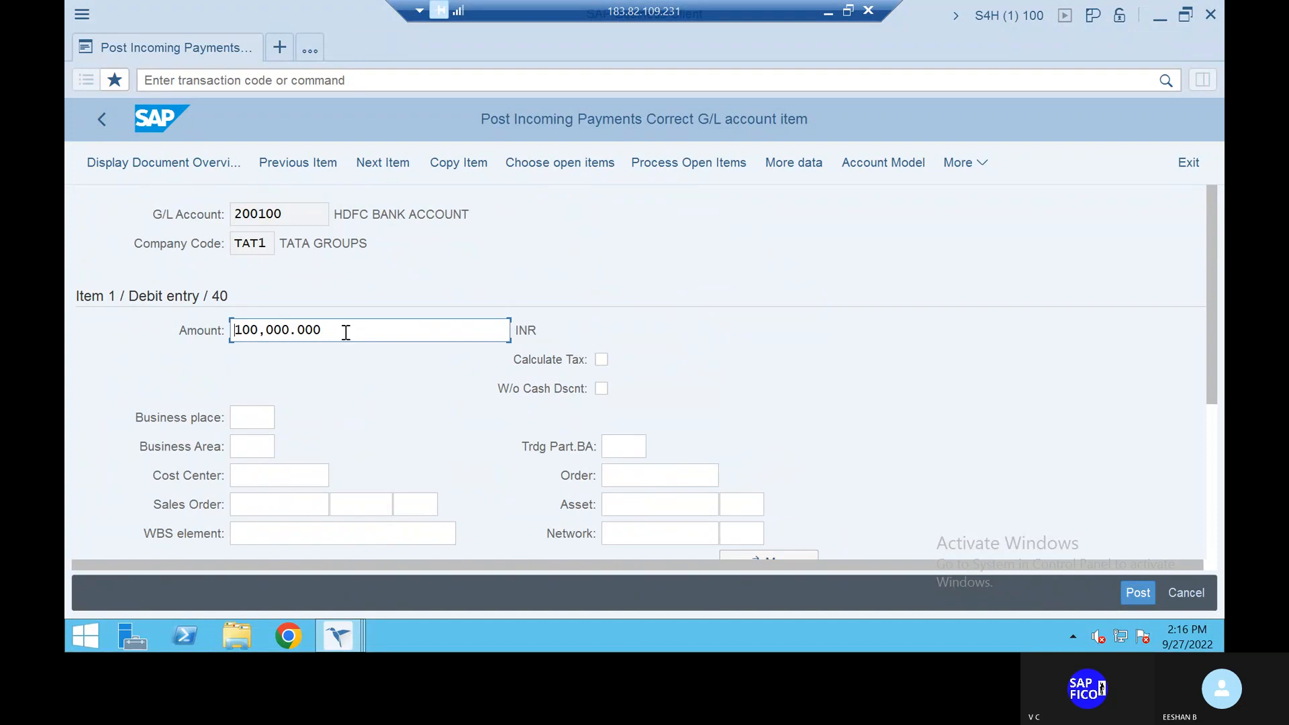
pyautogui.moveTo(346, 332); pyautogui.dragTo(115, 357)
pyautogui.write('94000')
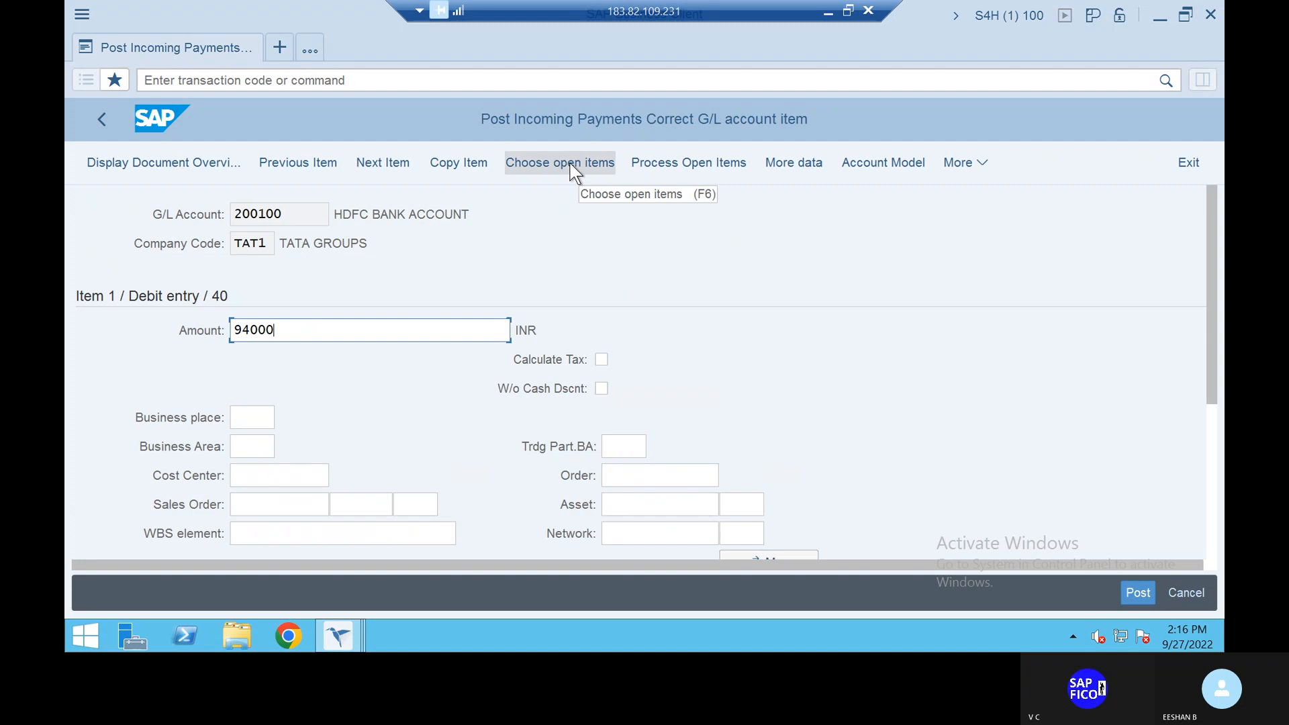
pyautogui.press('Return')
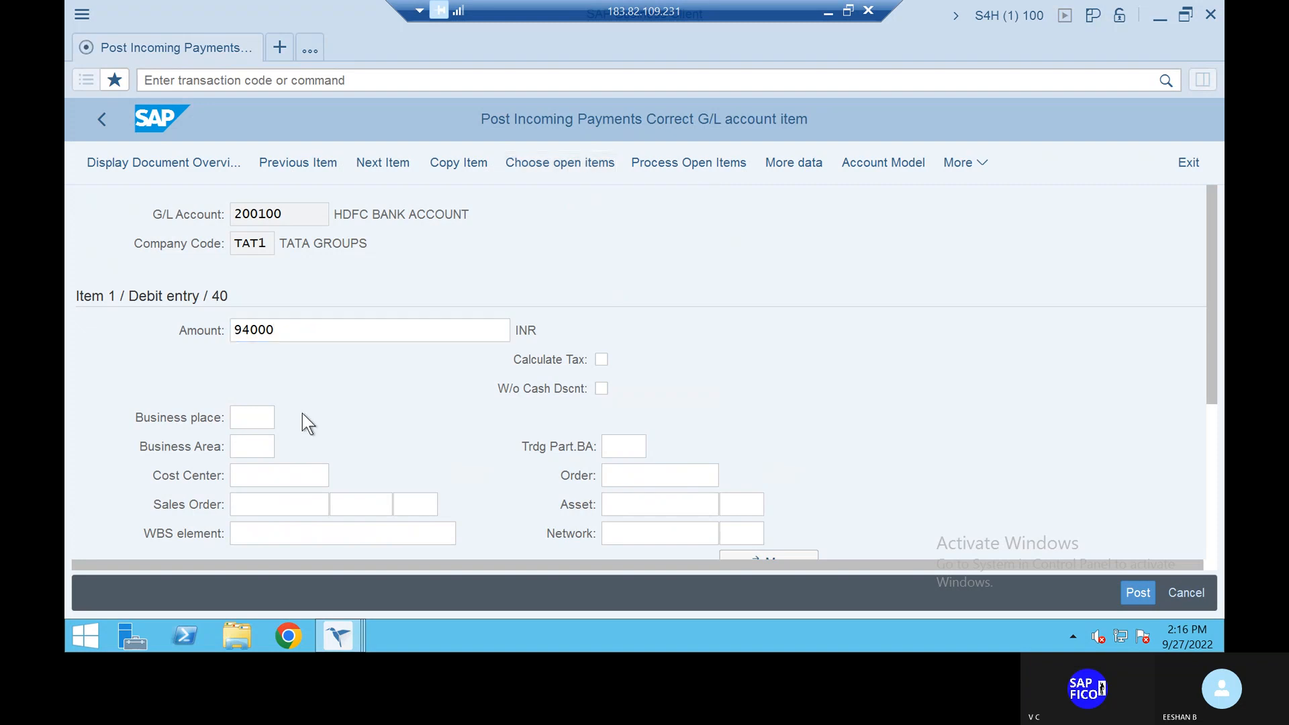
# - Return to processing MRF's open items, check the unassigned amount, and post the incoming payment
pyautogui.click(549, 163)
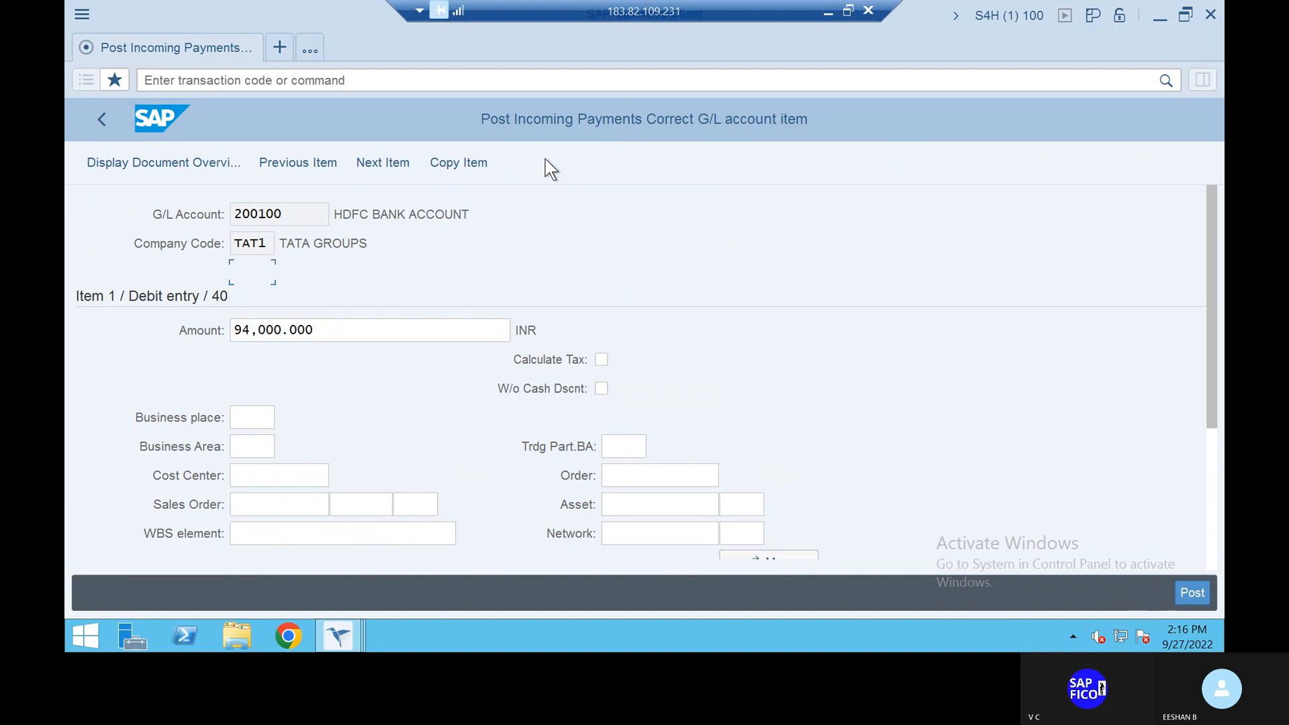
pyautogui.click(296, 165)
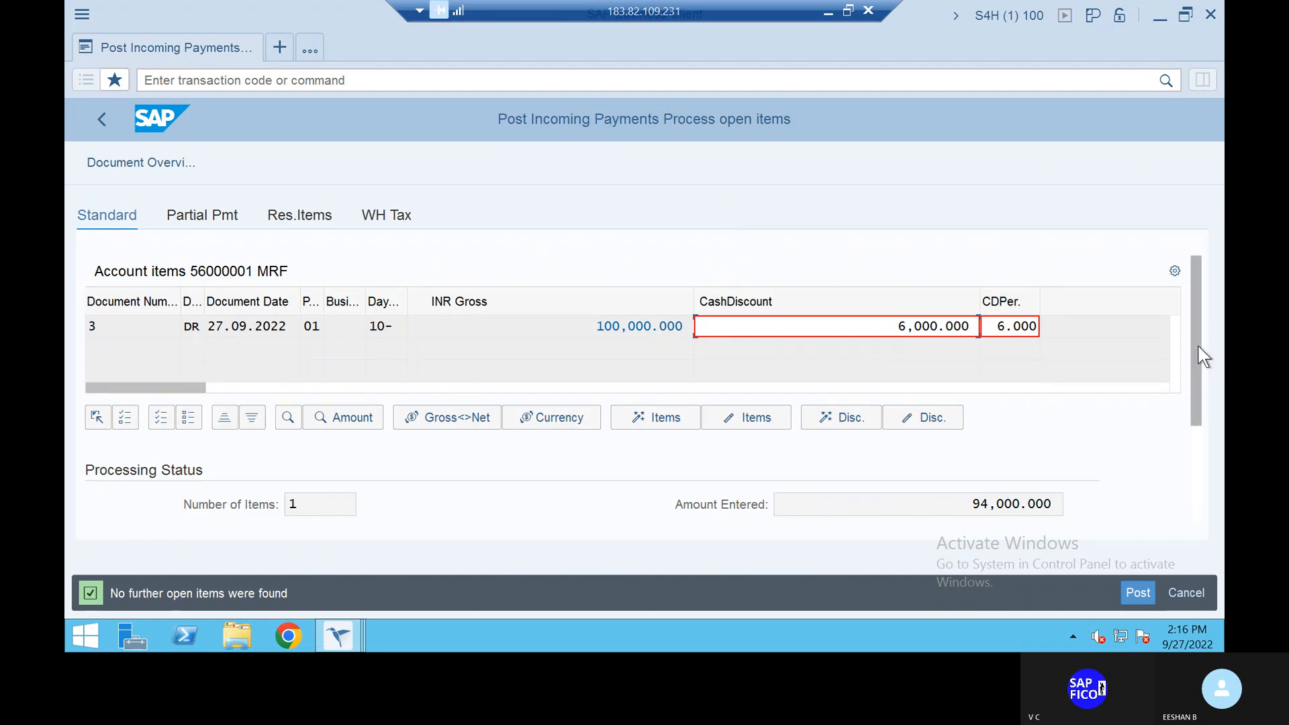
pyautogui.scroll(-3, 1203, 356)
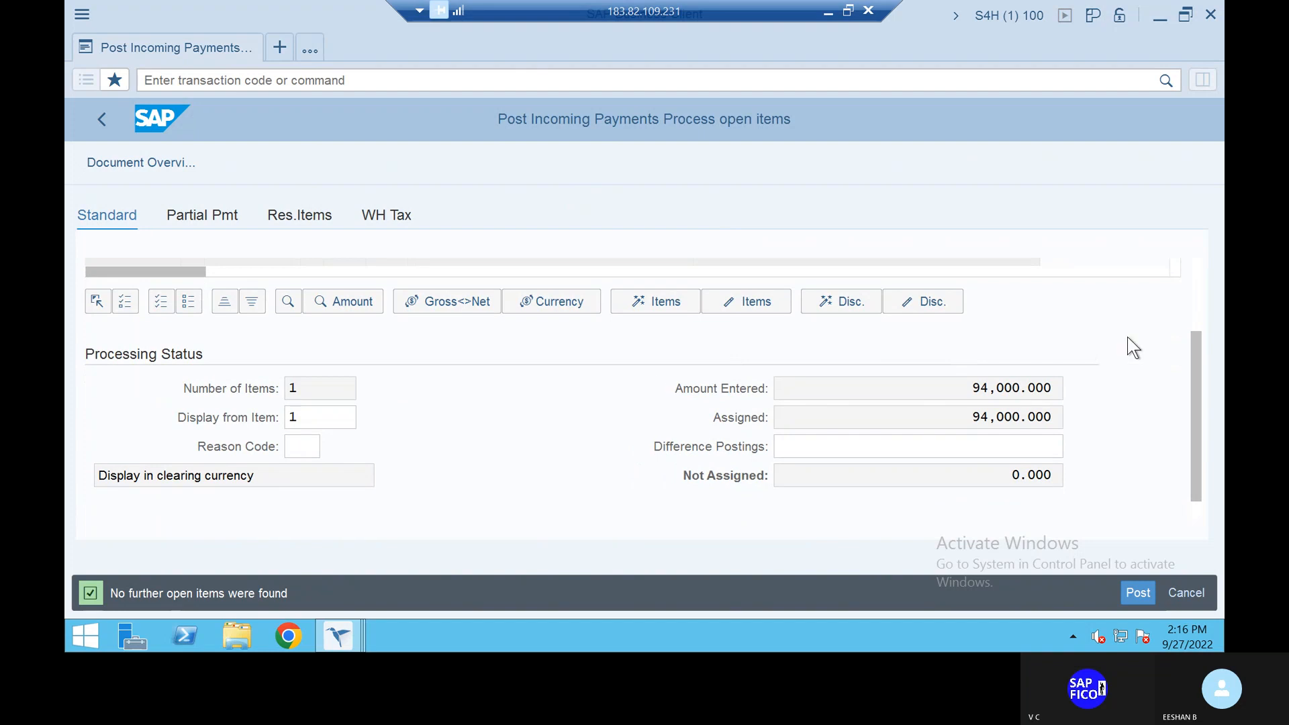
pyautogui.click(1134, 594)
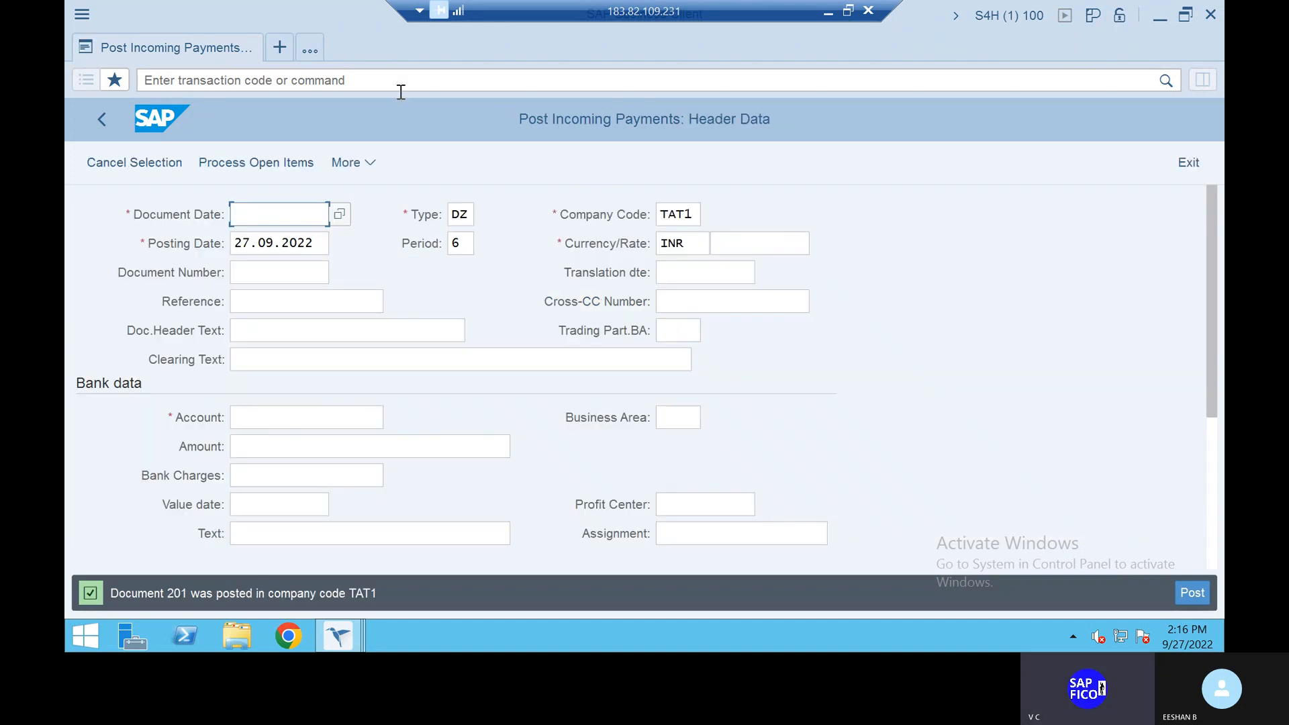
# - Display the incoming payment document just posted in company code TAT1 with transaction FB03 and examine its line items
pyautogui.click(345, 80)
pyautogui.write('/nfb03')
pyautogui.press('Return')
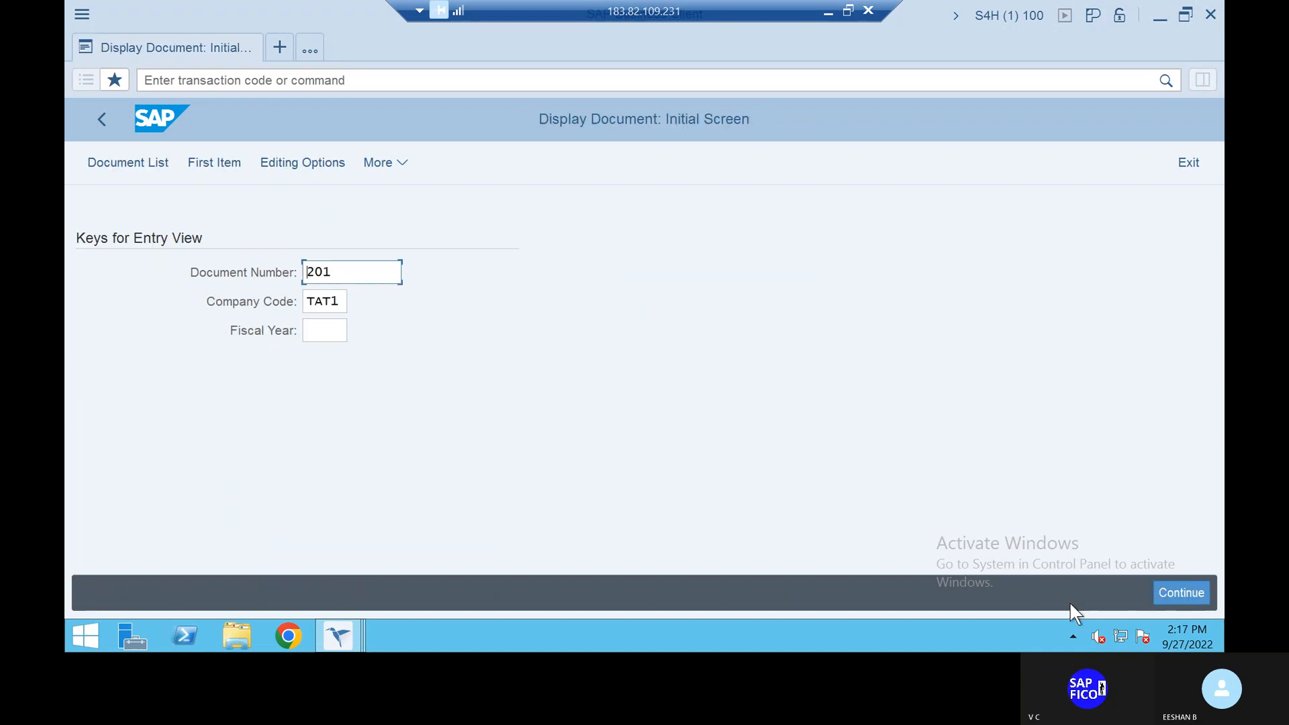
pyautogui.click(1180, 592)
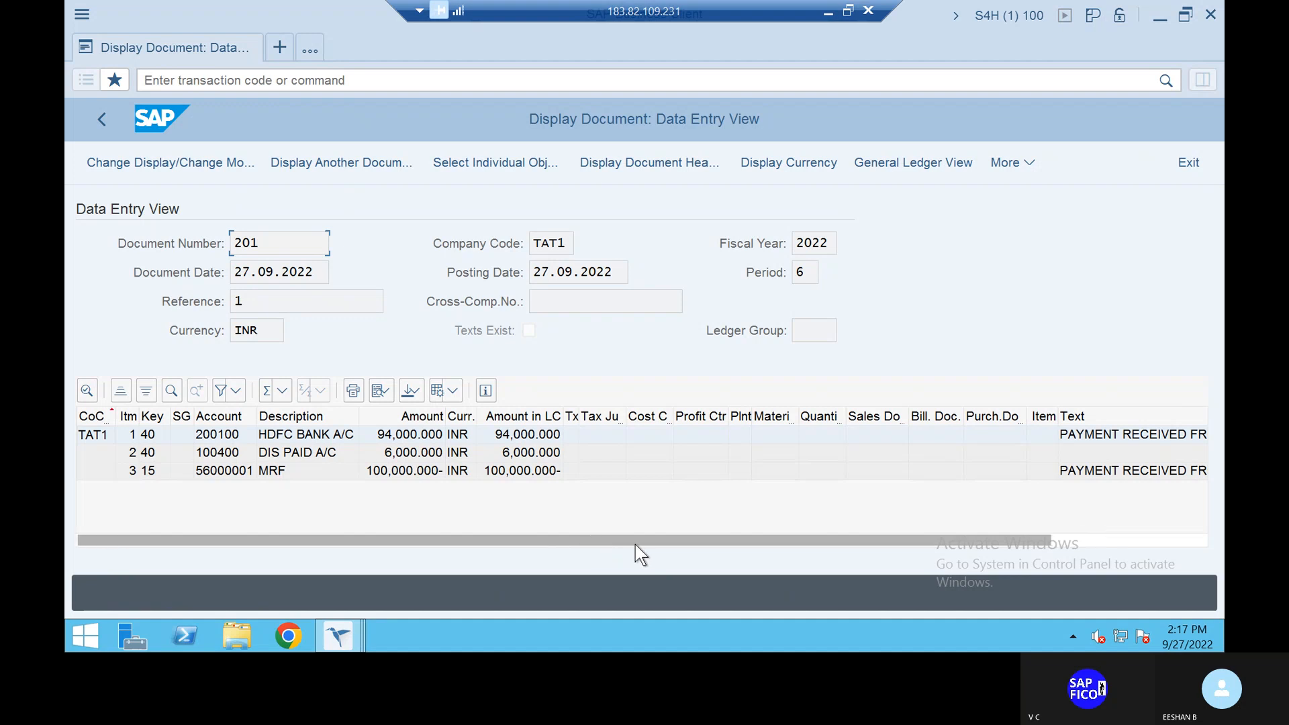
pyautogui.moveTo(636, 544); pyautogui.dragTo(729, 545)
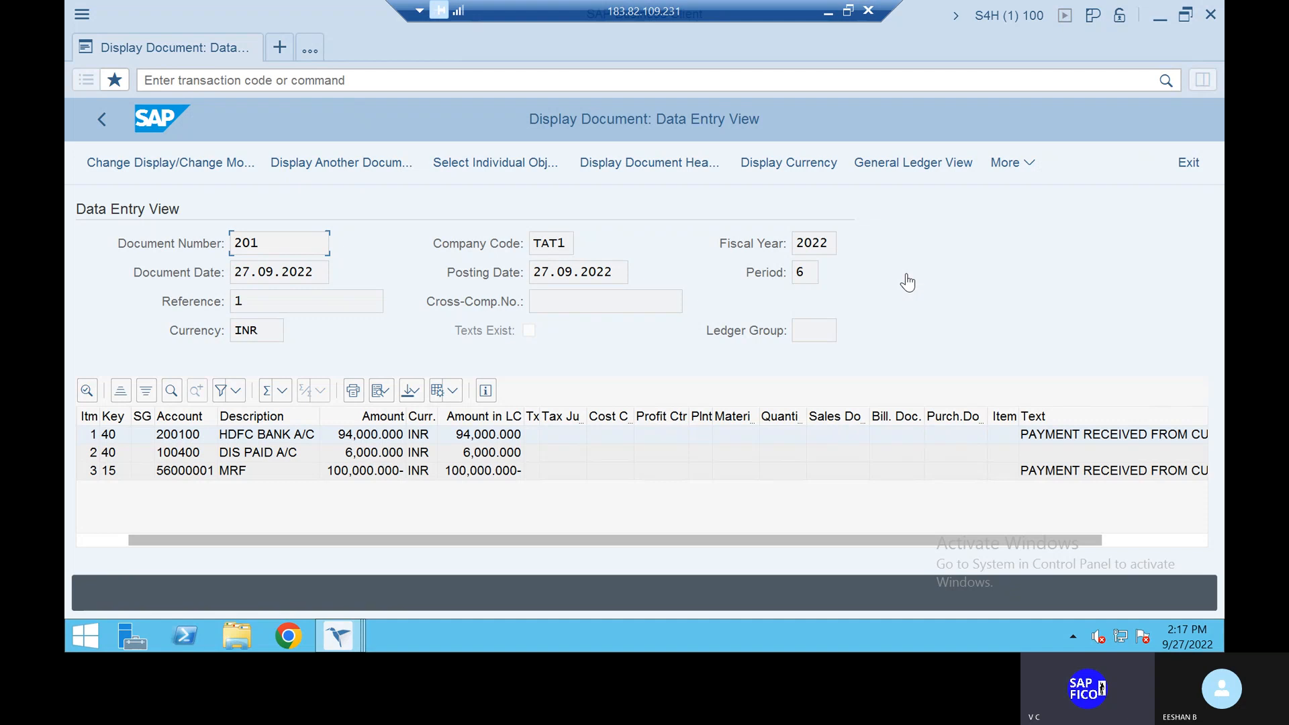
# - List all customer line items for company code TAT1 with transaction FBL5N and examine their clearing status
pyautogui.click(368, 85)
pyautogui.write('/nfbl5')
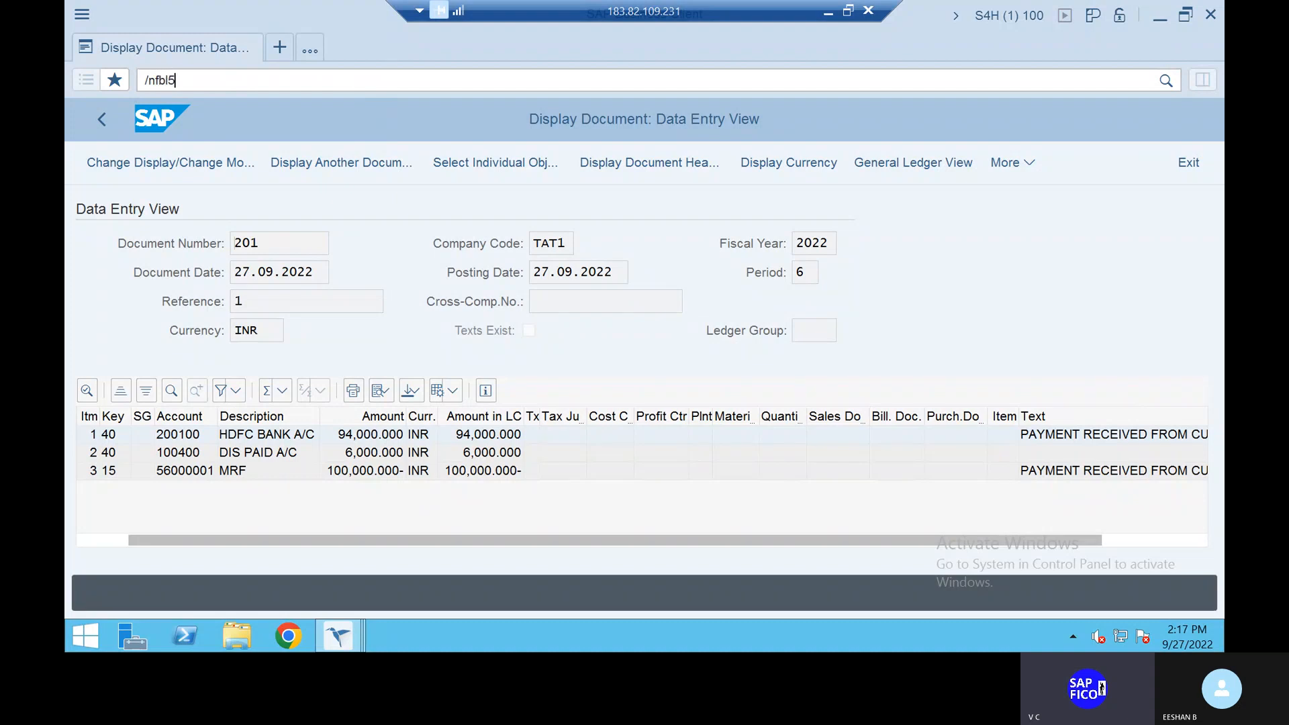
pyautogui.write('n')
pyautogui.press('Return')
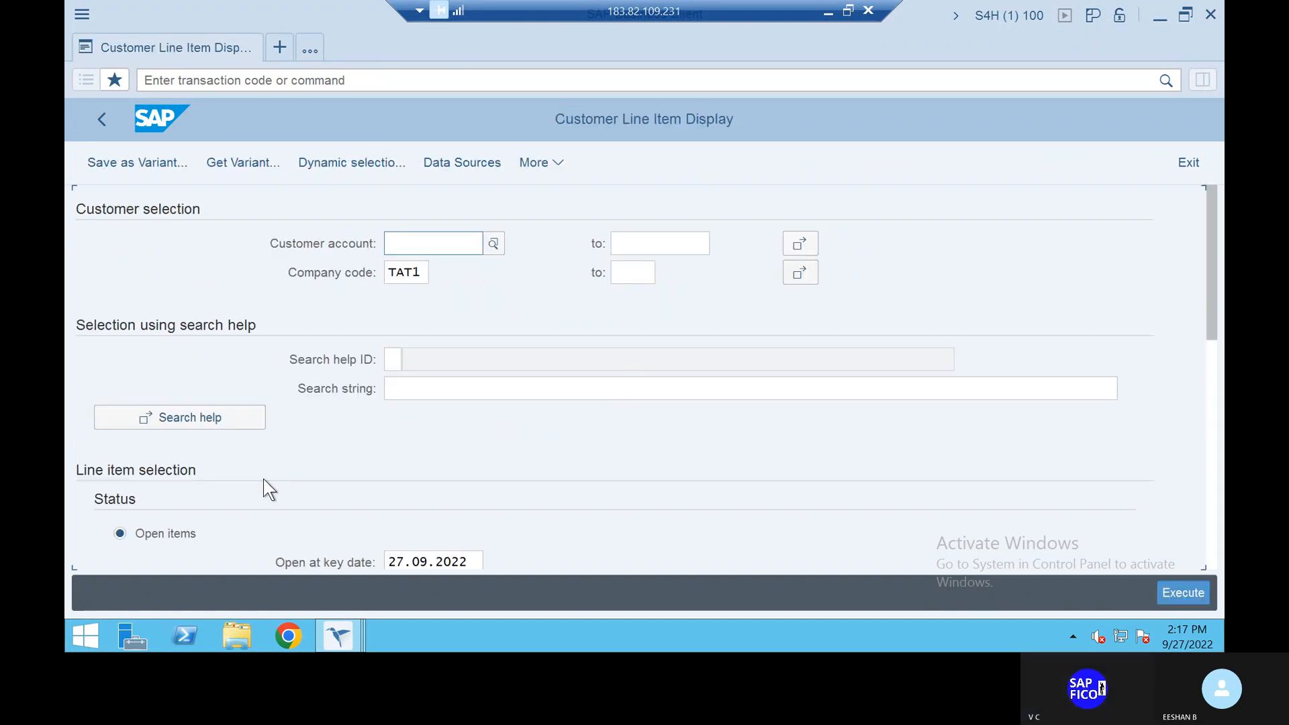
pyautogui.scroll(-1, 489, 488)
pyautogui.scroll(-3, 488, 497)
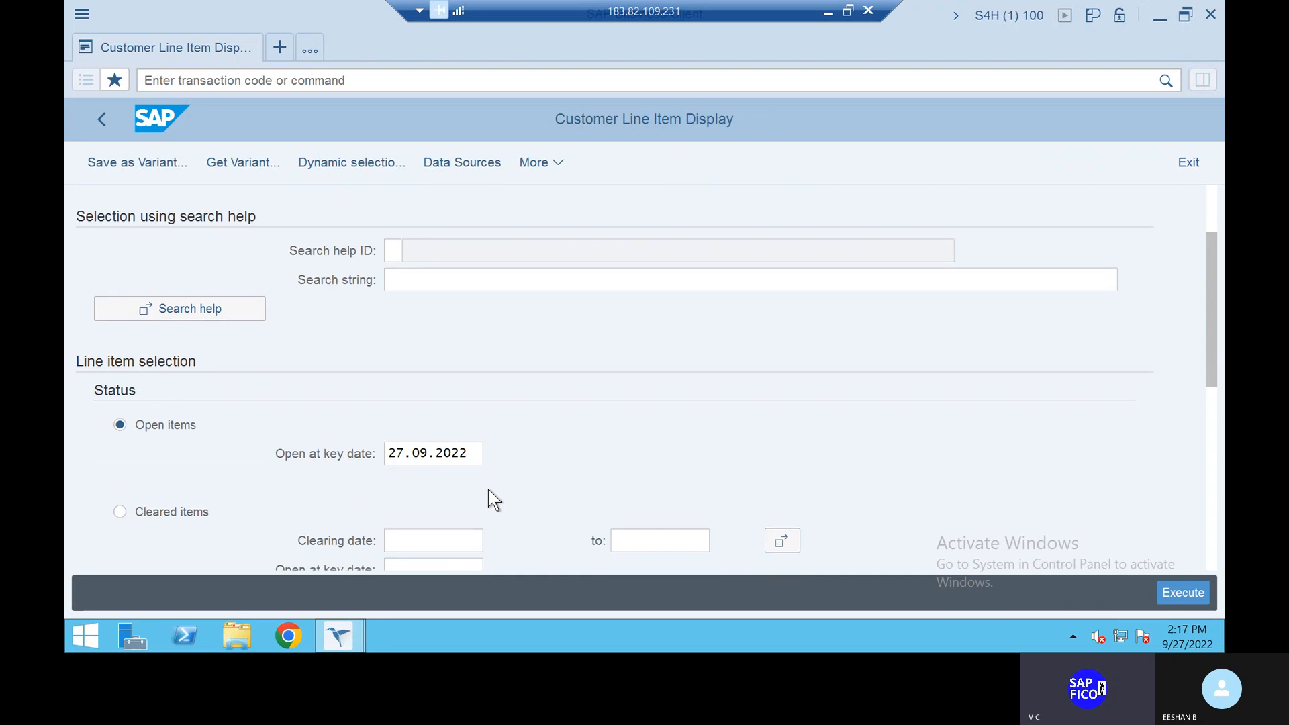
pyautogui.click(119, 549)
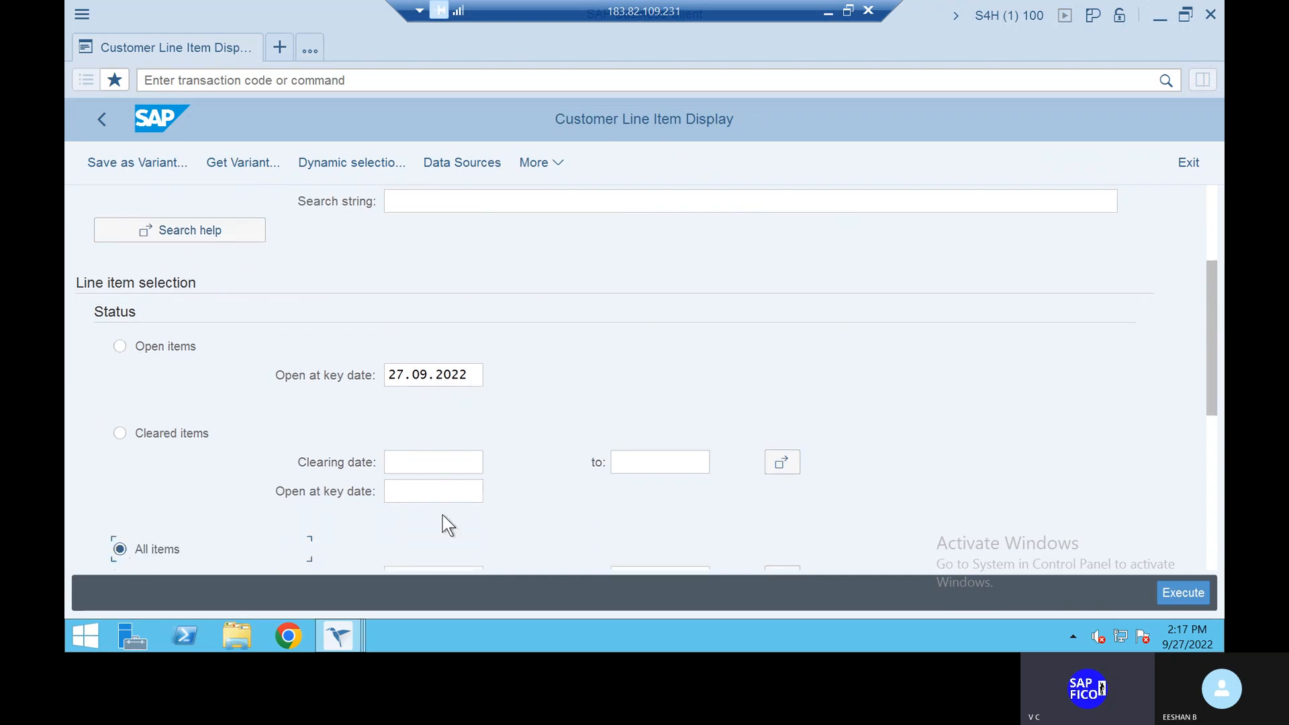
pyautogui.click(1183, 592)
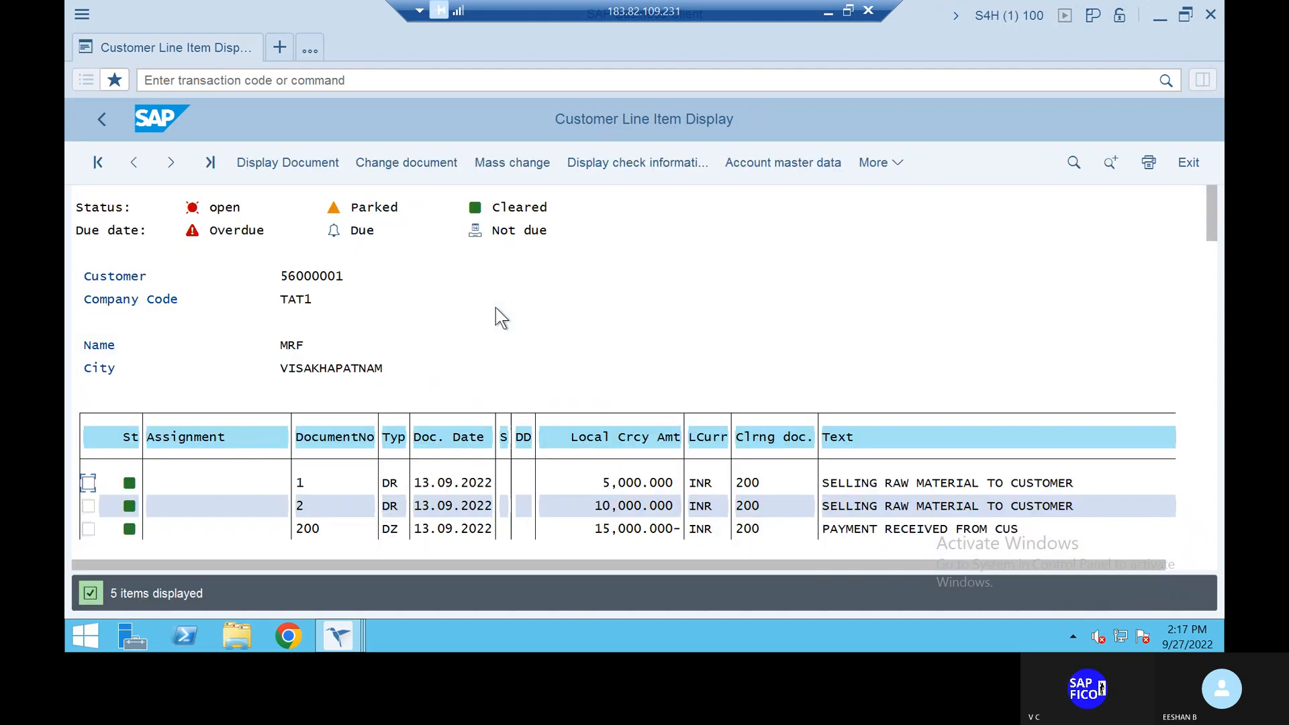
pyautogui.scroll(-5, 622, 537)
pyautogui.scroll(3, 621, 538)
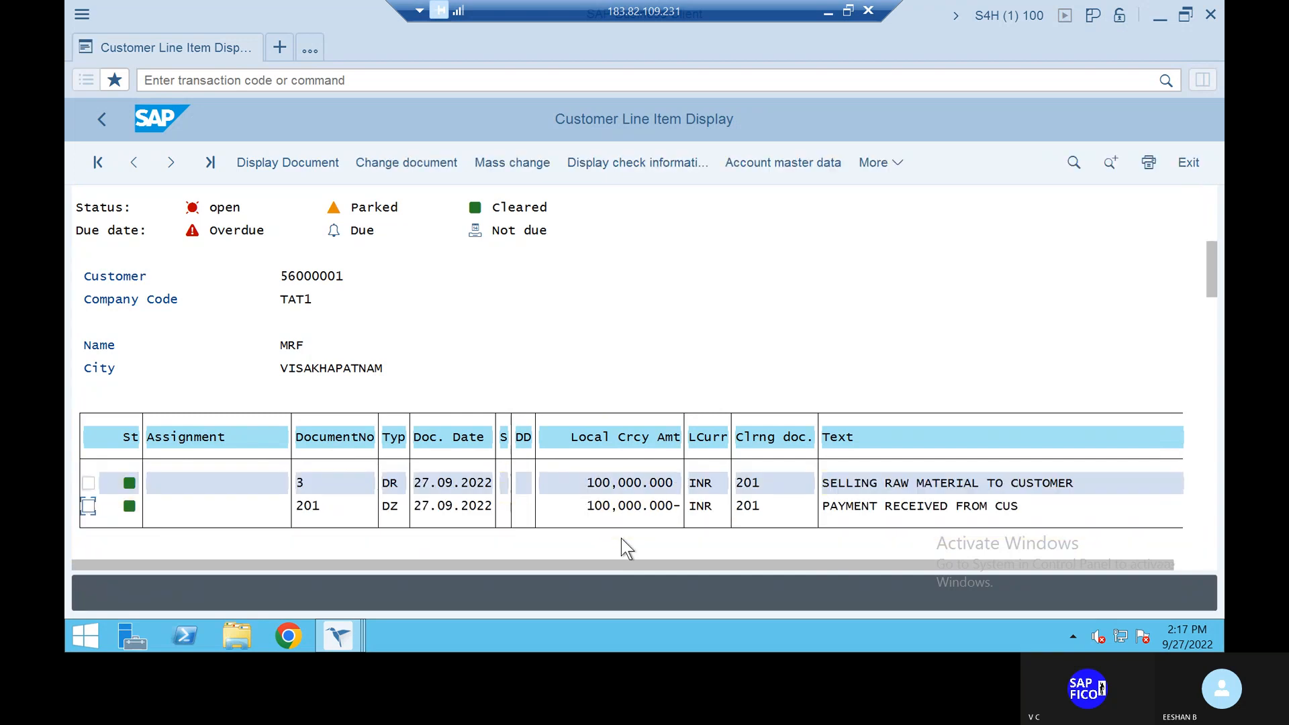
pyautogui.scroll(2, 622, 538)
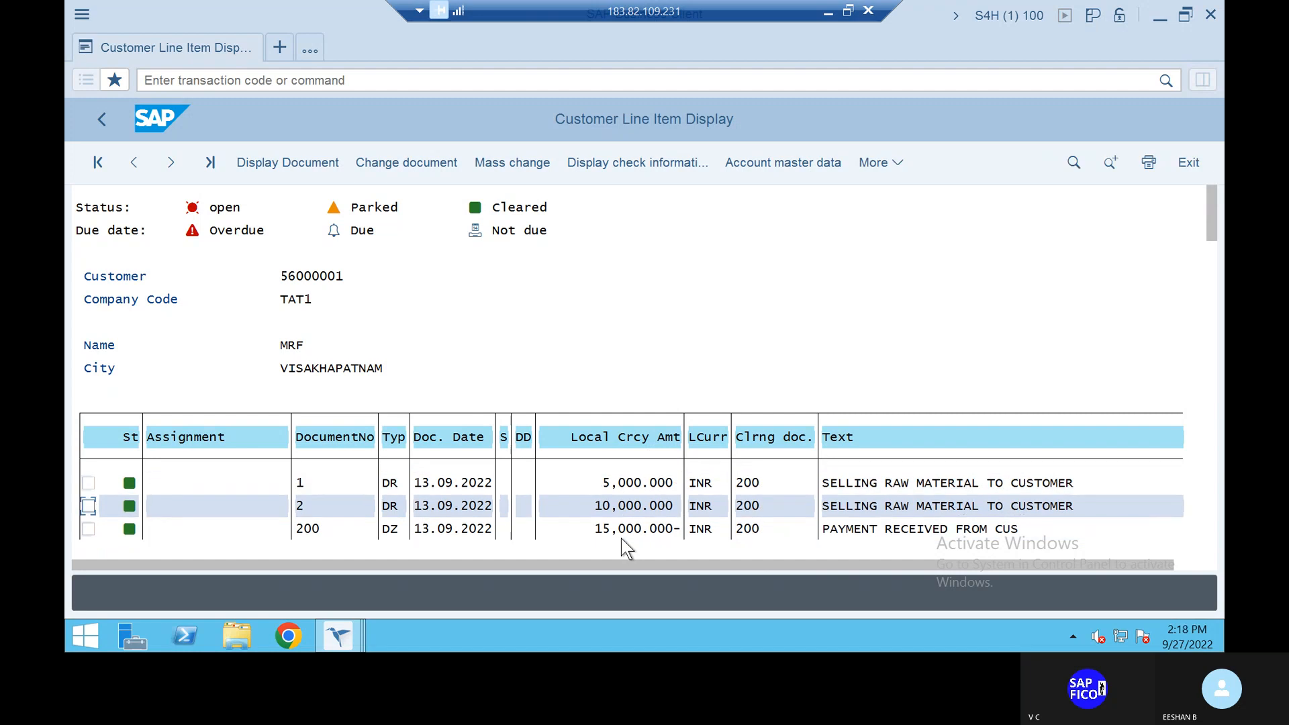
pyautogui.scroll(-3, 621, 537)
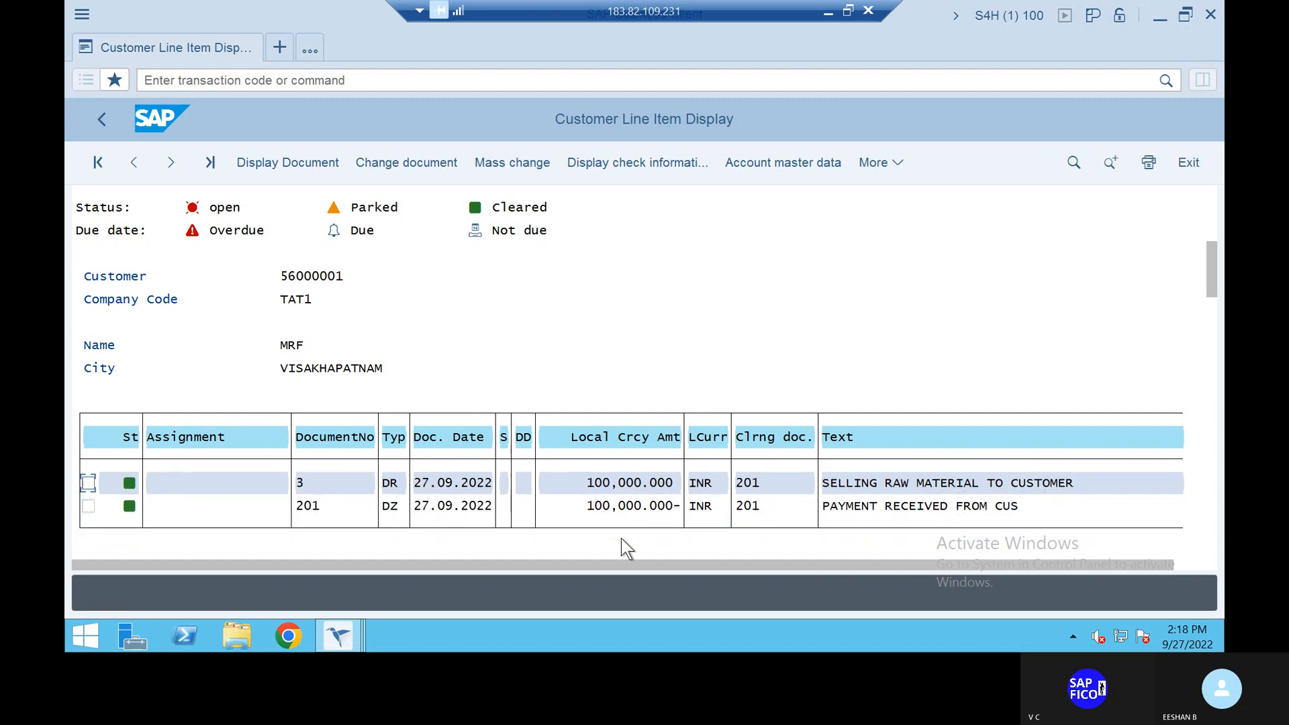